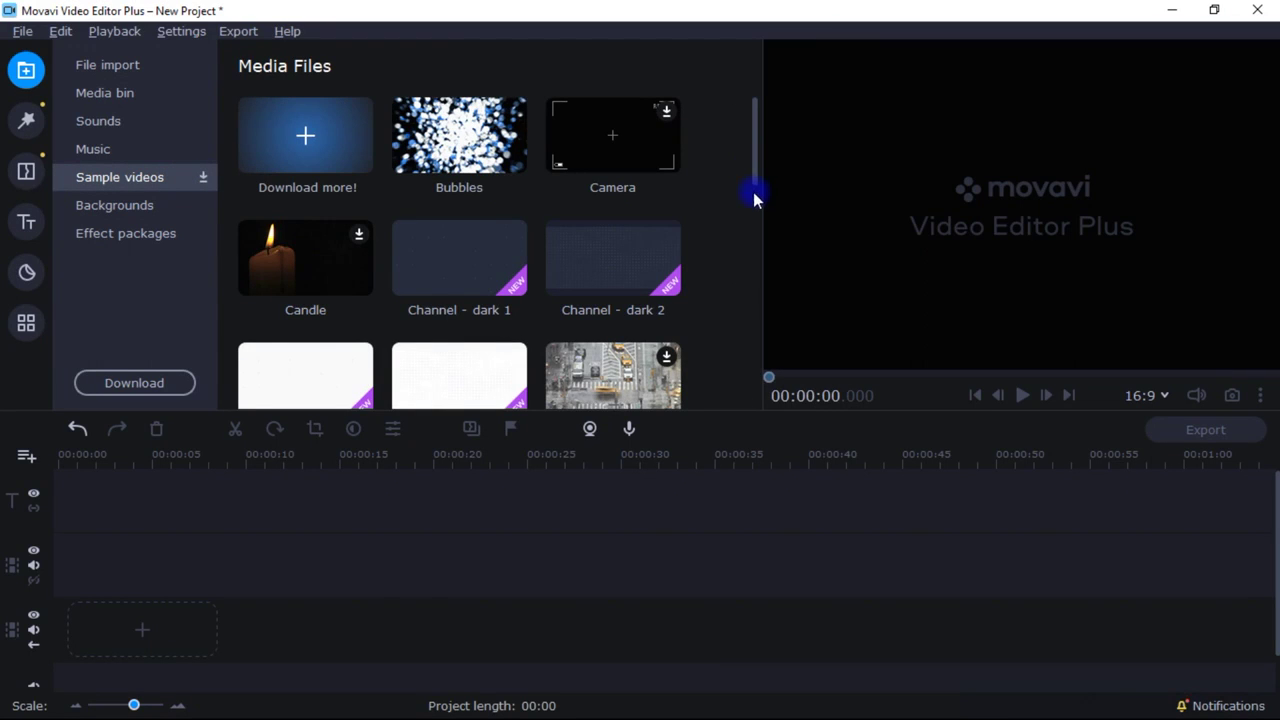
Look through the sample videos and show the project's media bin.
mouse_move(753, 167)
mouse_down()
mouse_move(751, 398)
mouse_move(751, 190)
mouse_up()
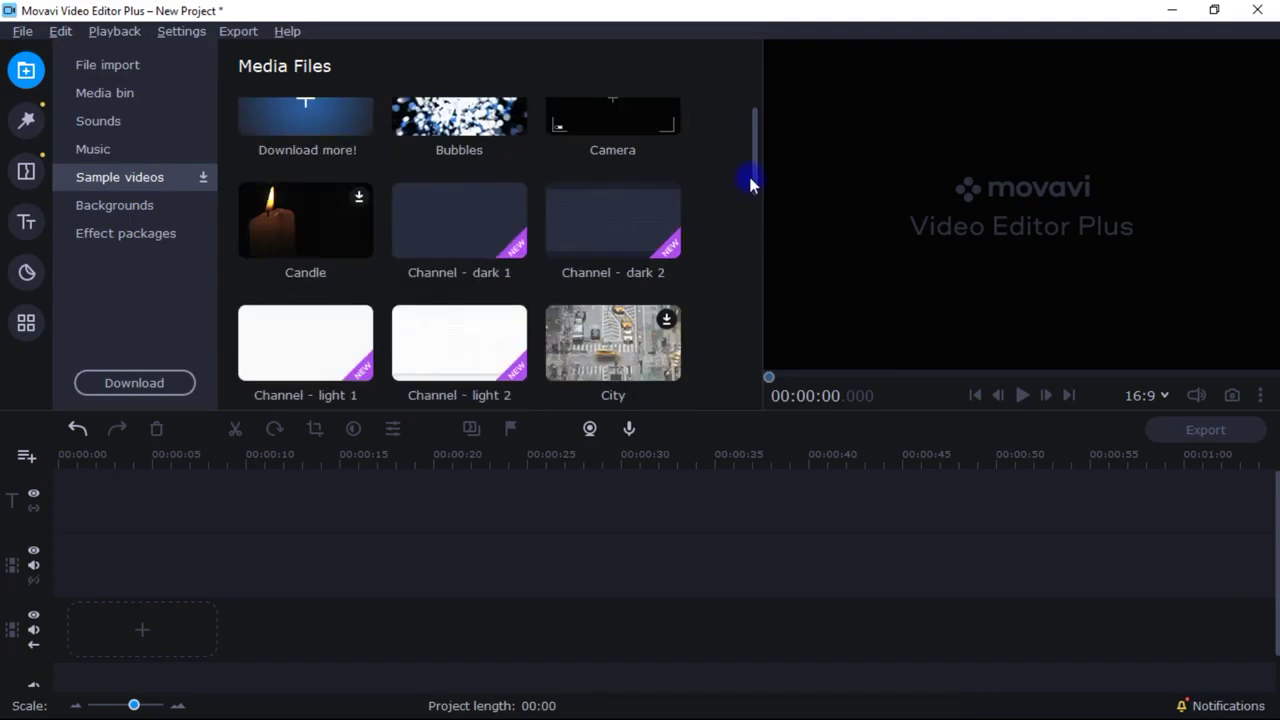
drag(755, 169, 756, 139)
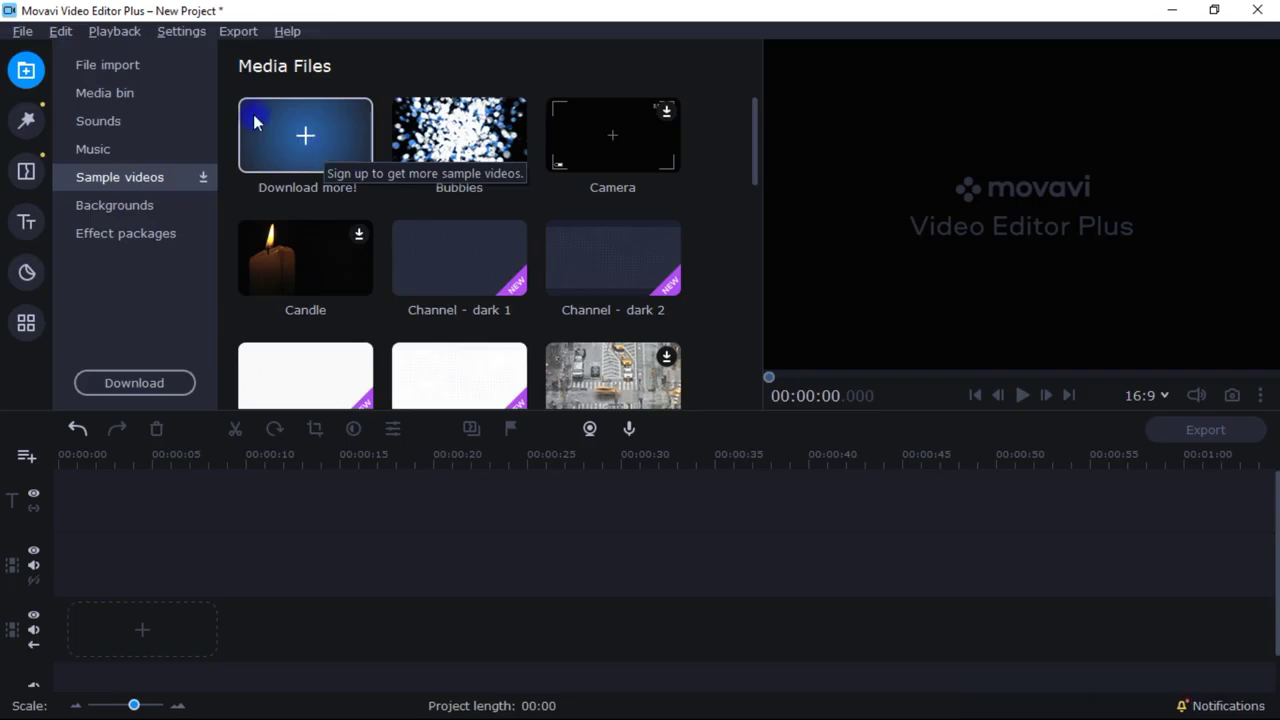
click(155, 97)
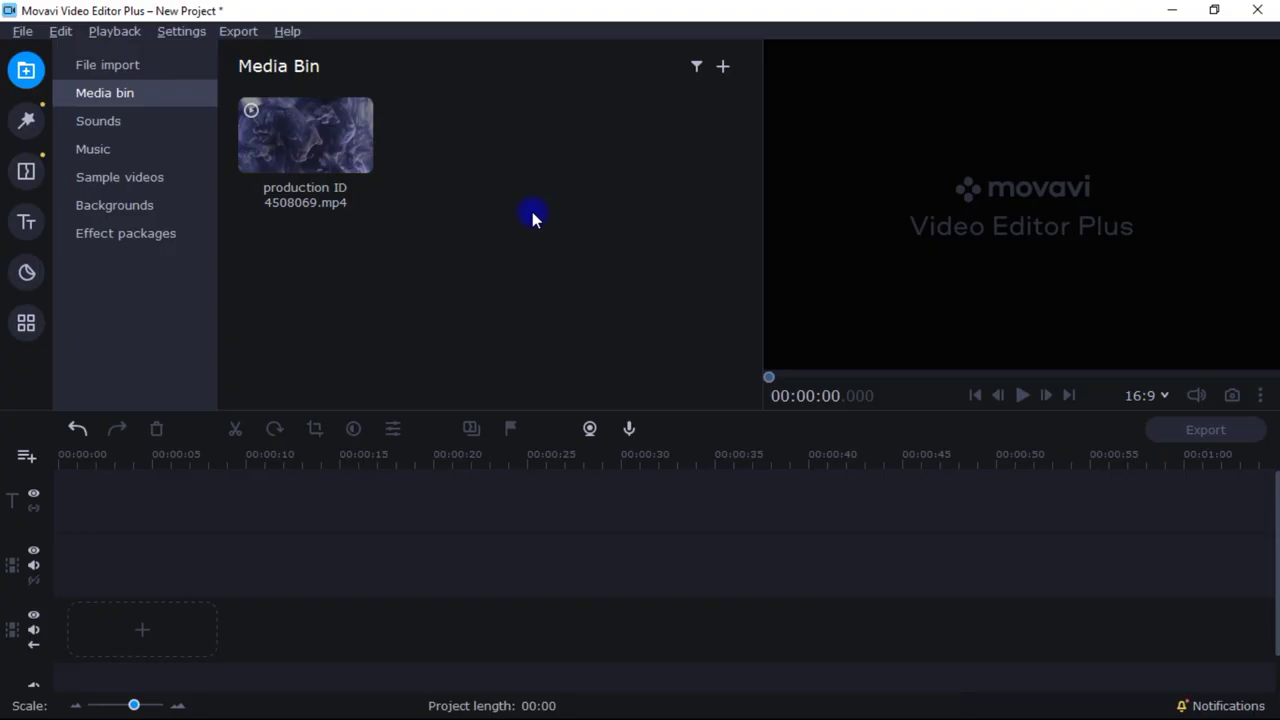
Switch to the Pexels website in the browser and search its free stock videos for "background".
click(1167, 11)
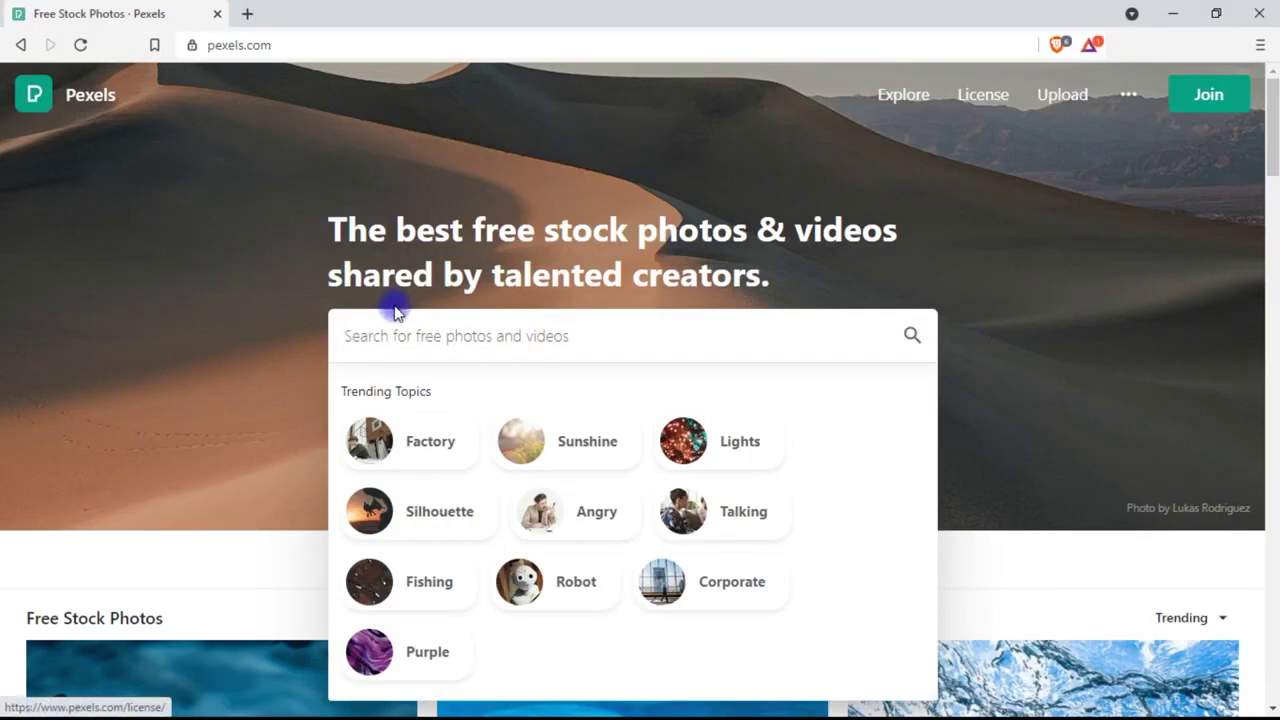
click(928, 271)
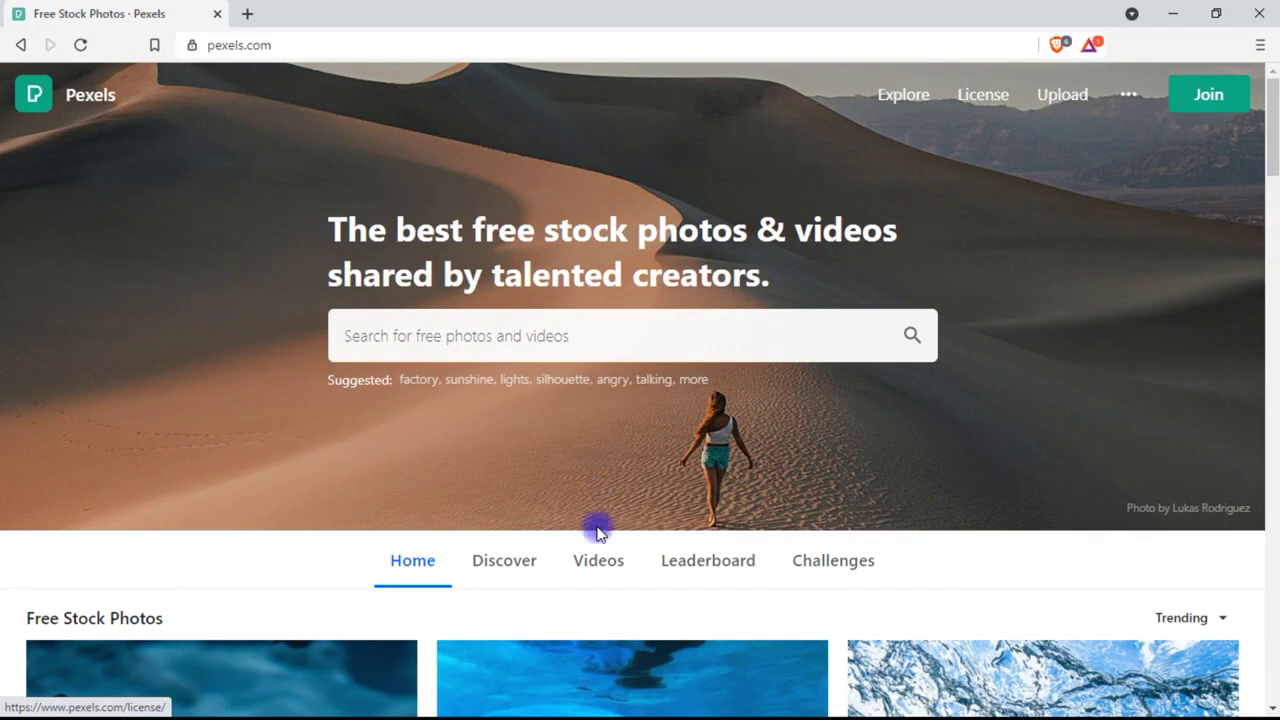
click(589, 568)
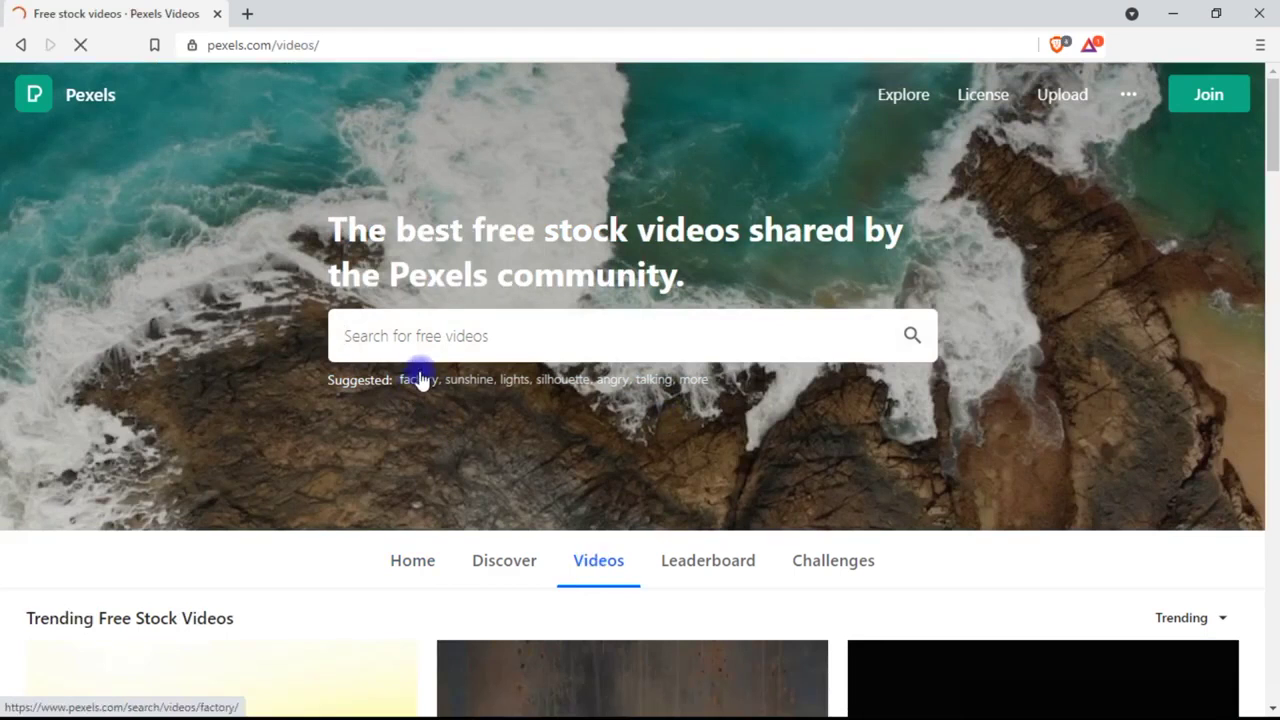
click(434, 340)
text(back)
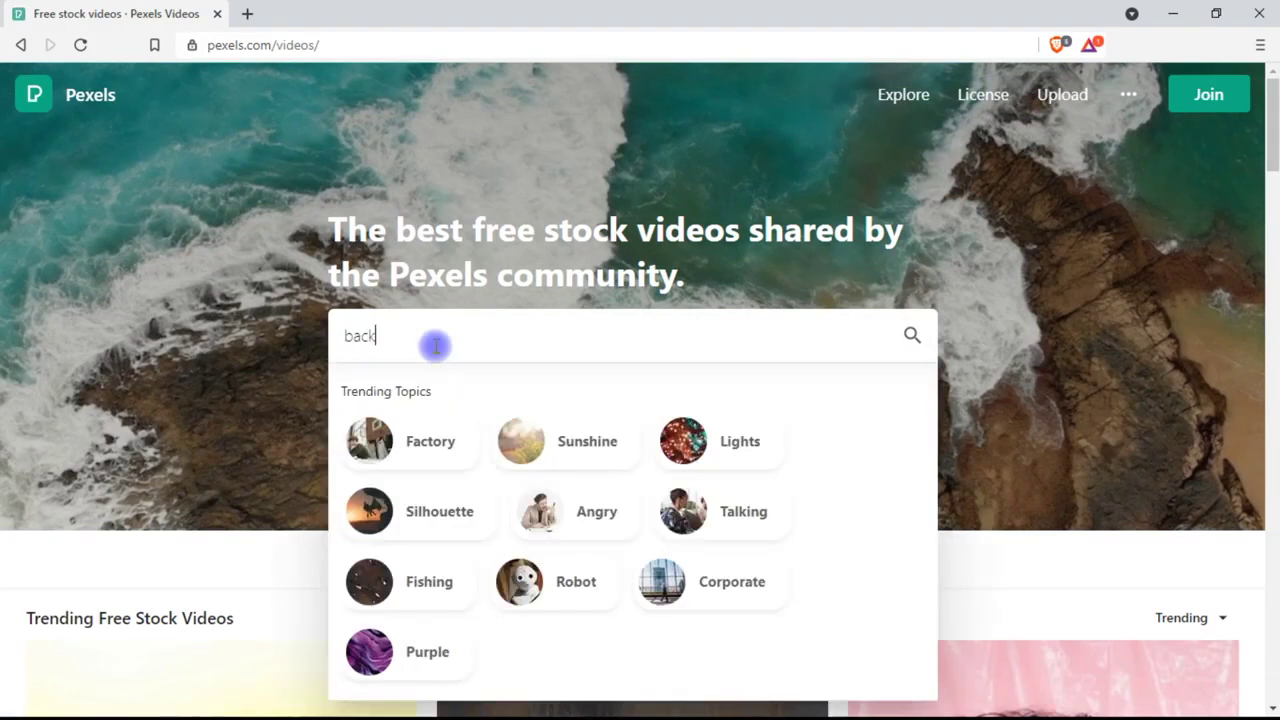
text(ground)
key(Return)
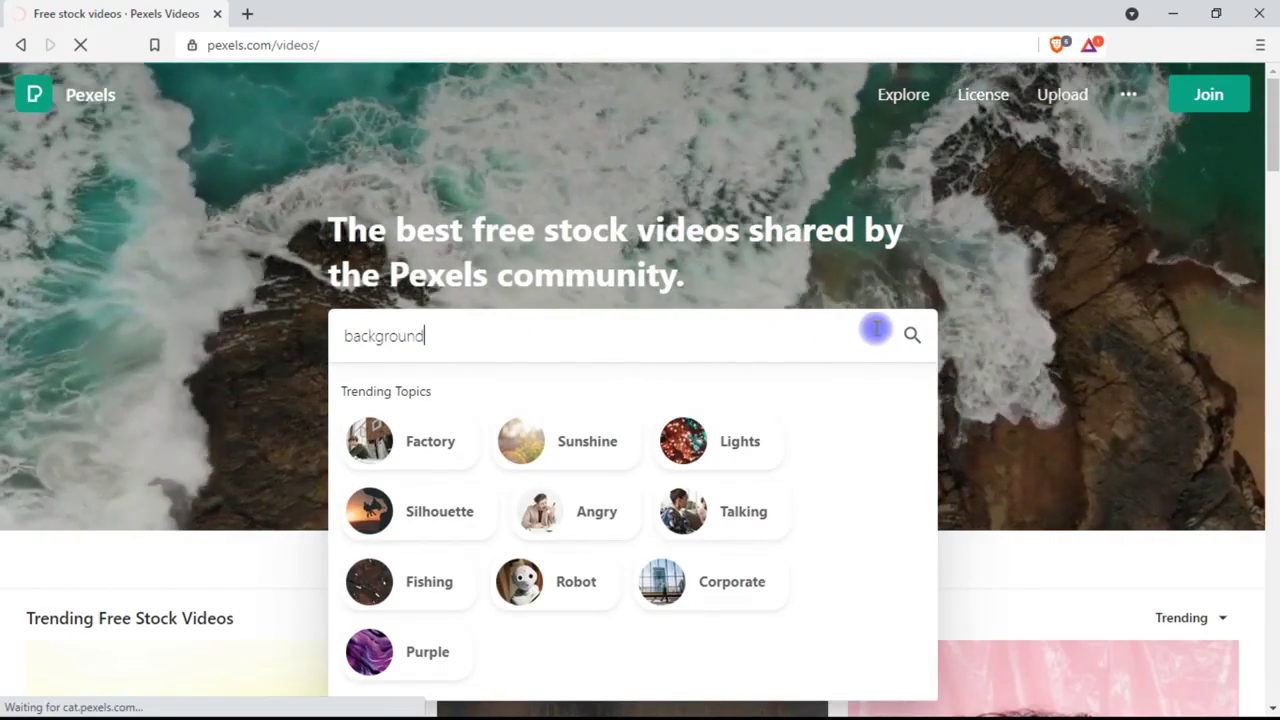
click(910, 336)
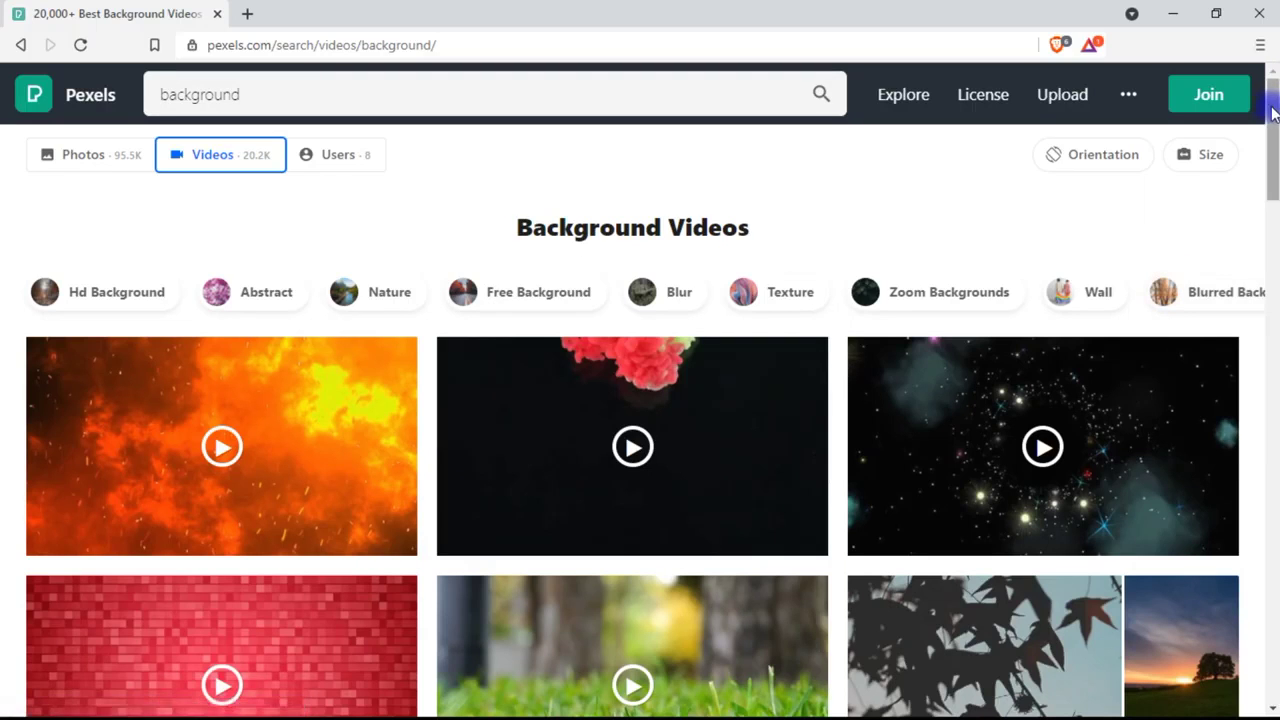
Browse the background videos, open the dark black-and-white one and show its download options.
drag(1272, 110, 1275, 357)
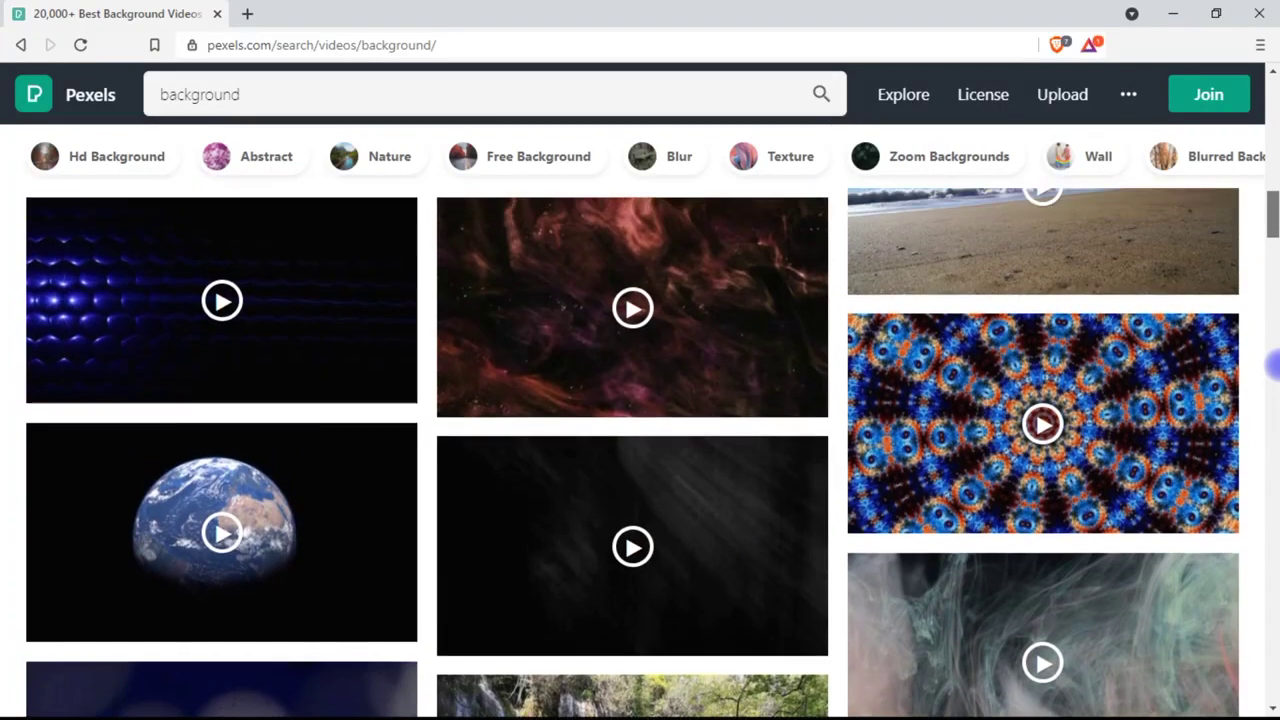
click(742, 500)
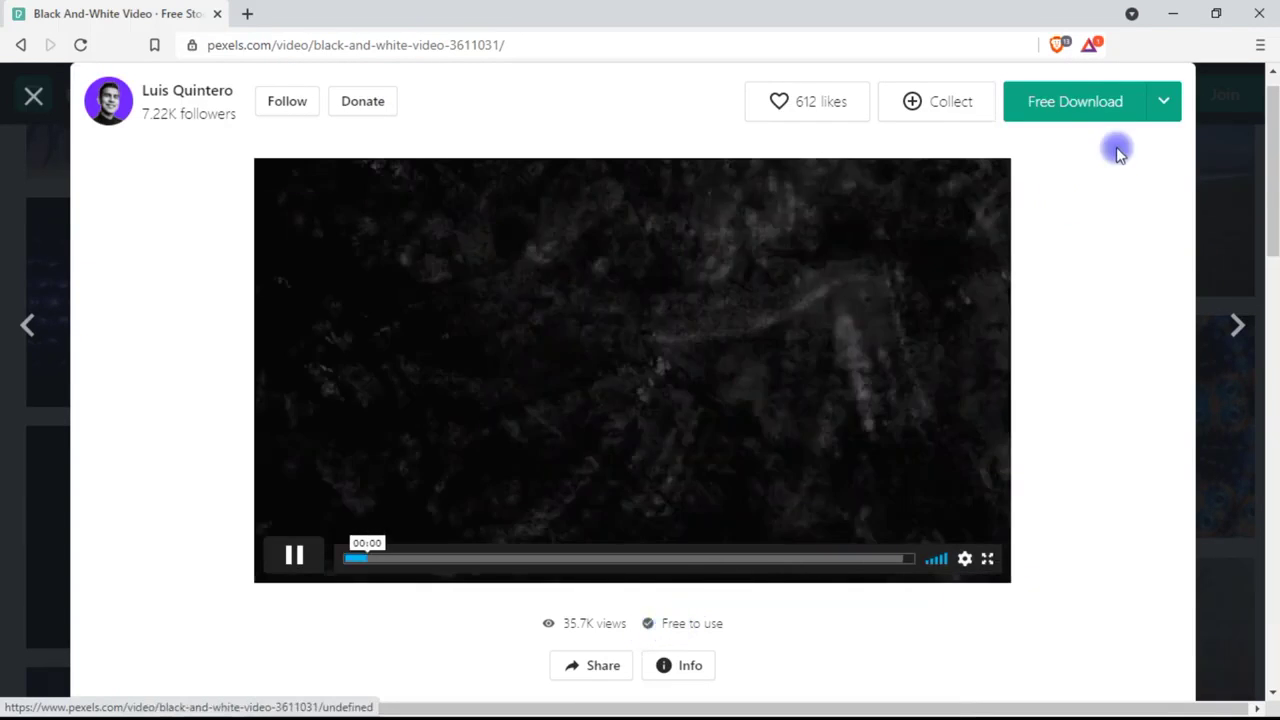
click(1164, 101)
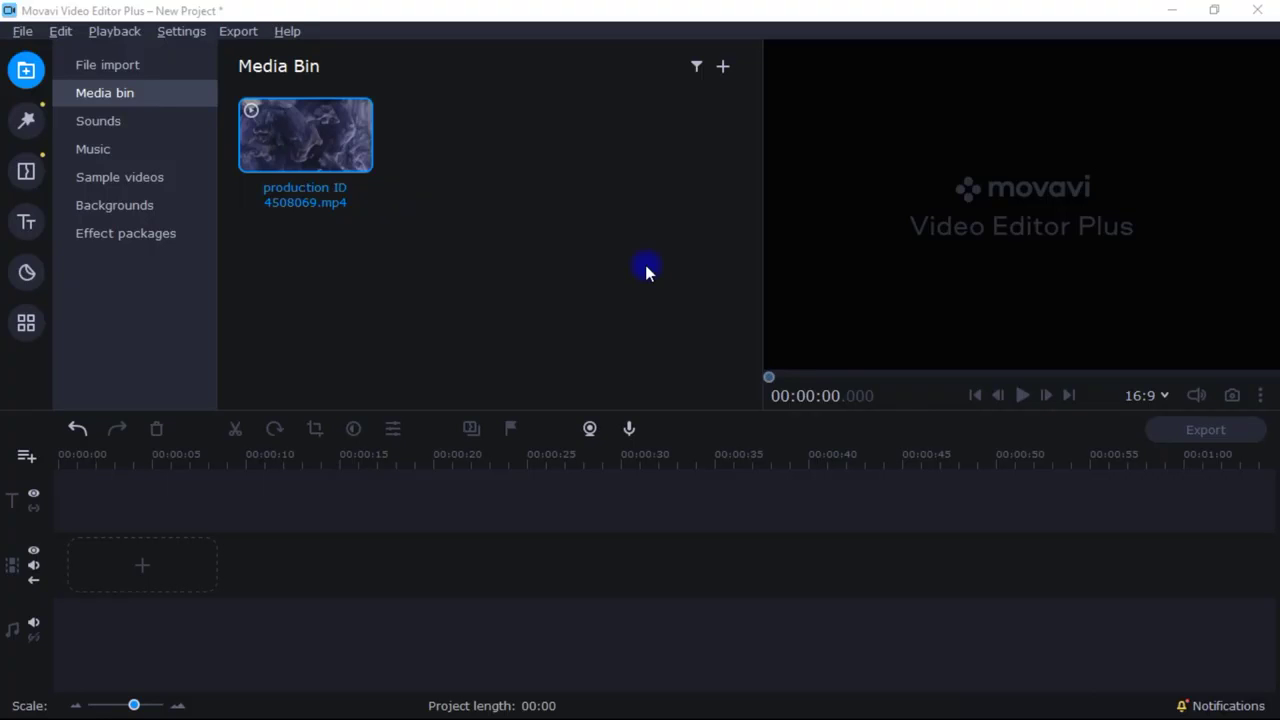
Switch to Movavi Video Editor Plus, place production ID 4508069.mp4 at the start of the video track and split it at 00:00:04.950.
drag(350, 145, 102, 530)
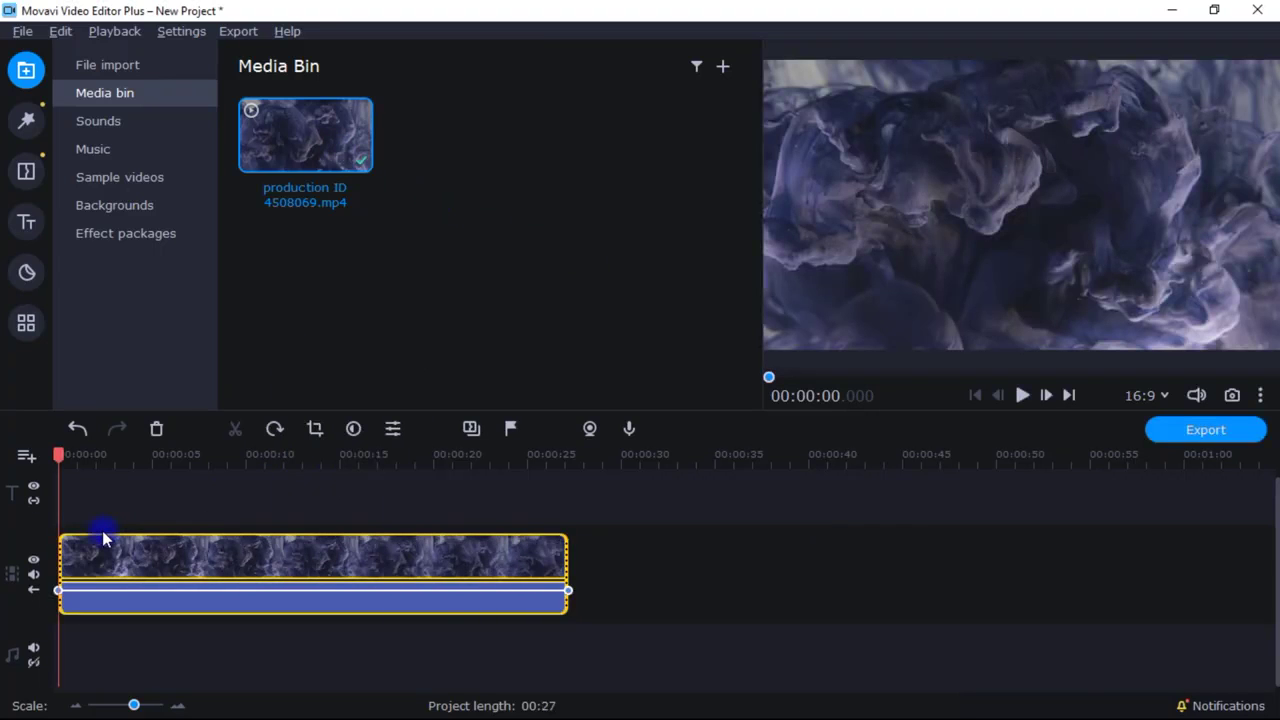
click(547, 572)
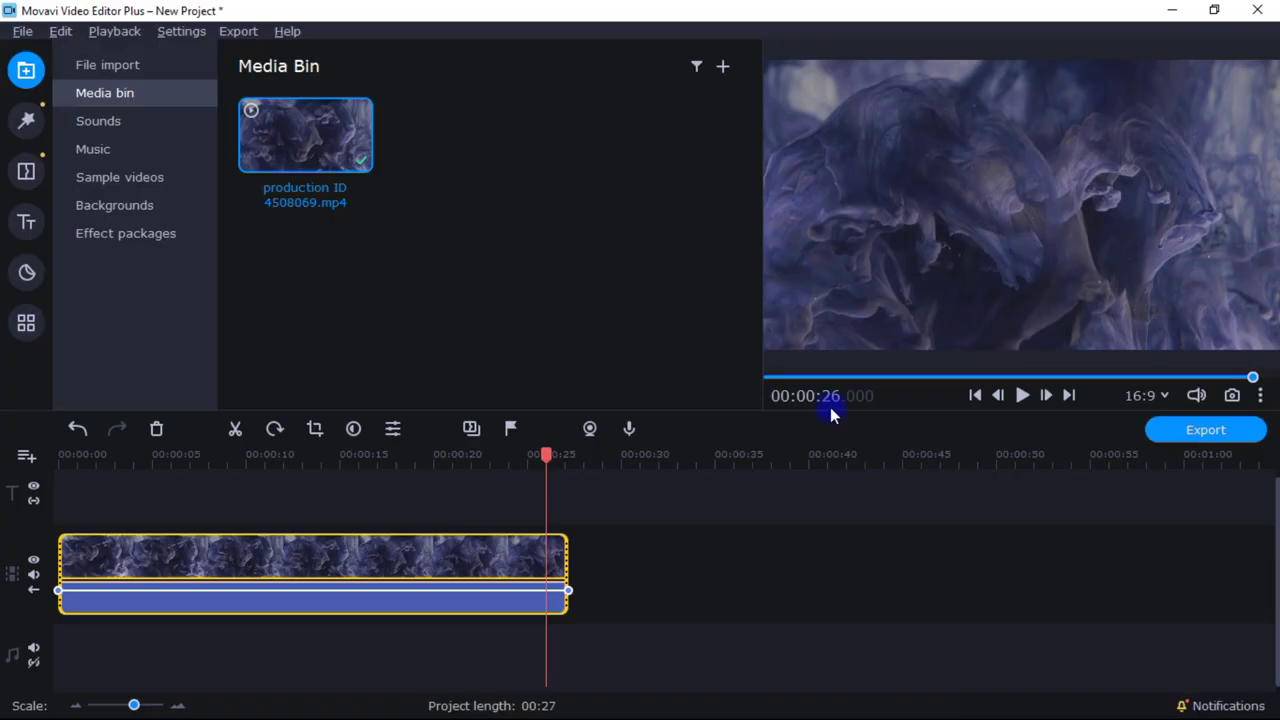
drag(543, 452, 151, 504)
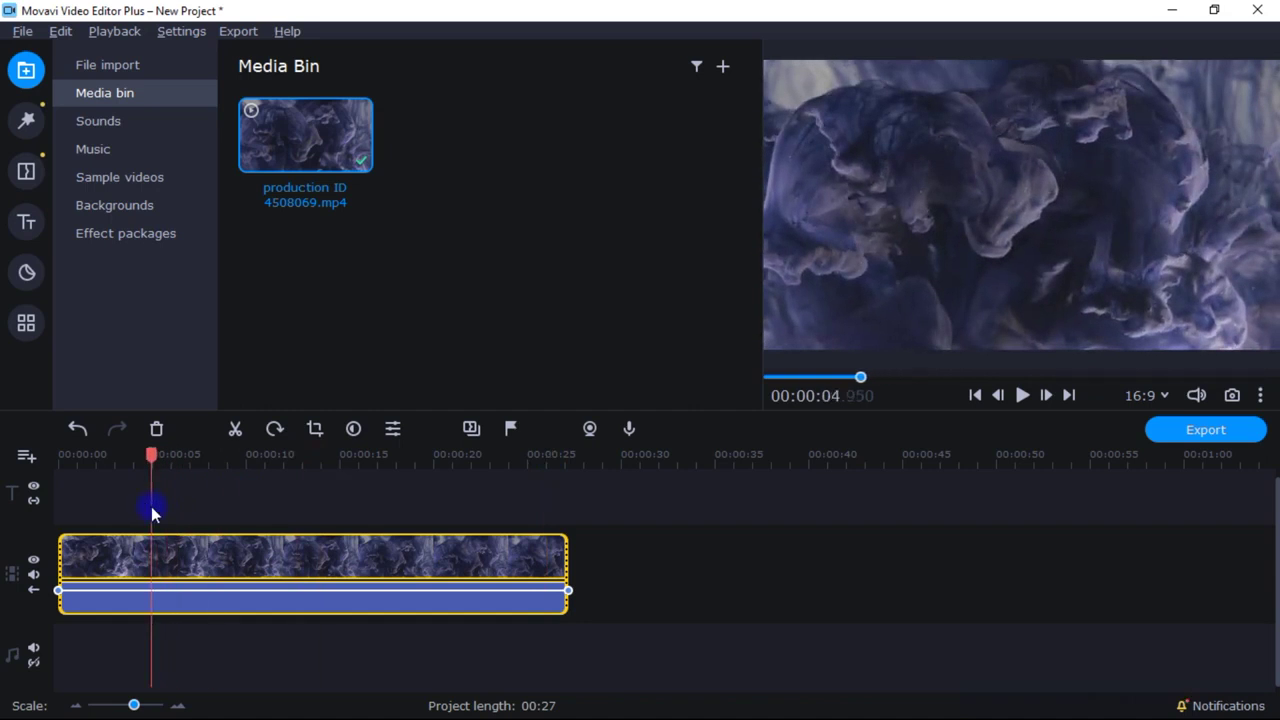
right_click(155, 541)
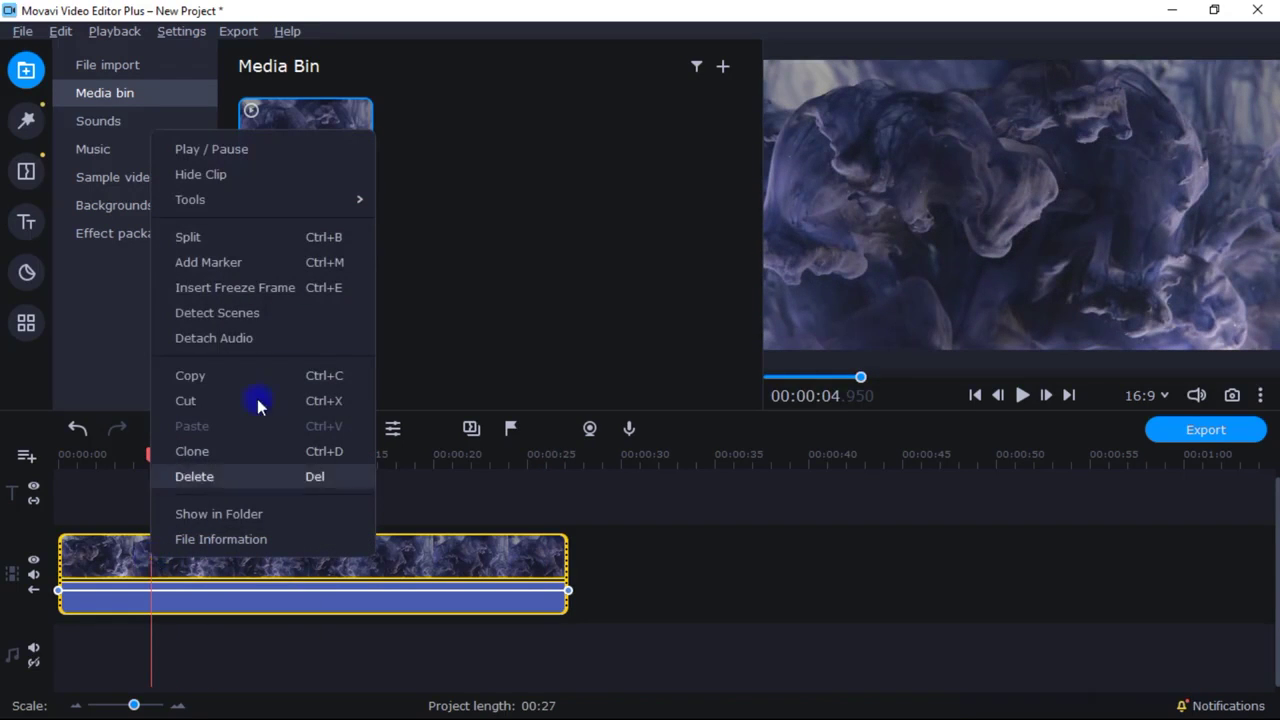
click(277, 238)
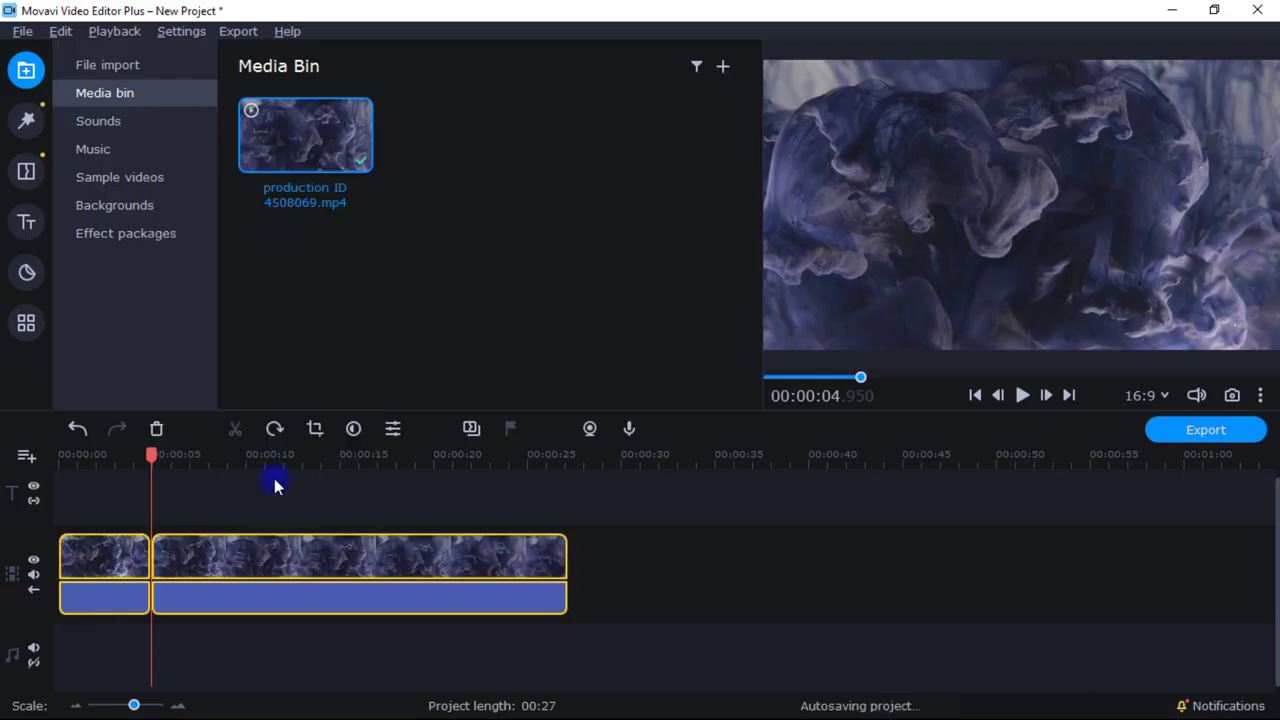
Delete the longer second part of the split background clip, keeping only the opening part.
click(254, 566)
right_click(255, 563)
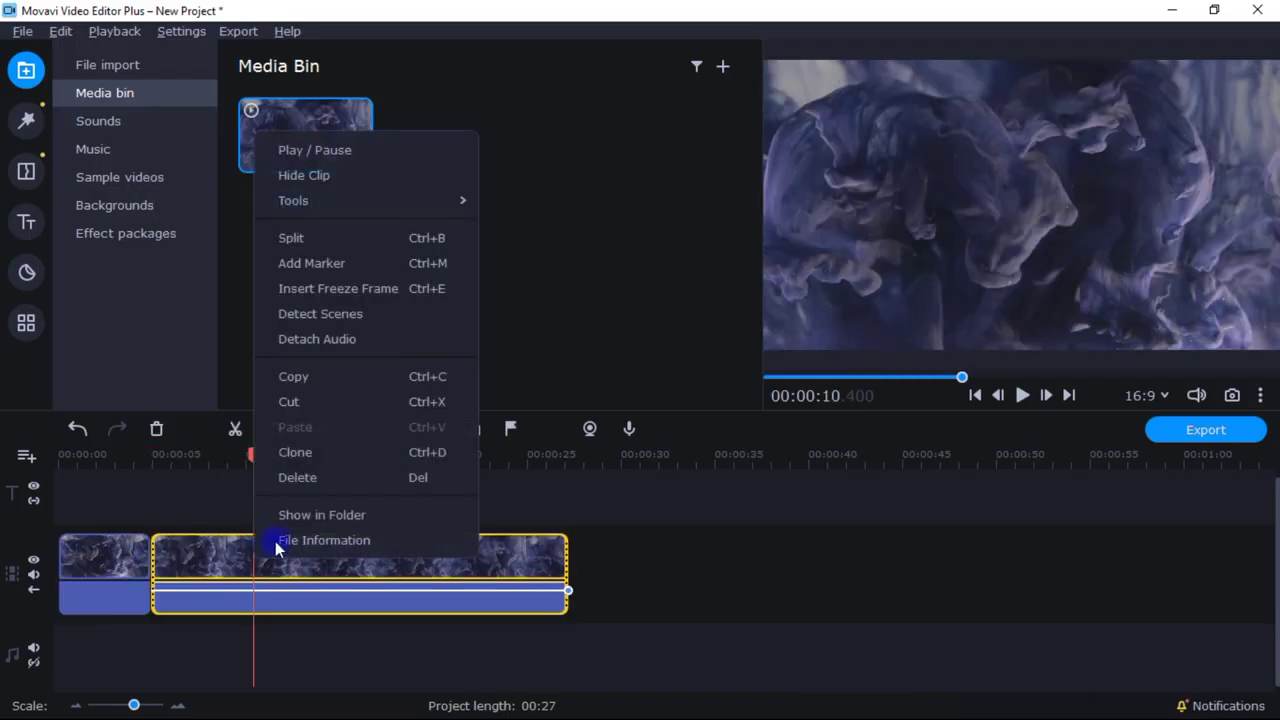
click(327, 486)
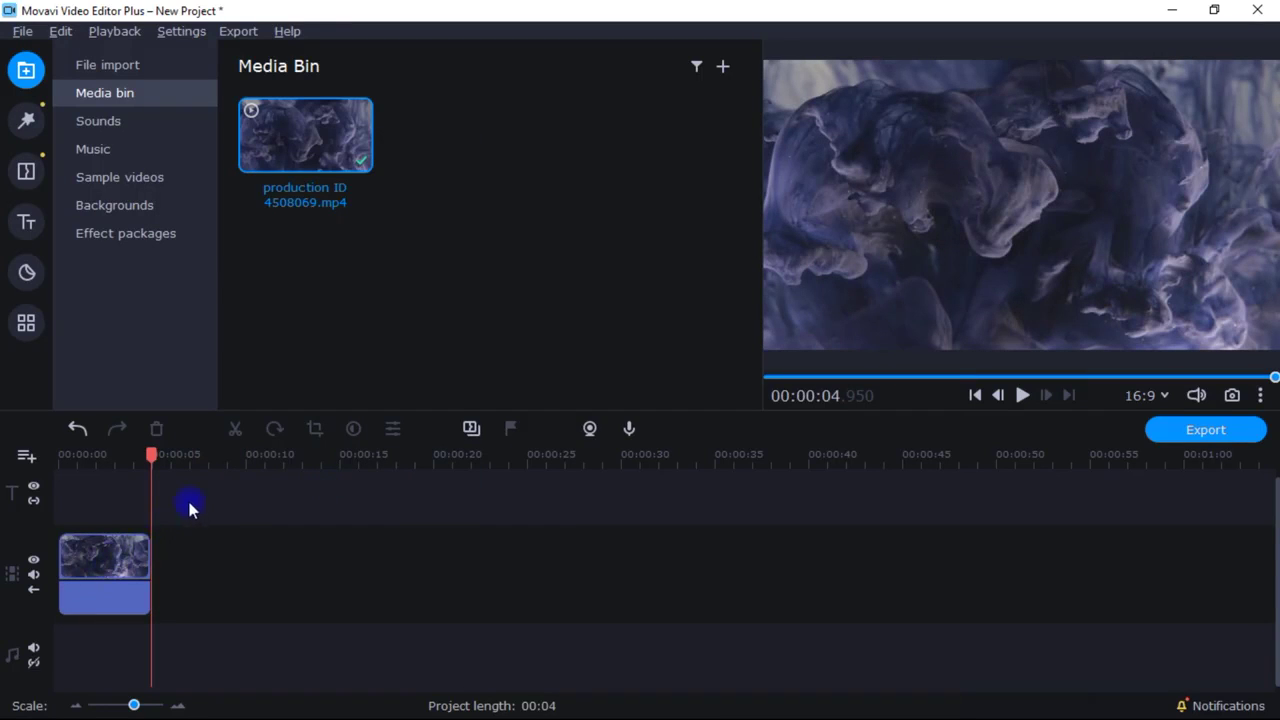
click(118, 558)
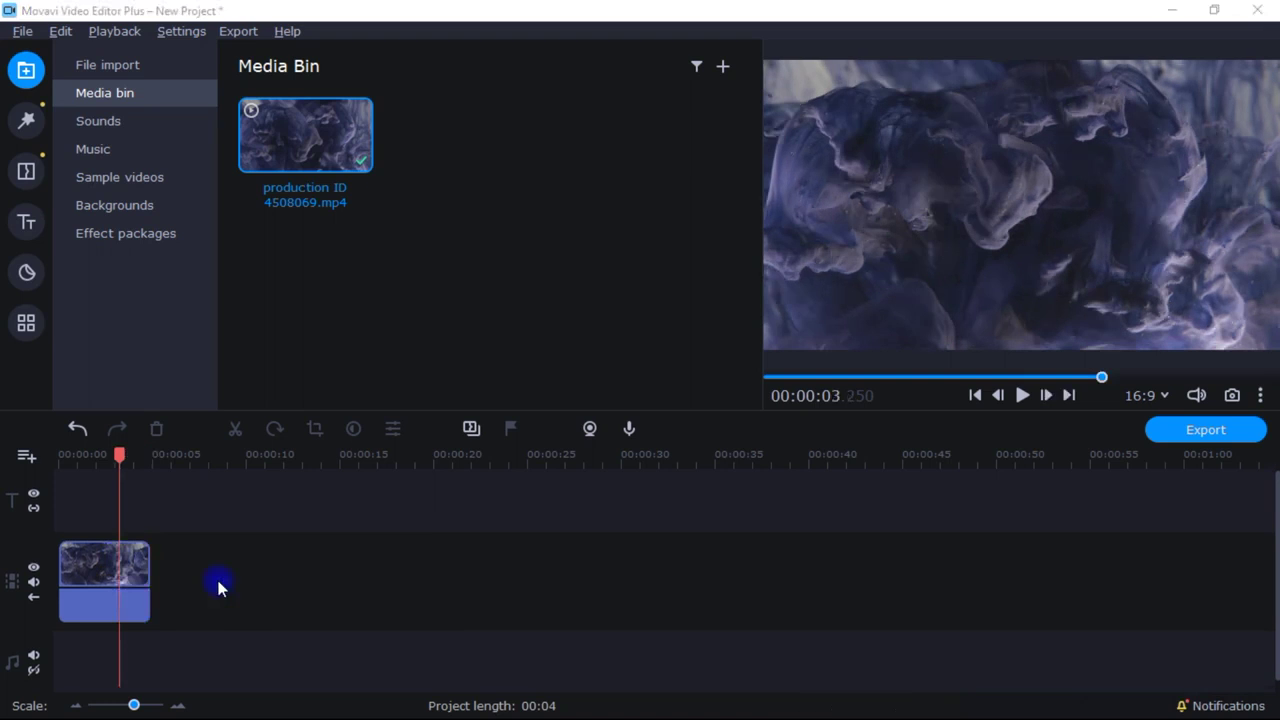
Add the Clean circle title at the start of the title track and shorten it to end with the background clip.
click(27, 223)
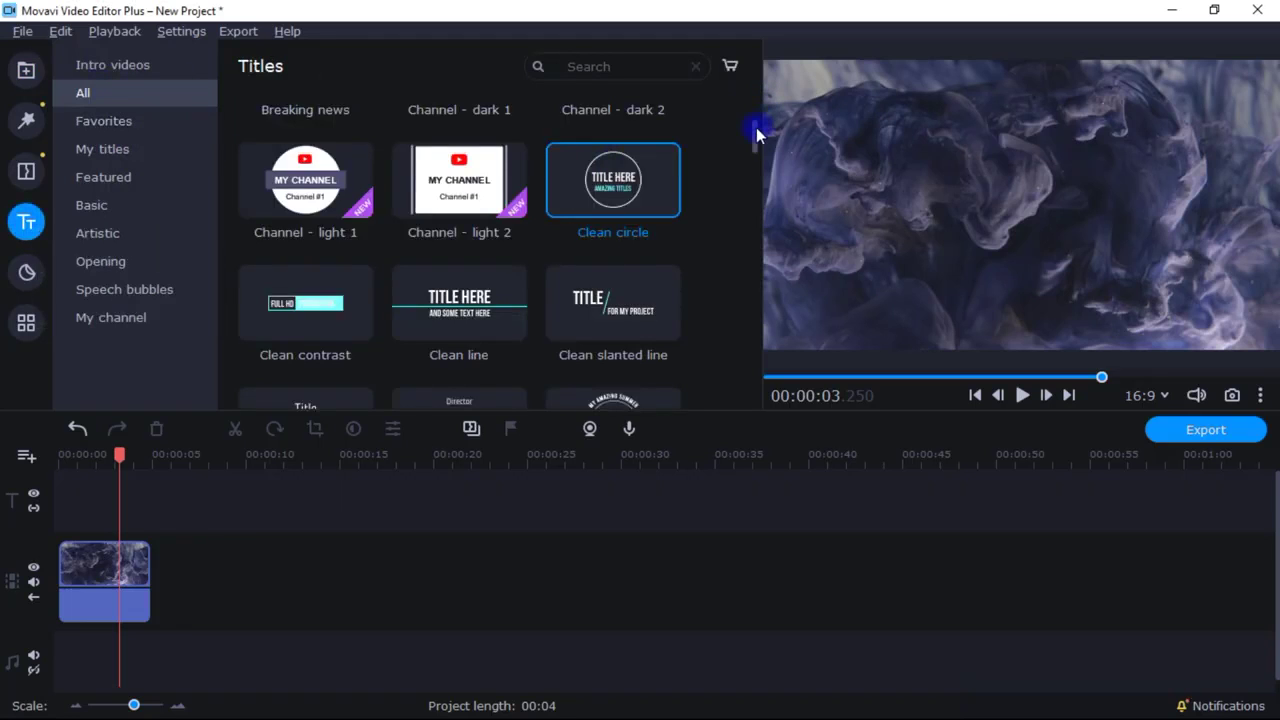
mouse_move(756, 128)
mouse_down()
mouse_move(740, 380)
mouse_move(748, 294)
mouse_move(730, 183)
mouse_move(743, 126)
mouse_up()
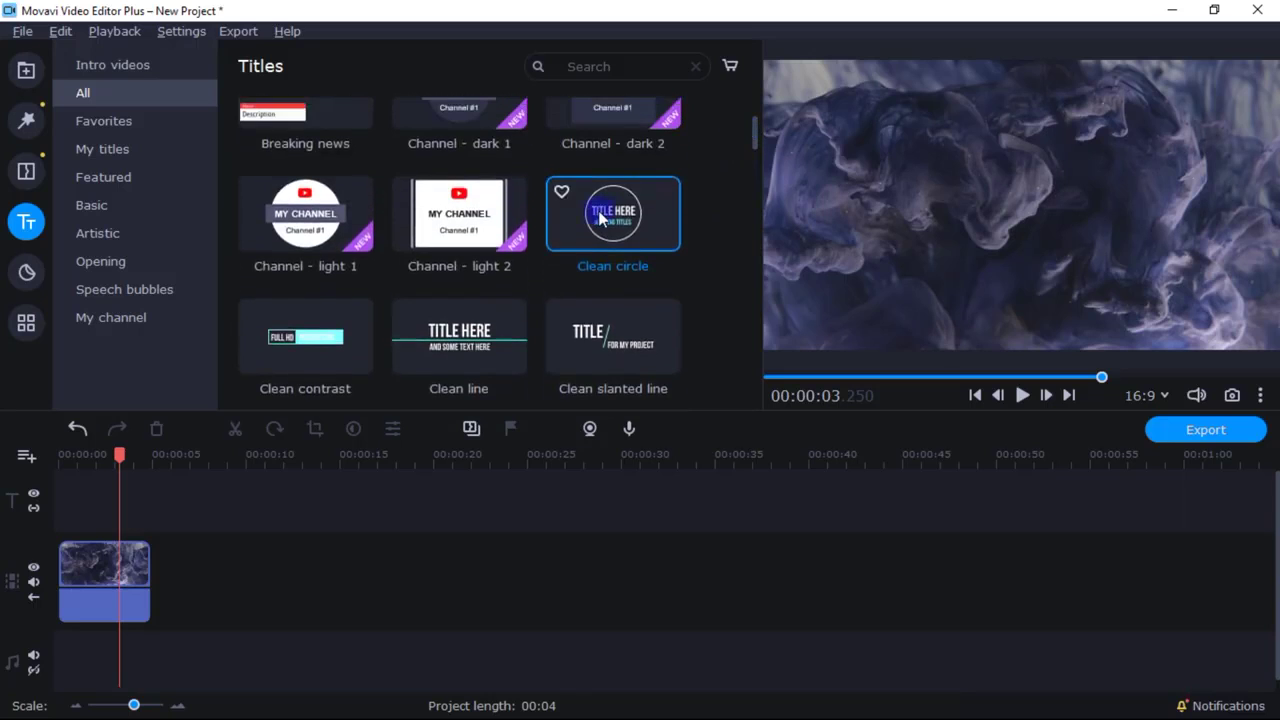
drag(598, 219, 64, 505)
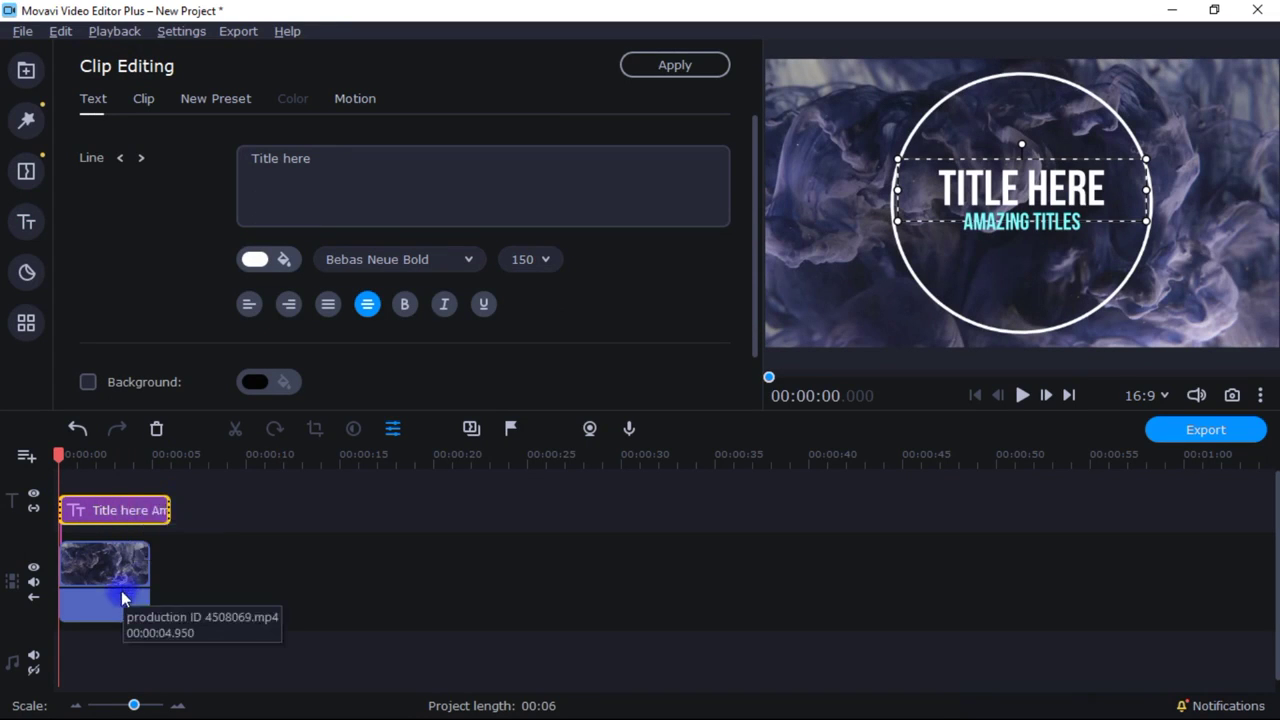
drag(172, 510, 151, 508)
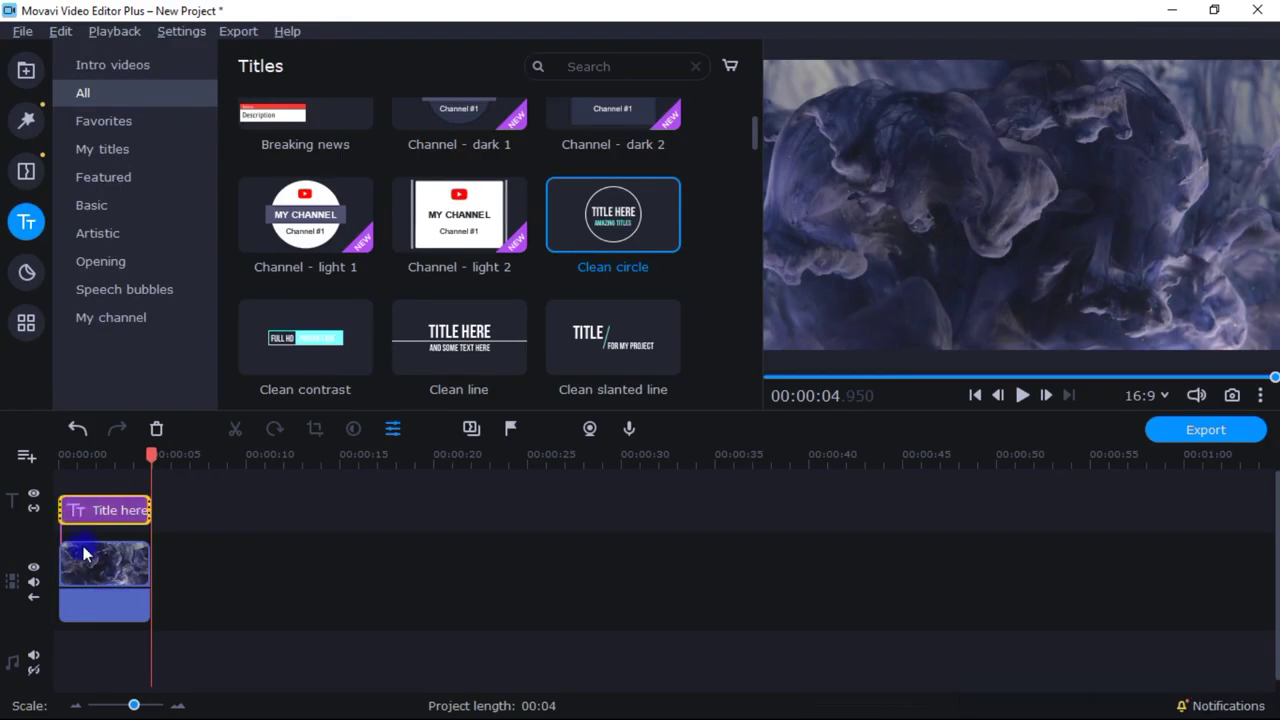
Try trimming the title clip to run from 00:00:00.600 to 00:00:04.200, then restore it to the background clip's full length.
drag(61, 509, 72, 511)
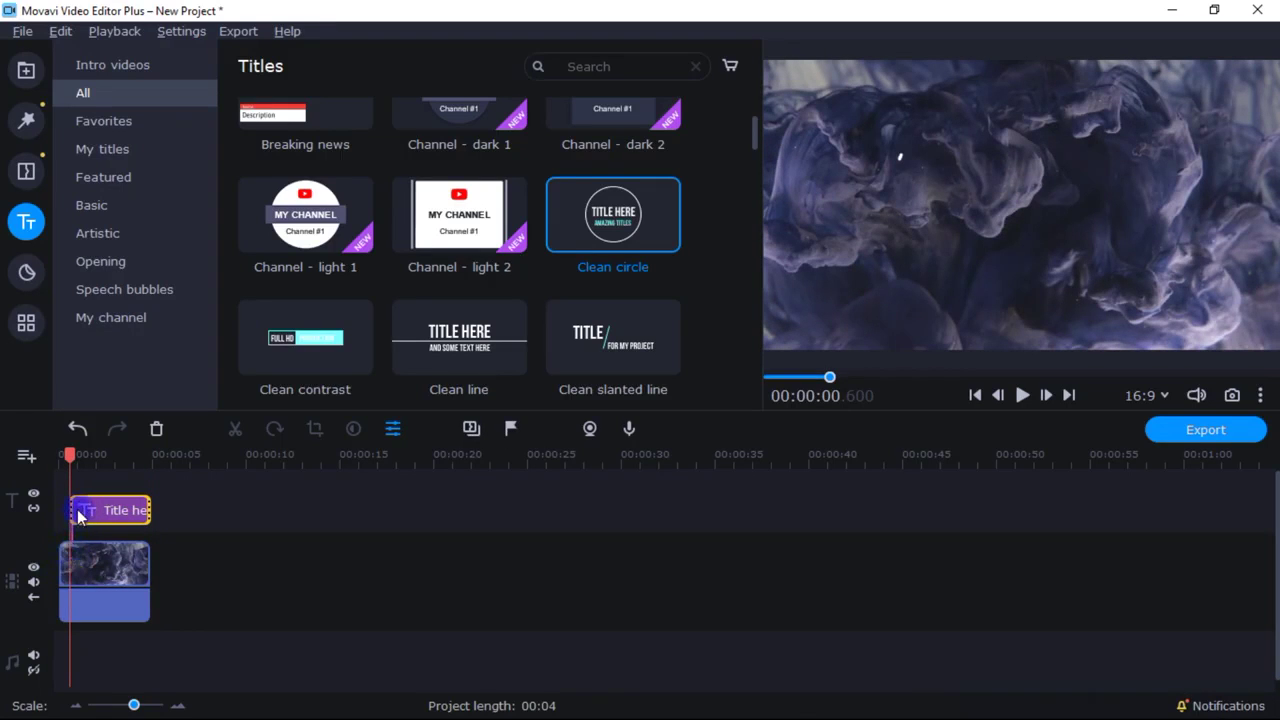
drag(148, 510, 137, 510)
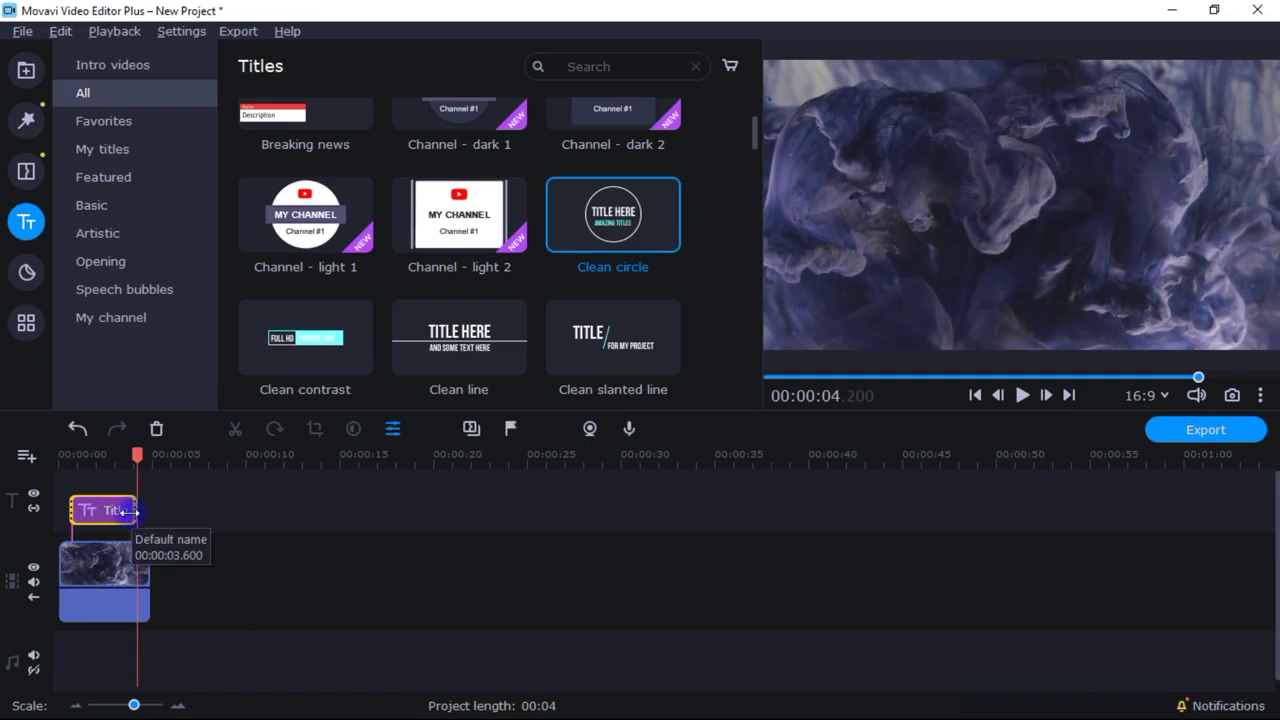
drag(132, 511, 61, 510)
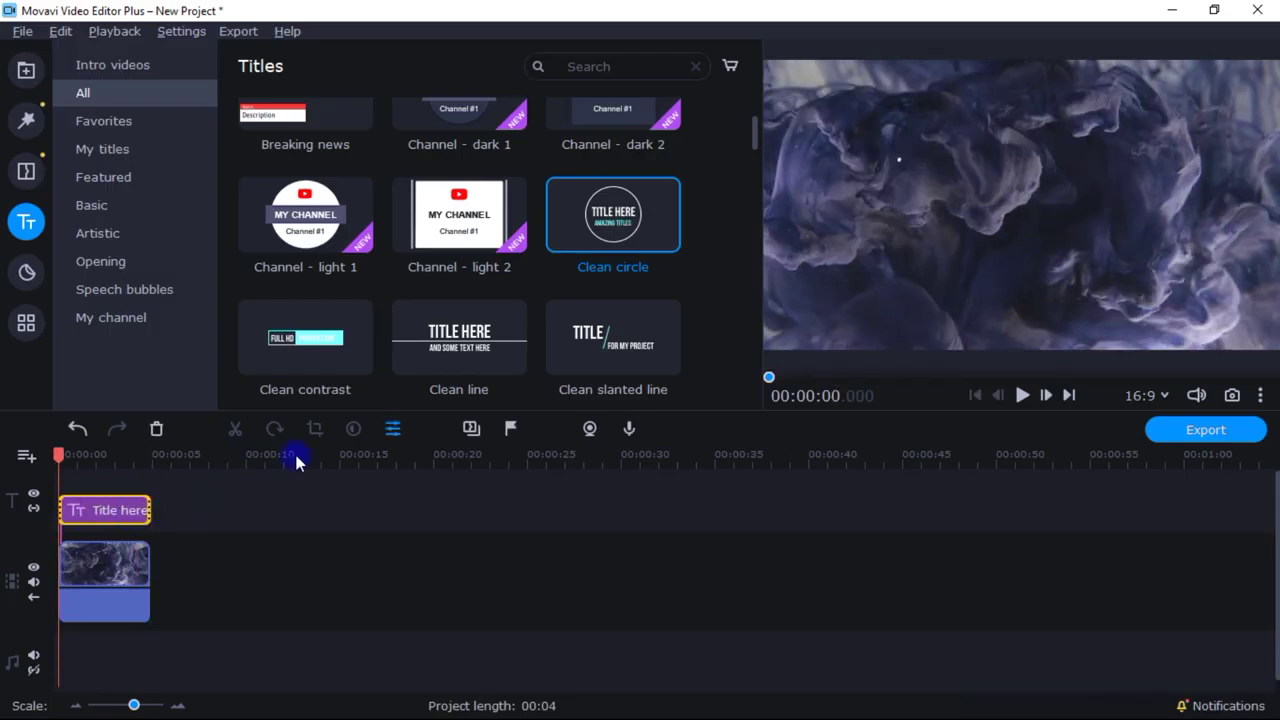
Replace the title's main line "Title here" with the person's full name and move the "Amazing titles" line slightly down.
click(105, 512)
double_click(107, 512)
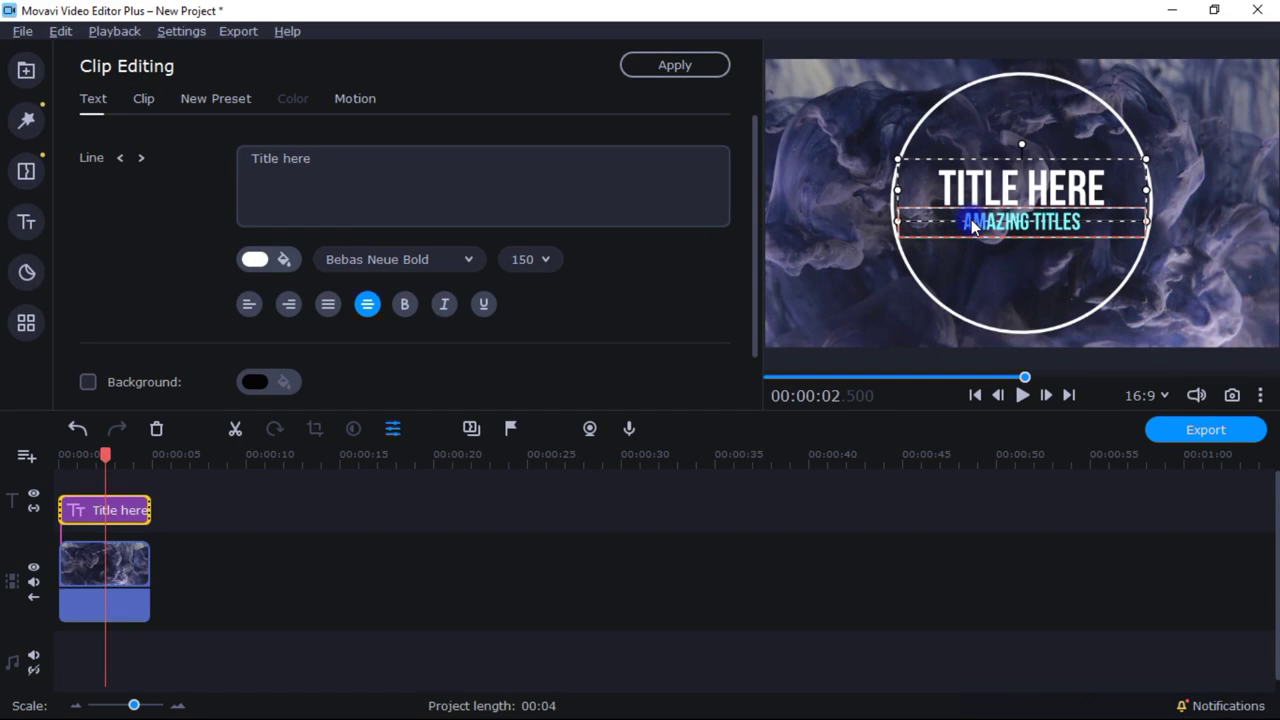
drag(408, 151, 255, 160)
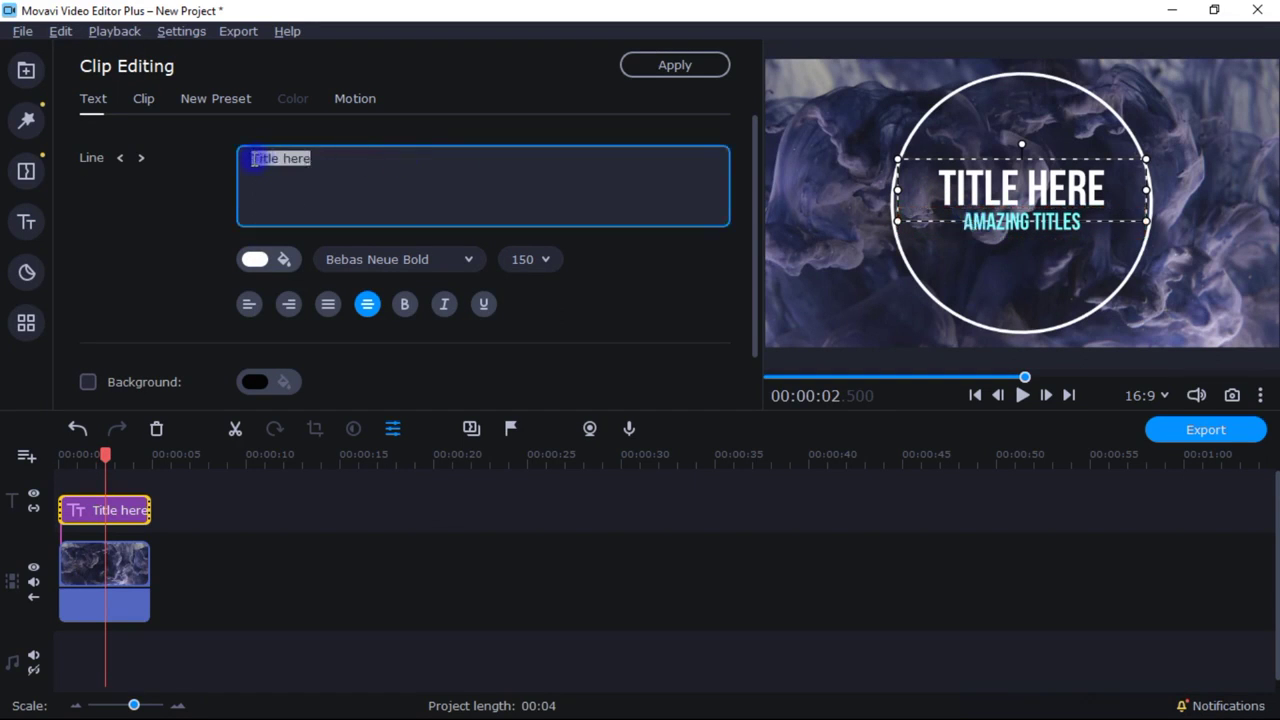
key(BackSpace)
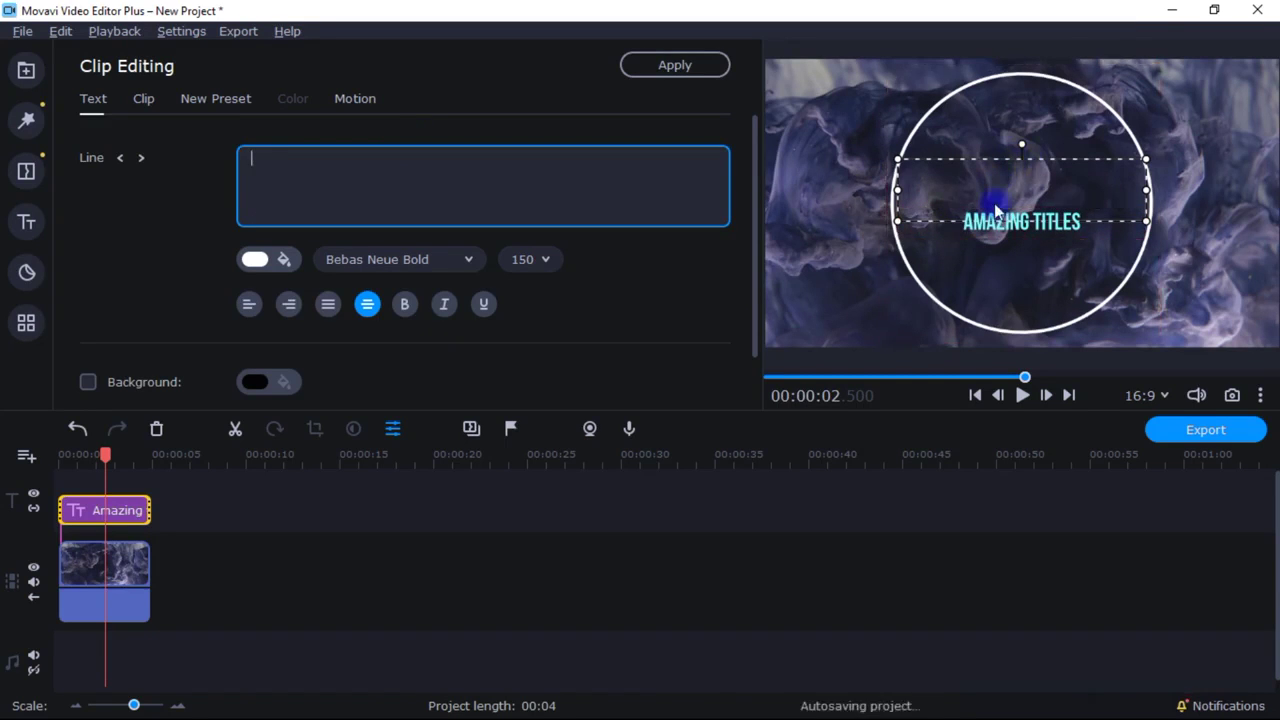
drag(999, 223, 996, 228)
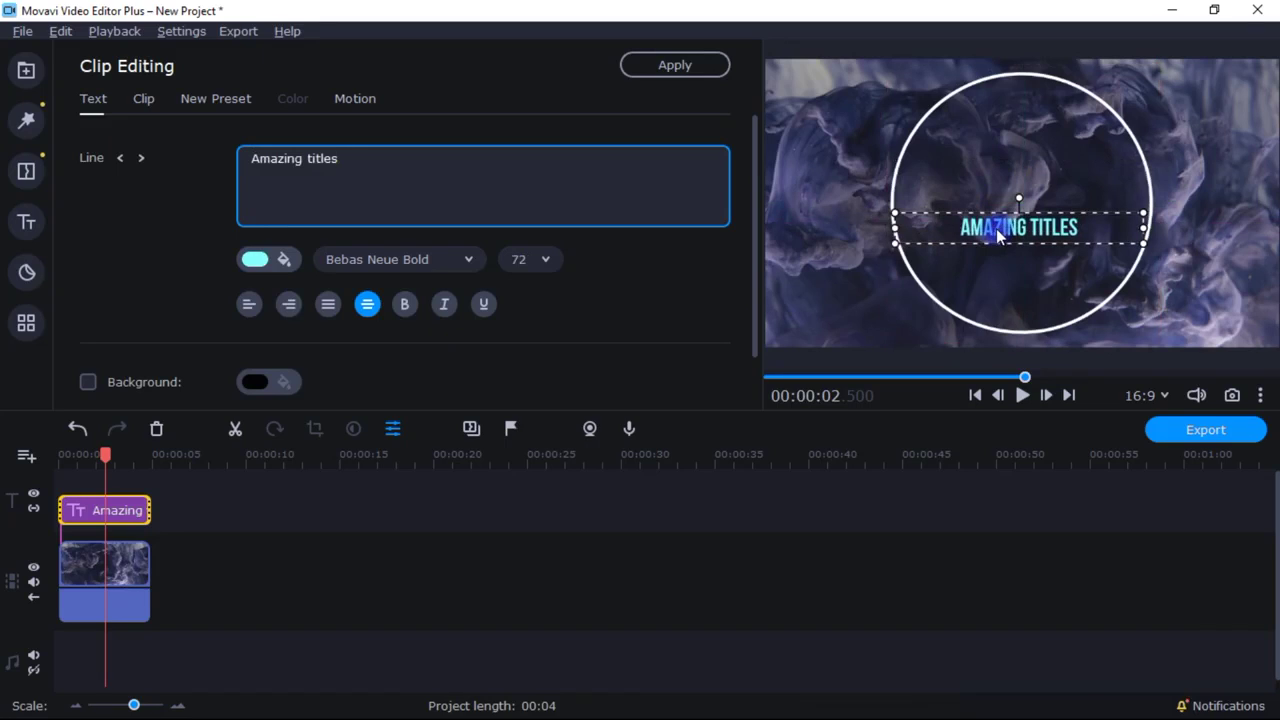
click(119, 158)
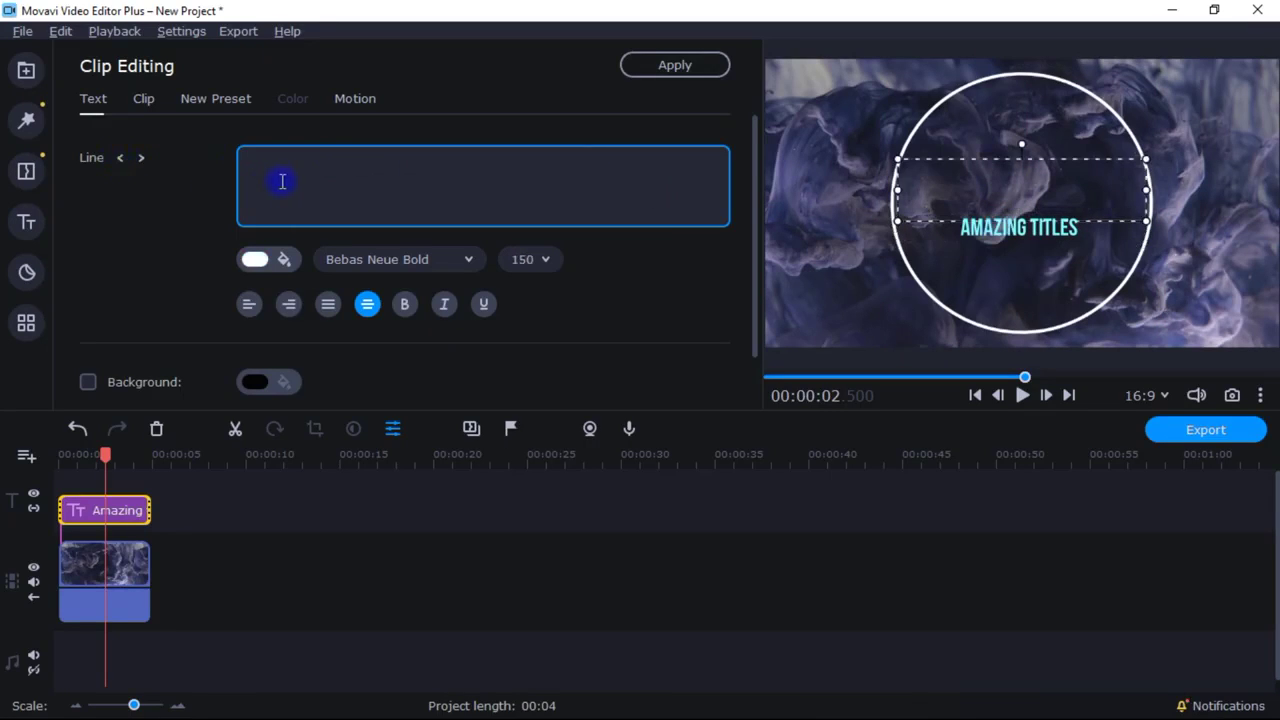
text(Ed HErzoig)
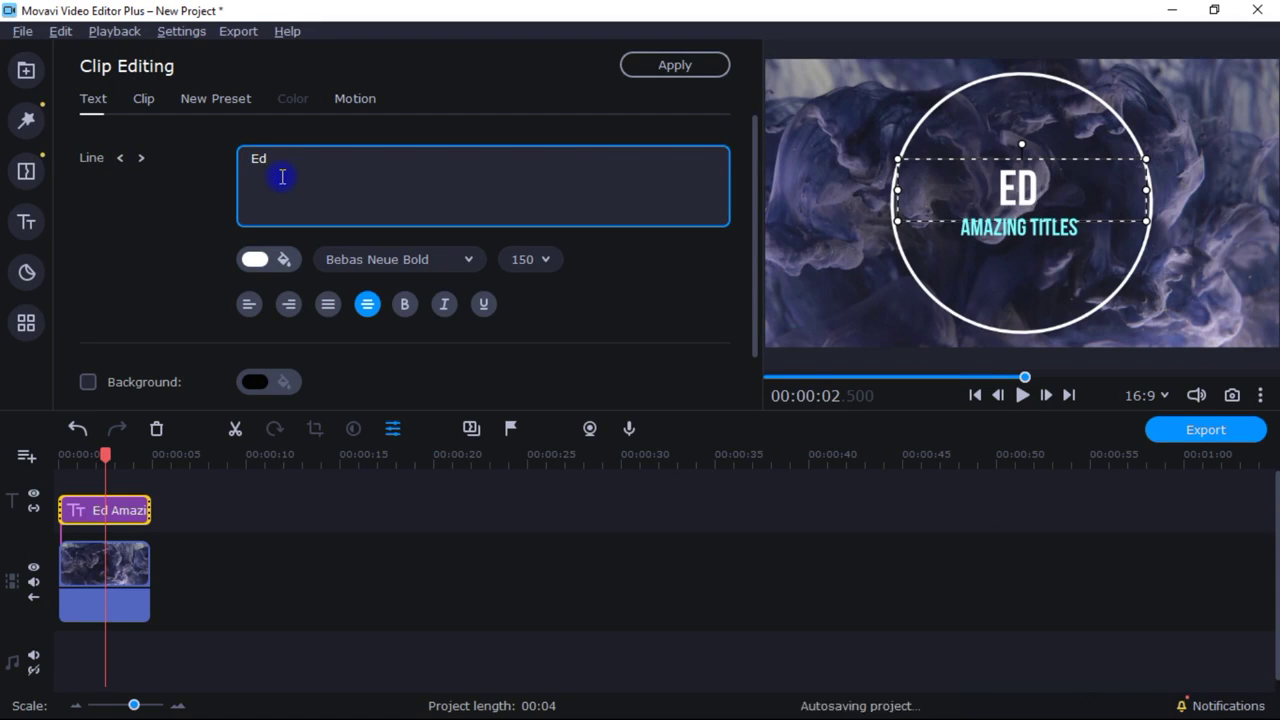
key(BackSpace)
key(BackSpace)
text(g)
Replace the title's second line "Amazing titles" with the person's website address.
click(140, 158)
drag(380, 160, 250, 165)
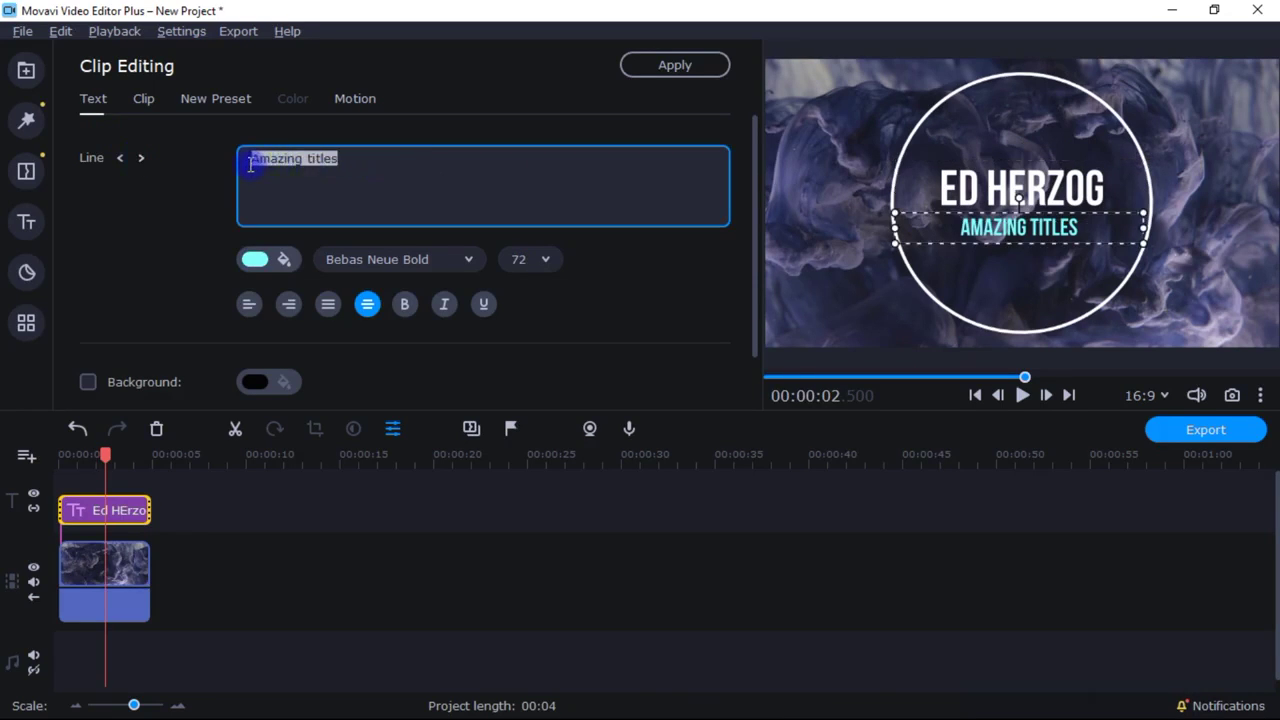
text(edherzog.com)
click(633, 276)
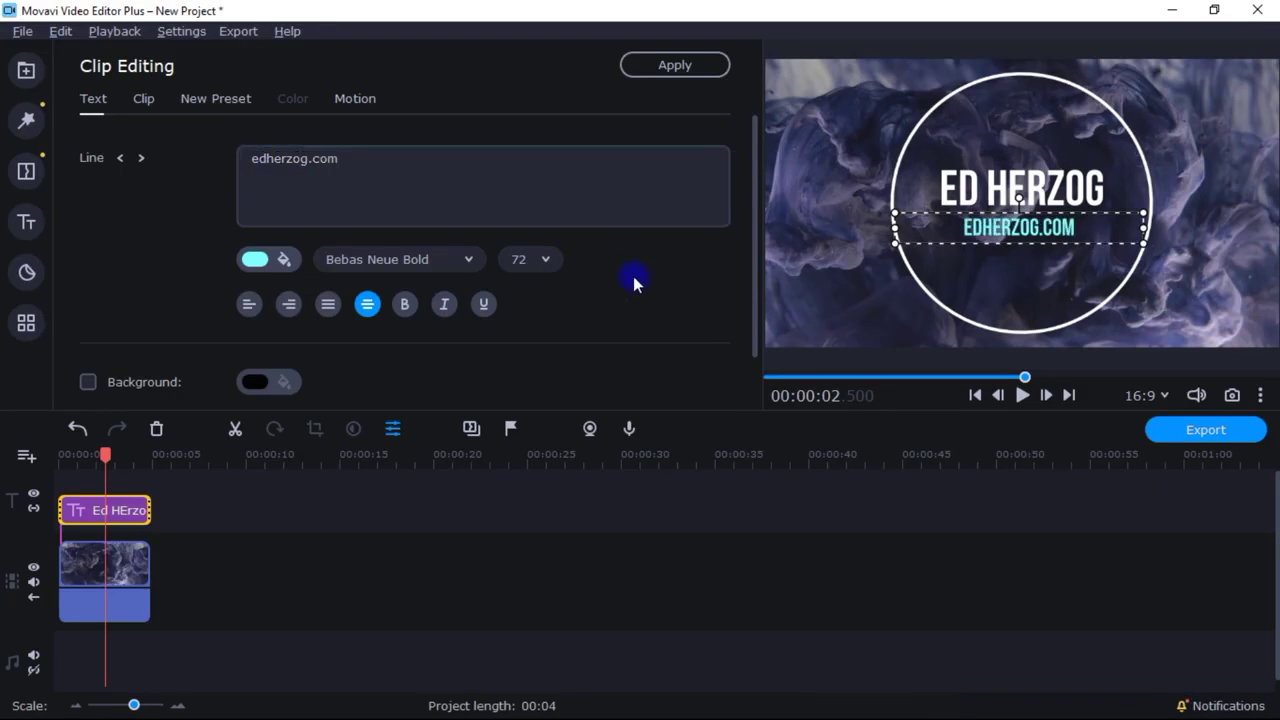
Look at the available fonts for the title's main name line, leaving the current font selected.
click(1018, 180)
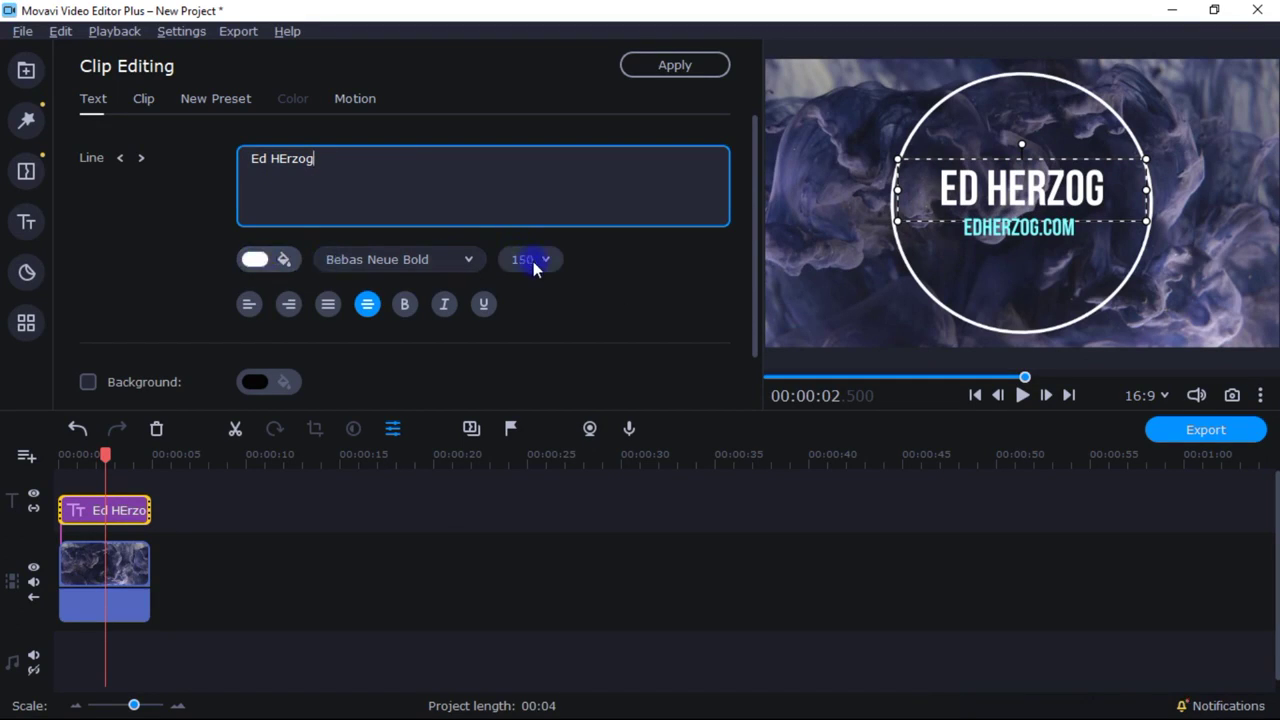
click(461, 268)
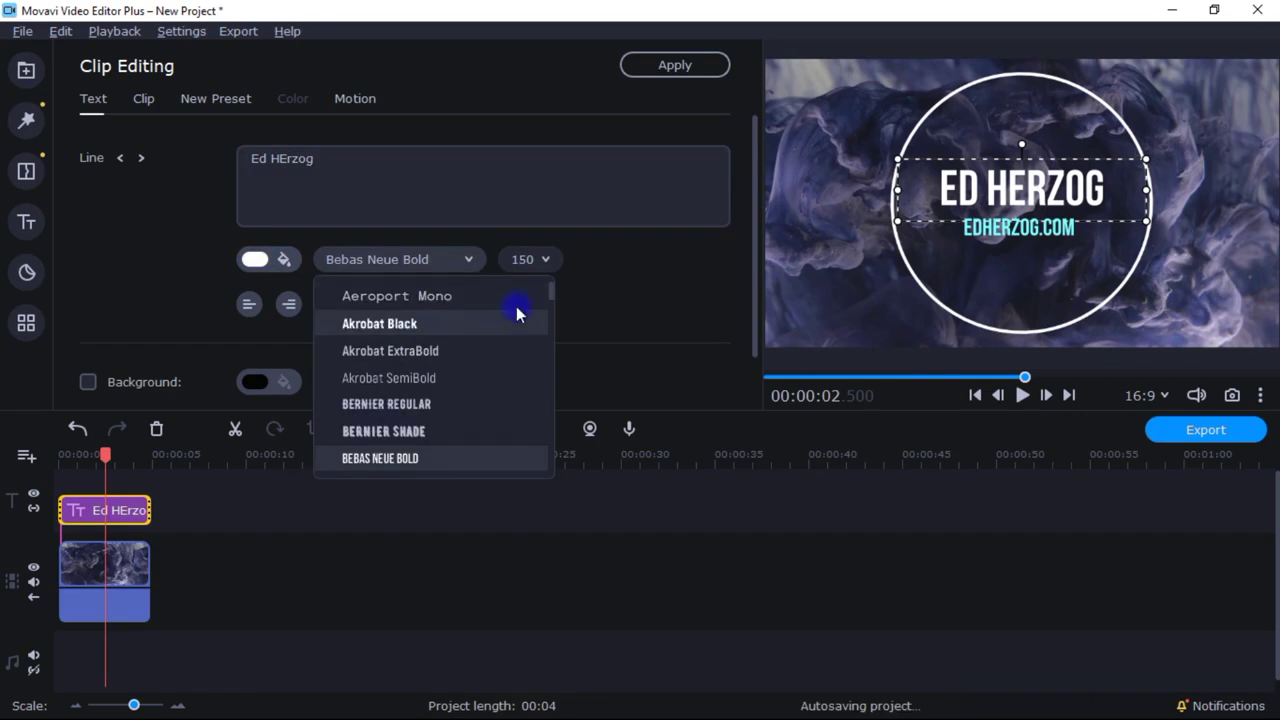
click(628, 354)
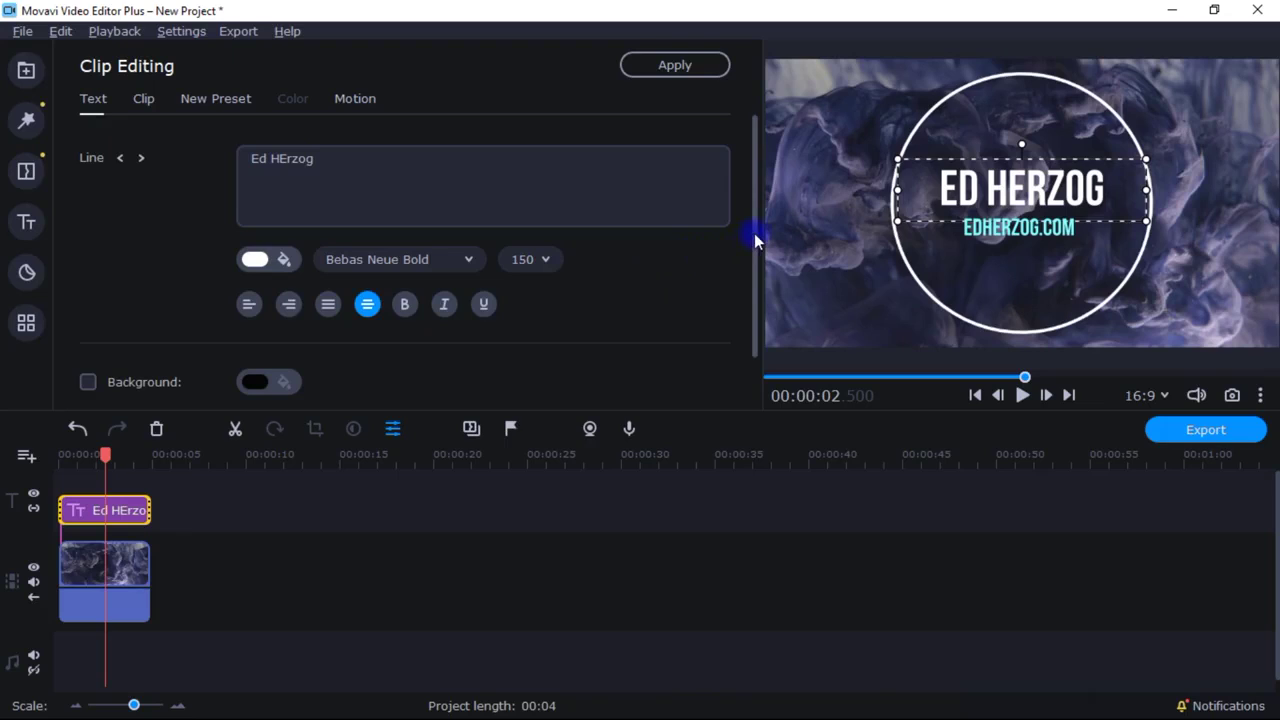
Try a black background and an outline on the title's main name line, turning each one off again.
drag(754, 233, 753, 303)
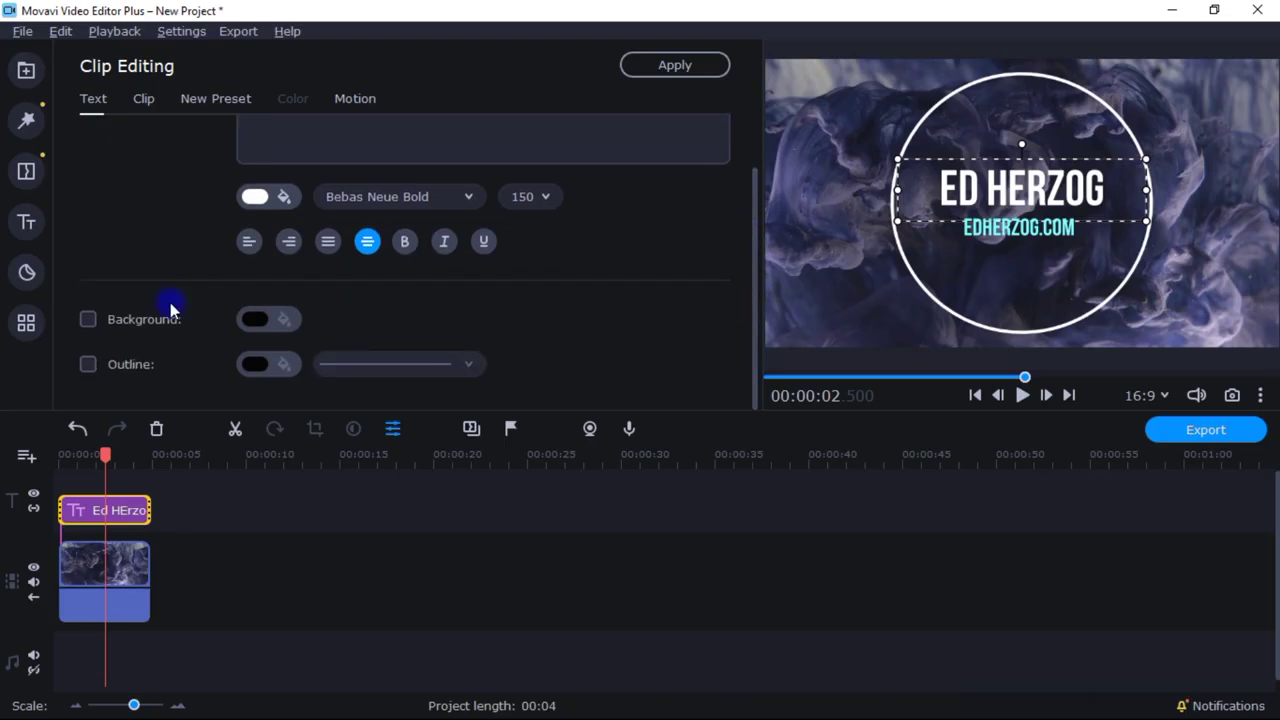
click(89, 319)
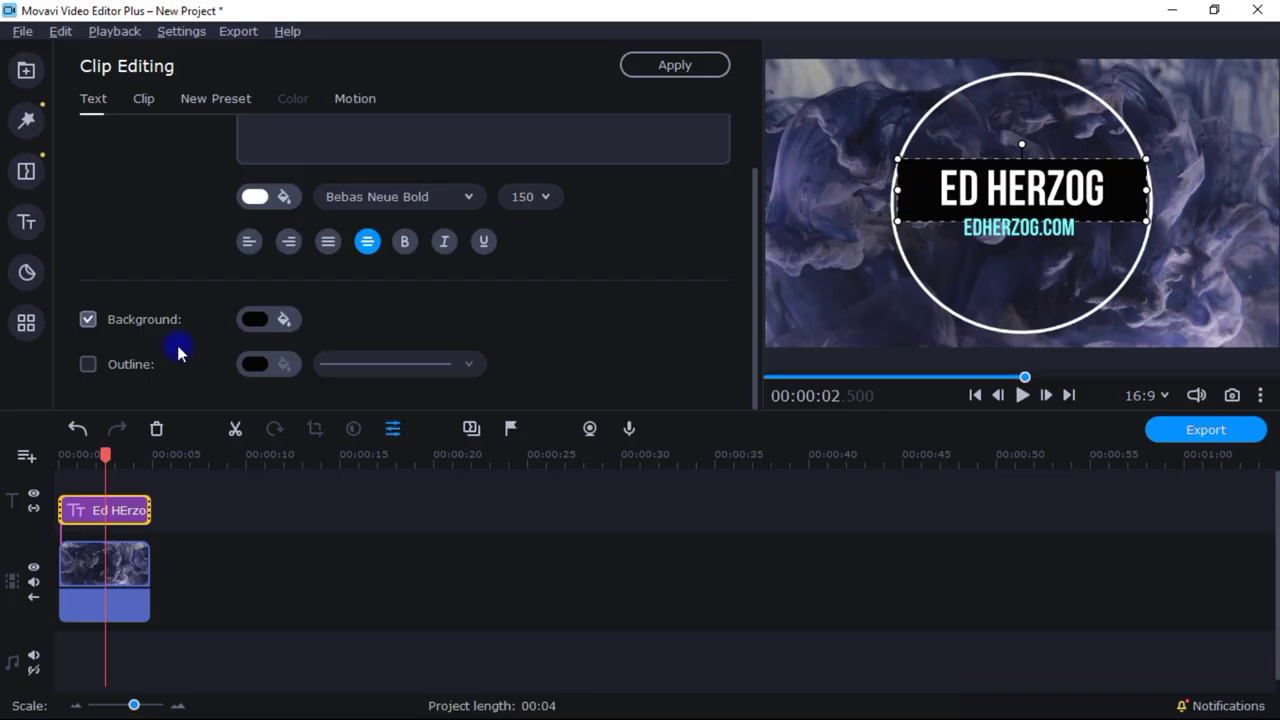
click(1067, 228)
click(89, 320)
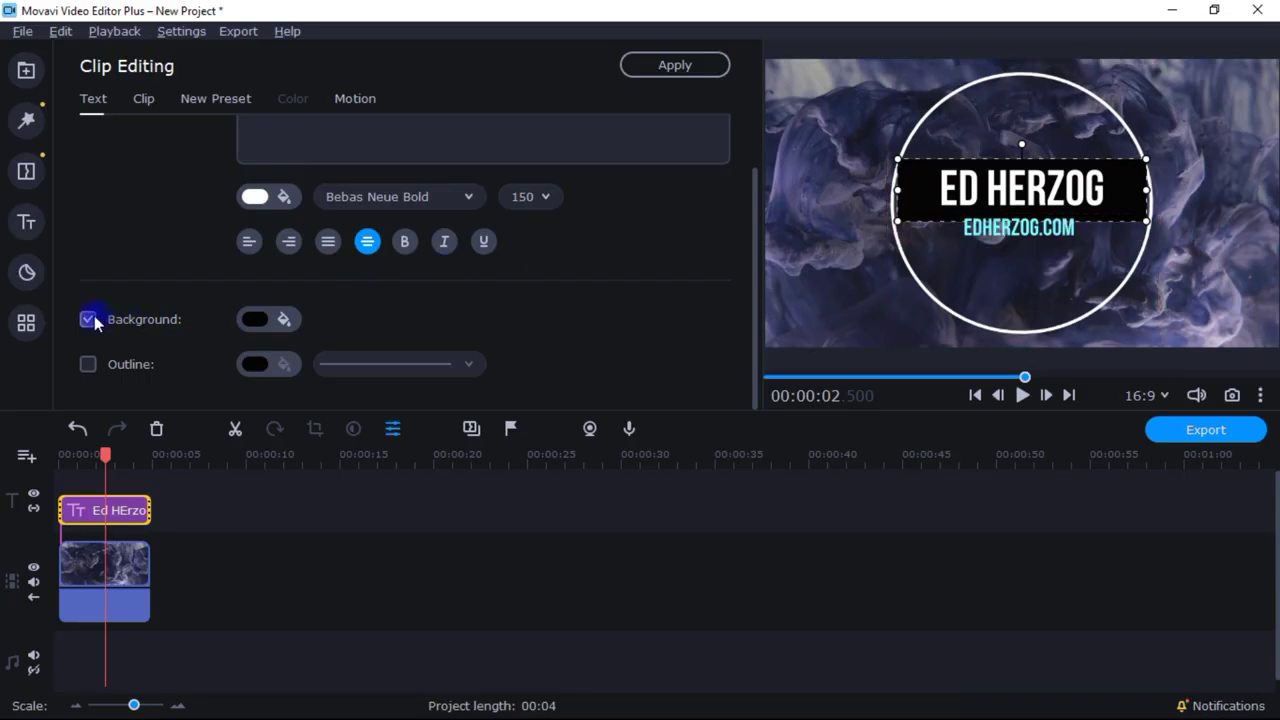
click(89, 365)
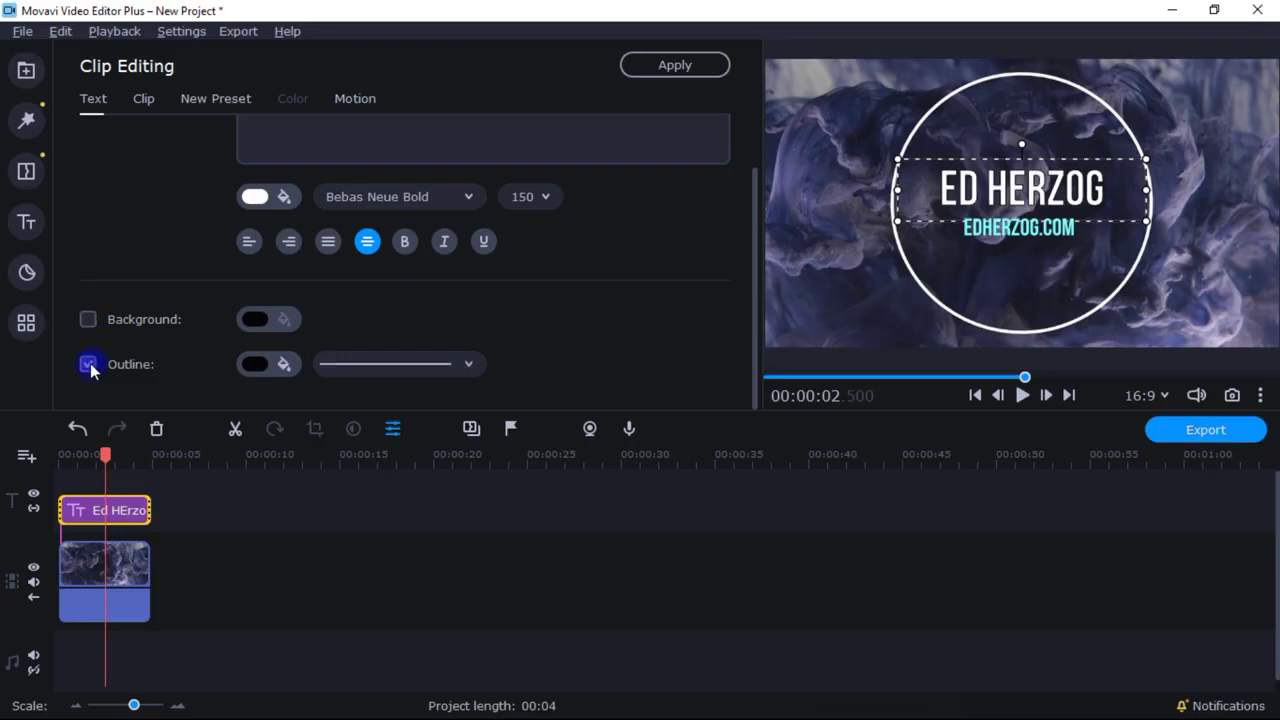
click(89, 365)
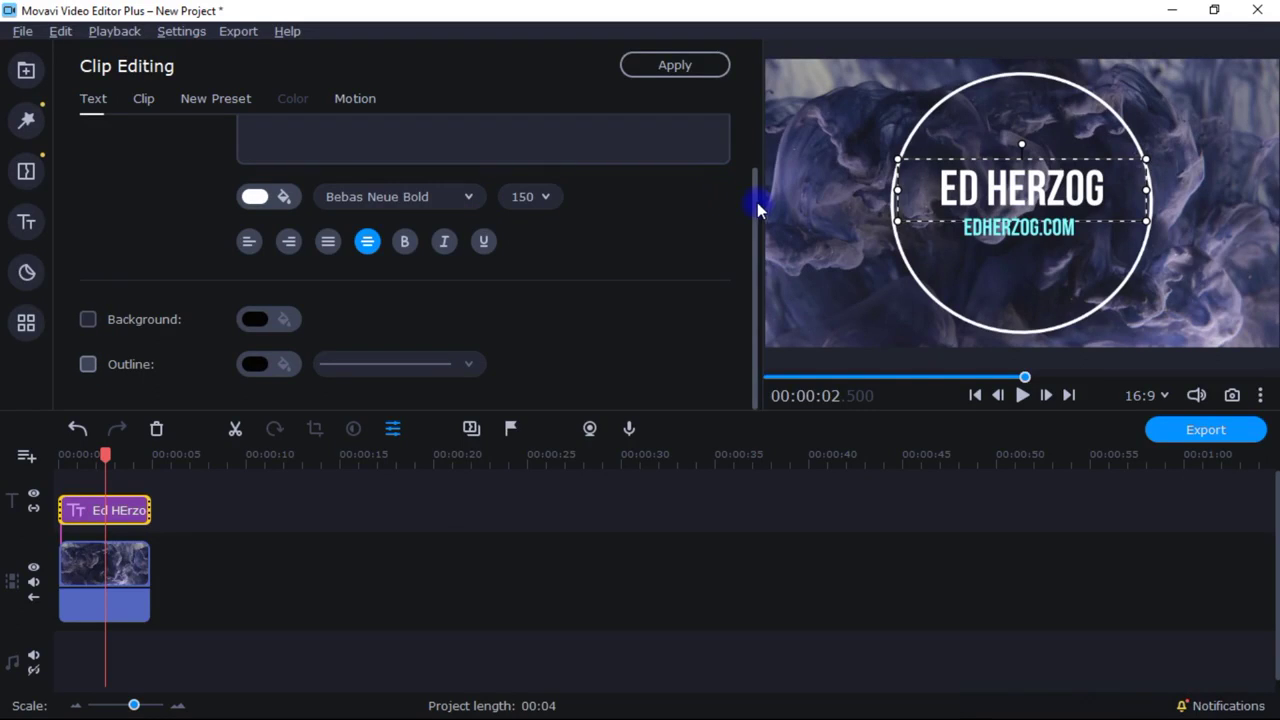
drag(757, 202, 762, 120)
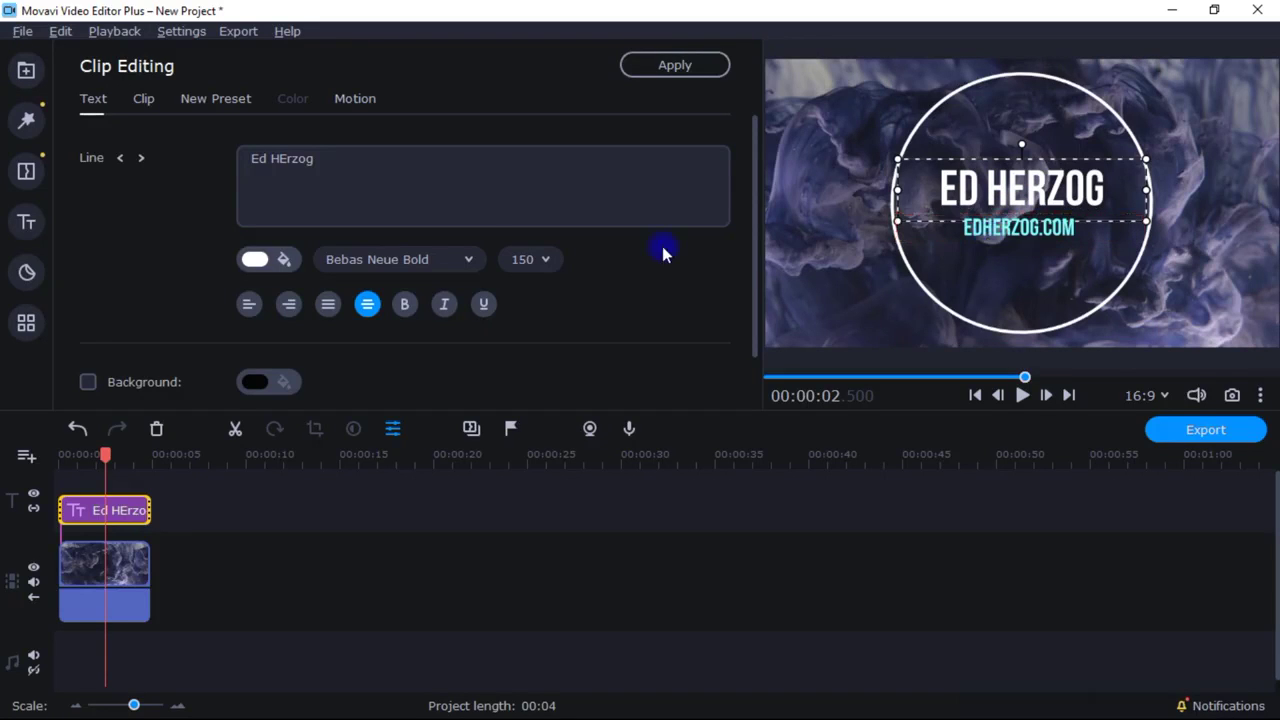
Change the text color of the title's website line to white.
click(141, 160)
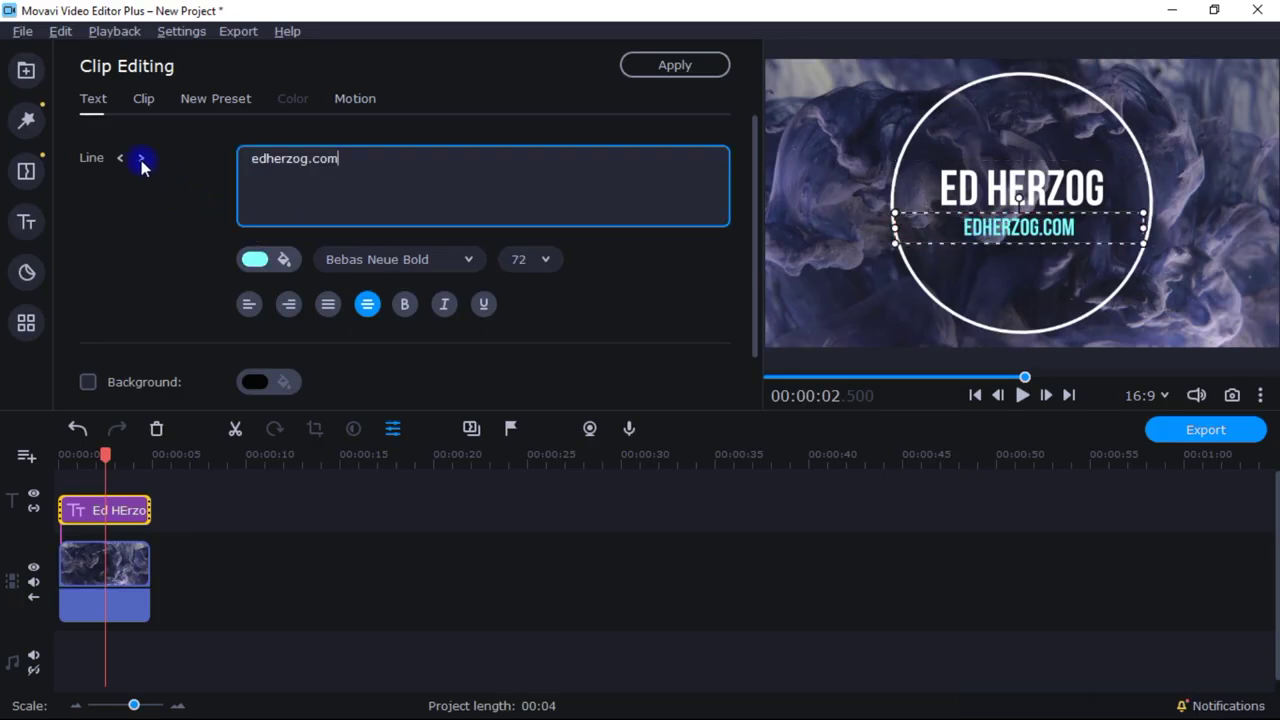
click(985, 232)
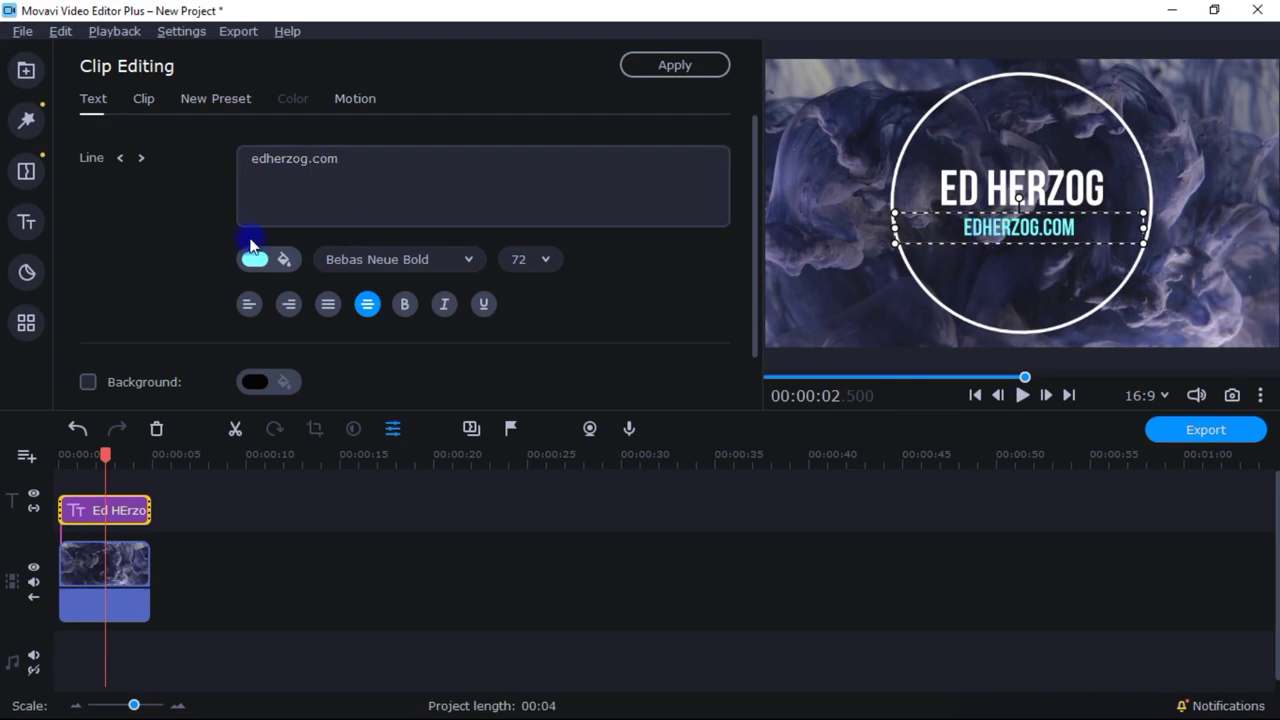
click(258, 260)
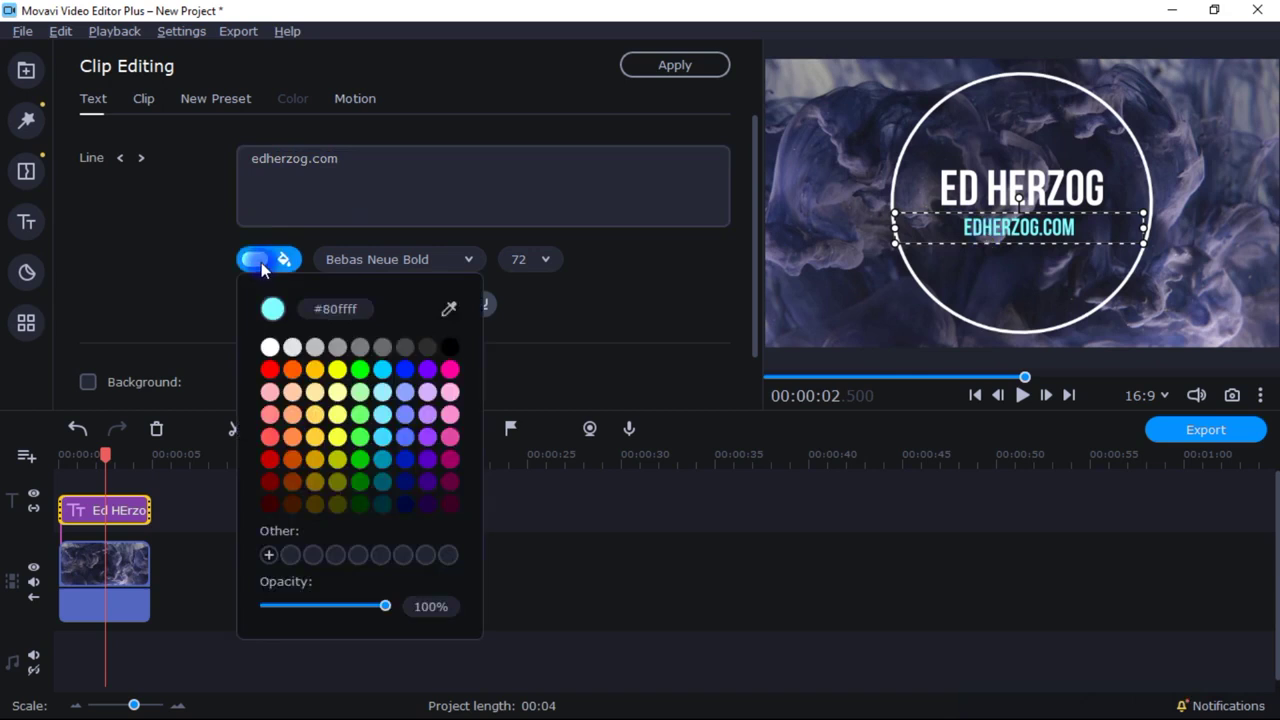
click(273, 347)
click(634, 300)
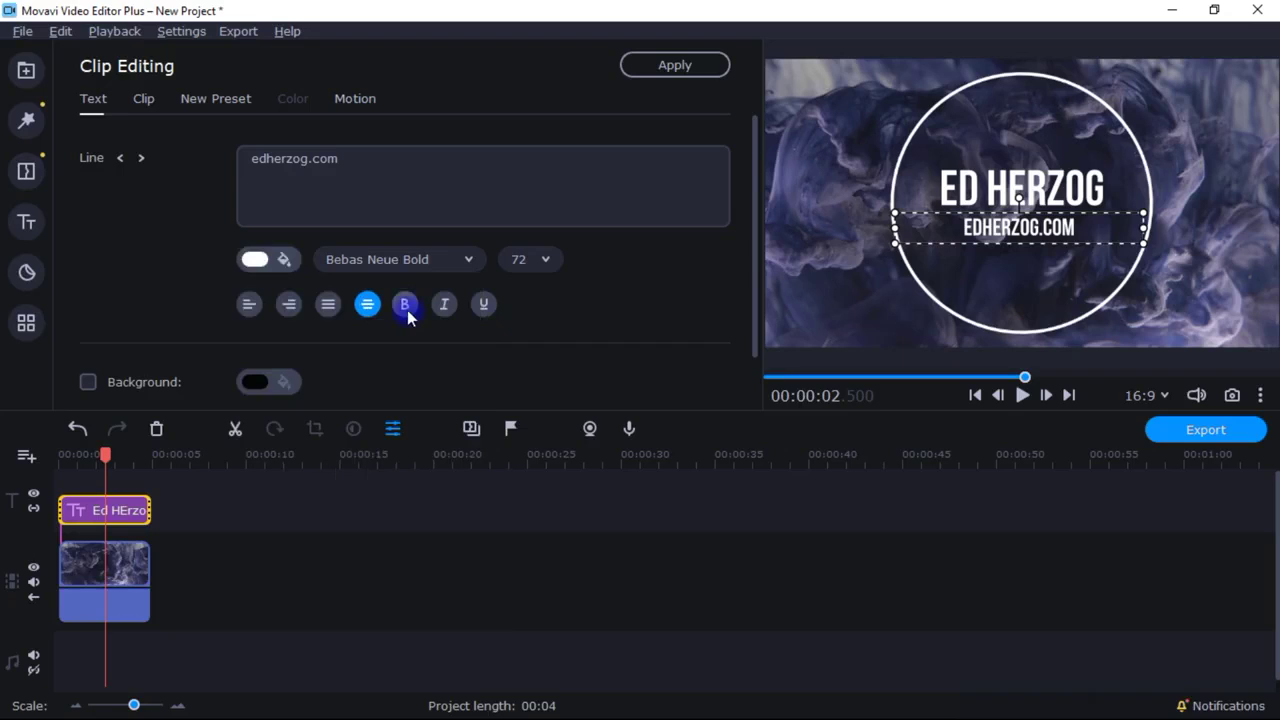
Try a black background behind the title's website line, then turn it off again.
click(88, 382)
click(911, 231)
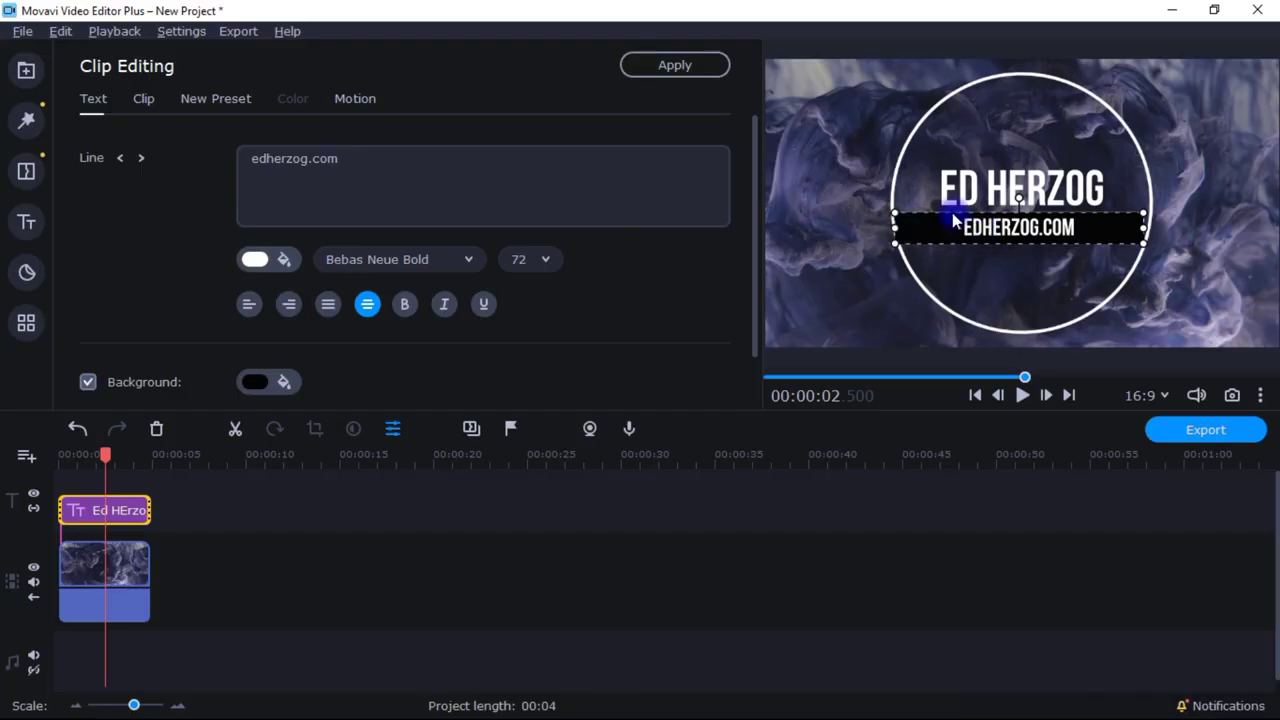
click(1072, 249)
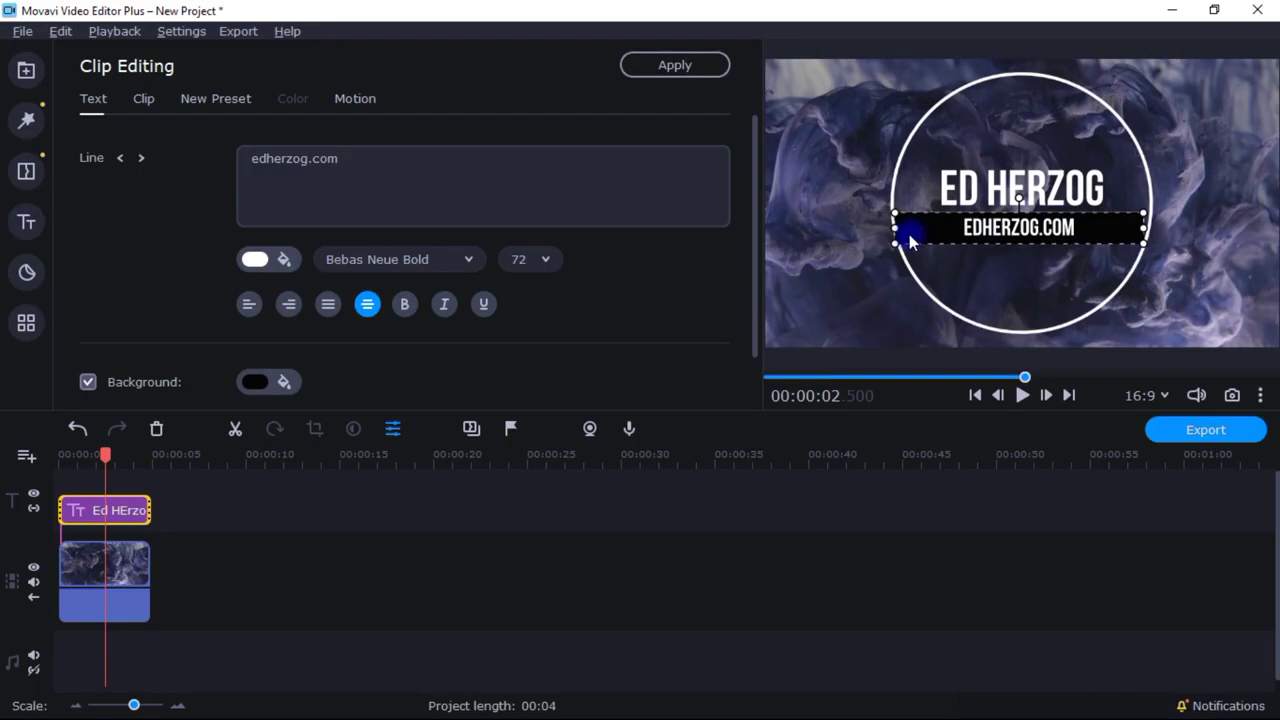
click(893, 227)
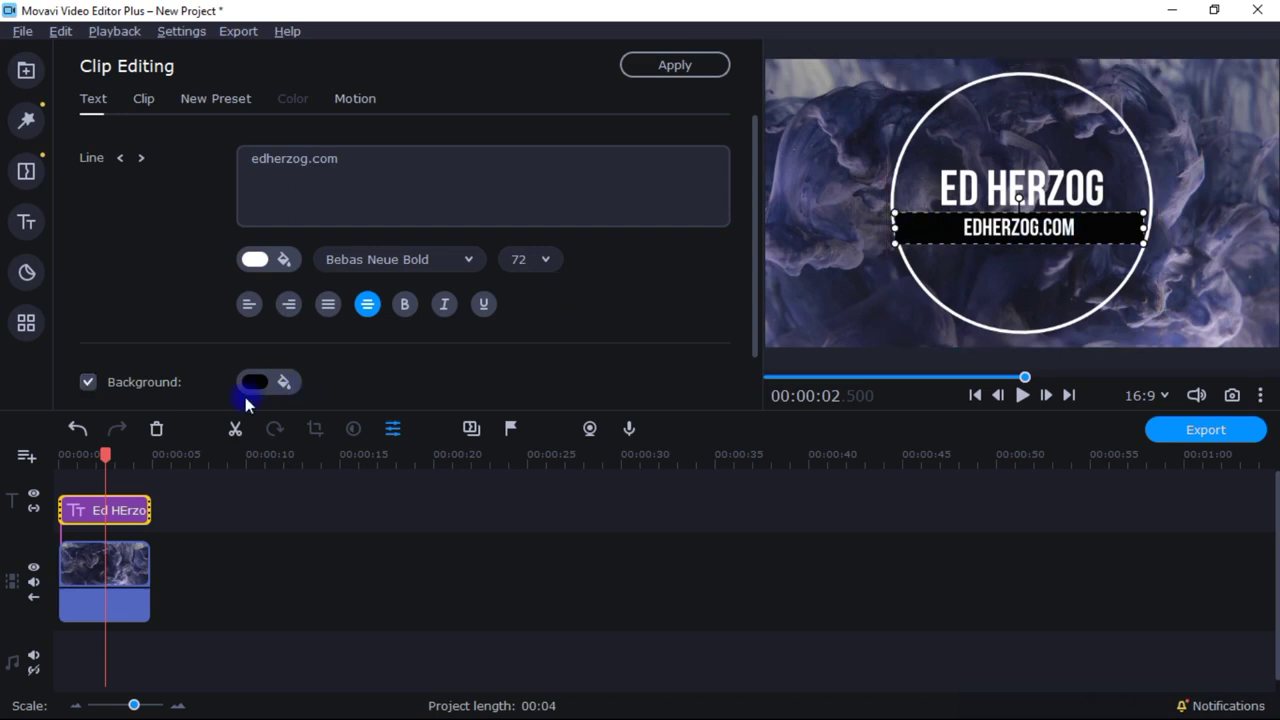
click(88, 382)
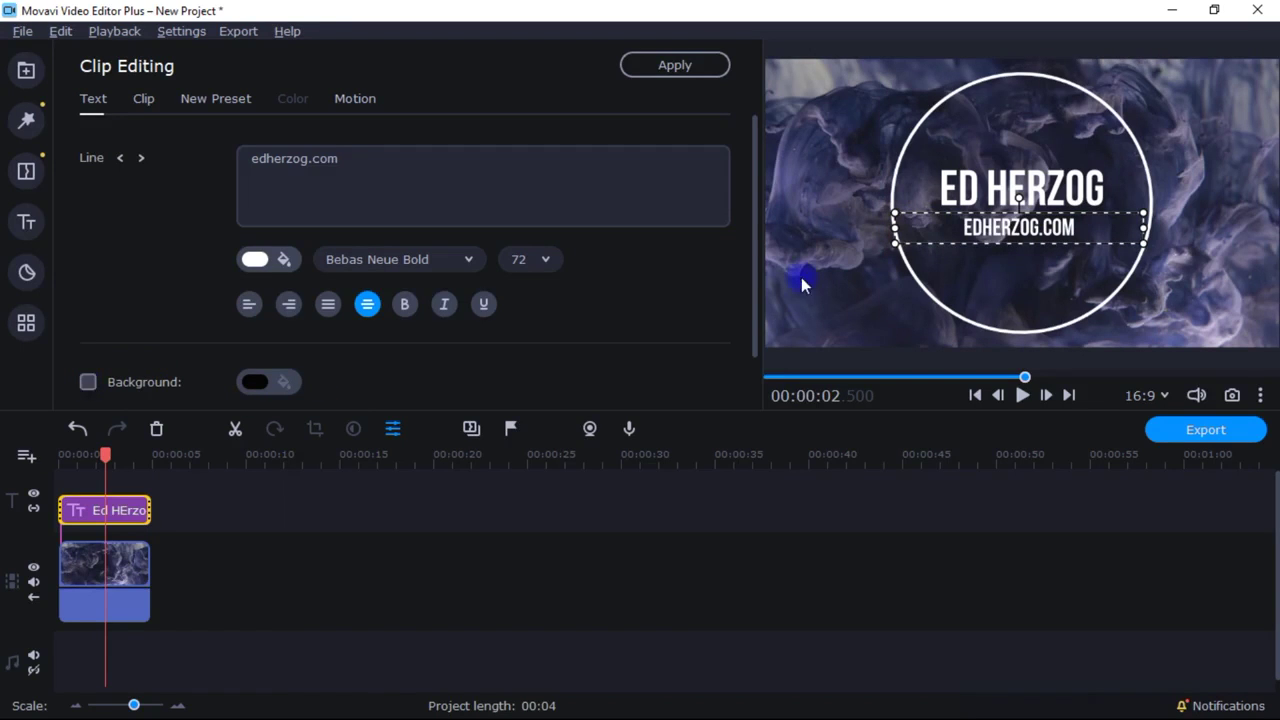
Select the title's circle and examine its duration, animation speed, decoration color and motion tracking settings.
click(880, 217)
click(897, 176)
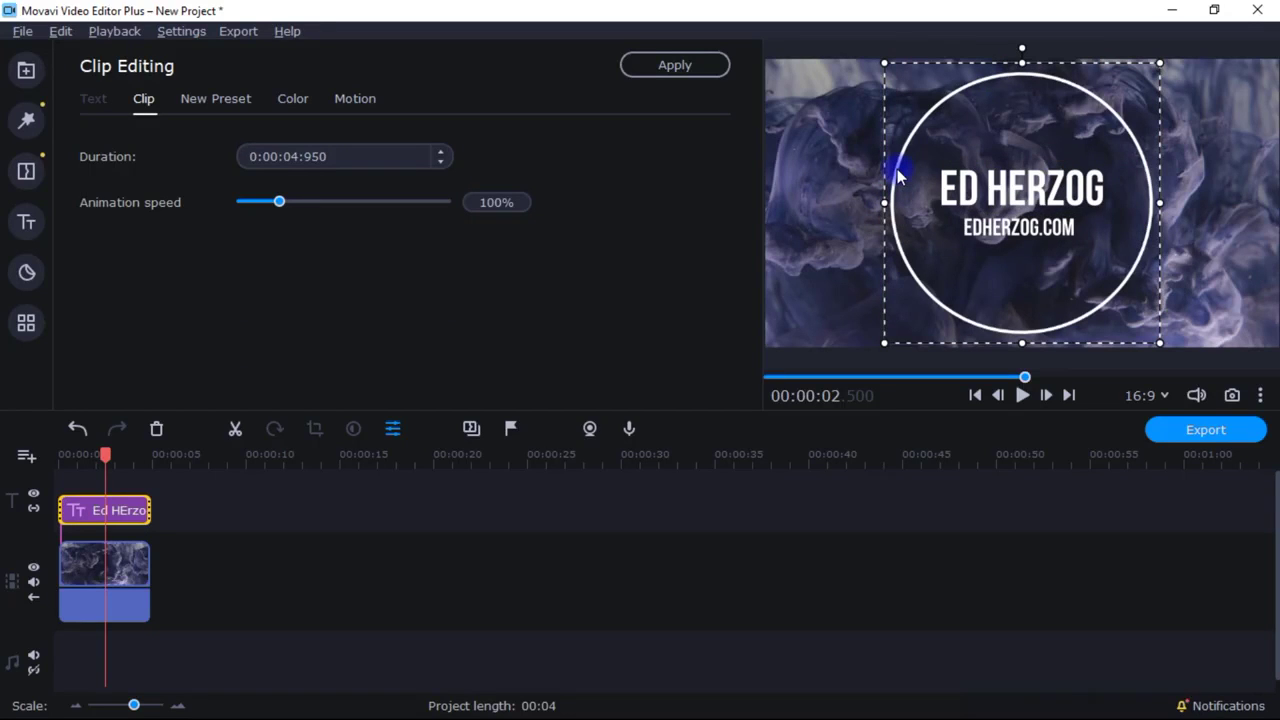
click(113, 518)
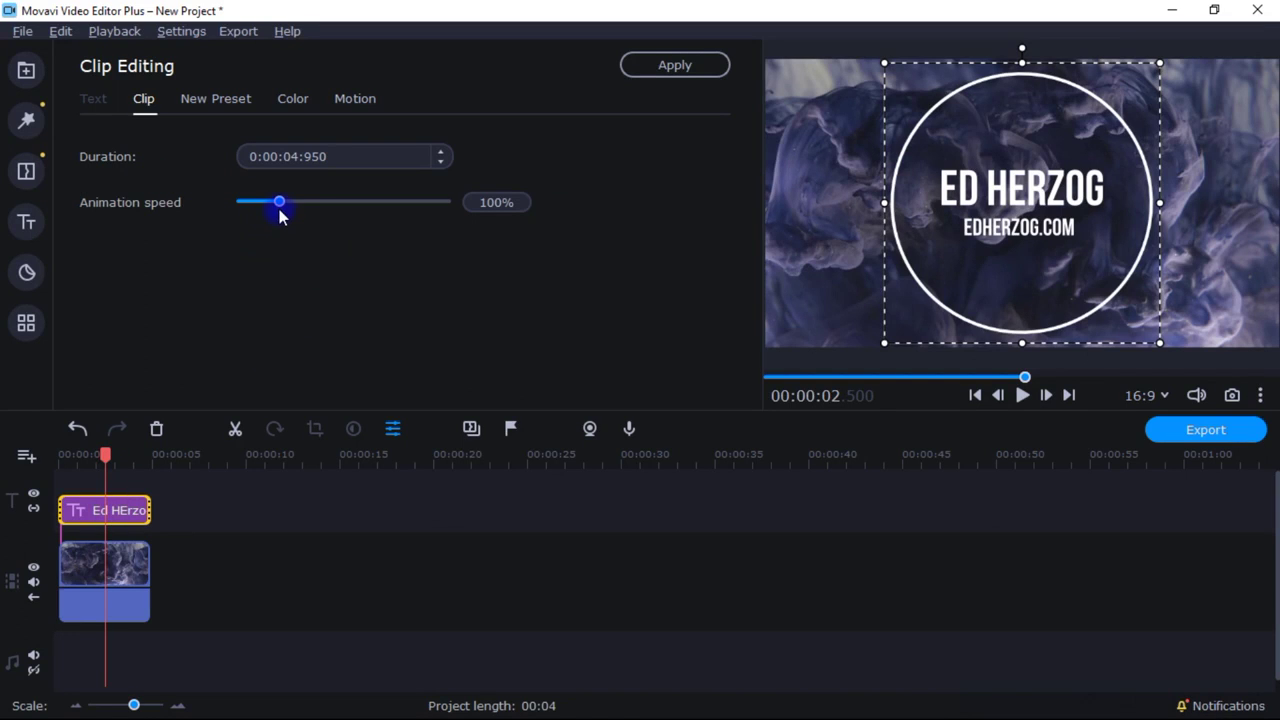
click(230, 102)
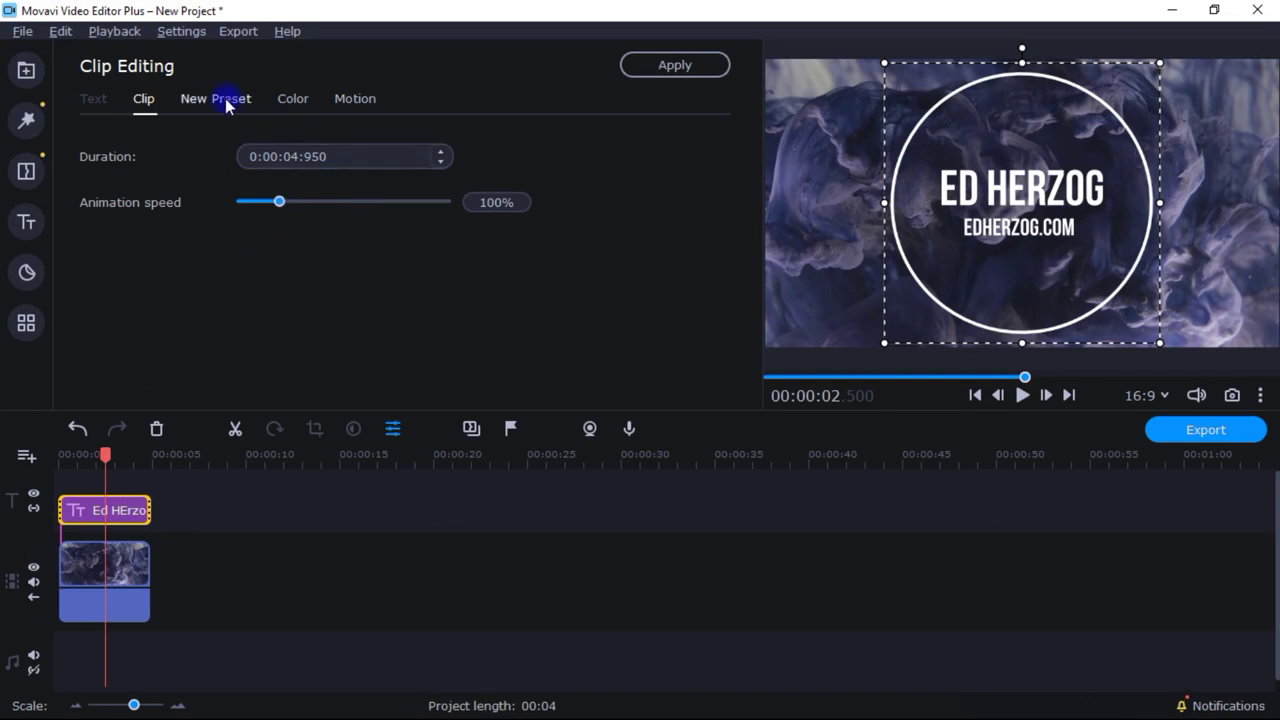
click(281, 104)
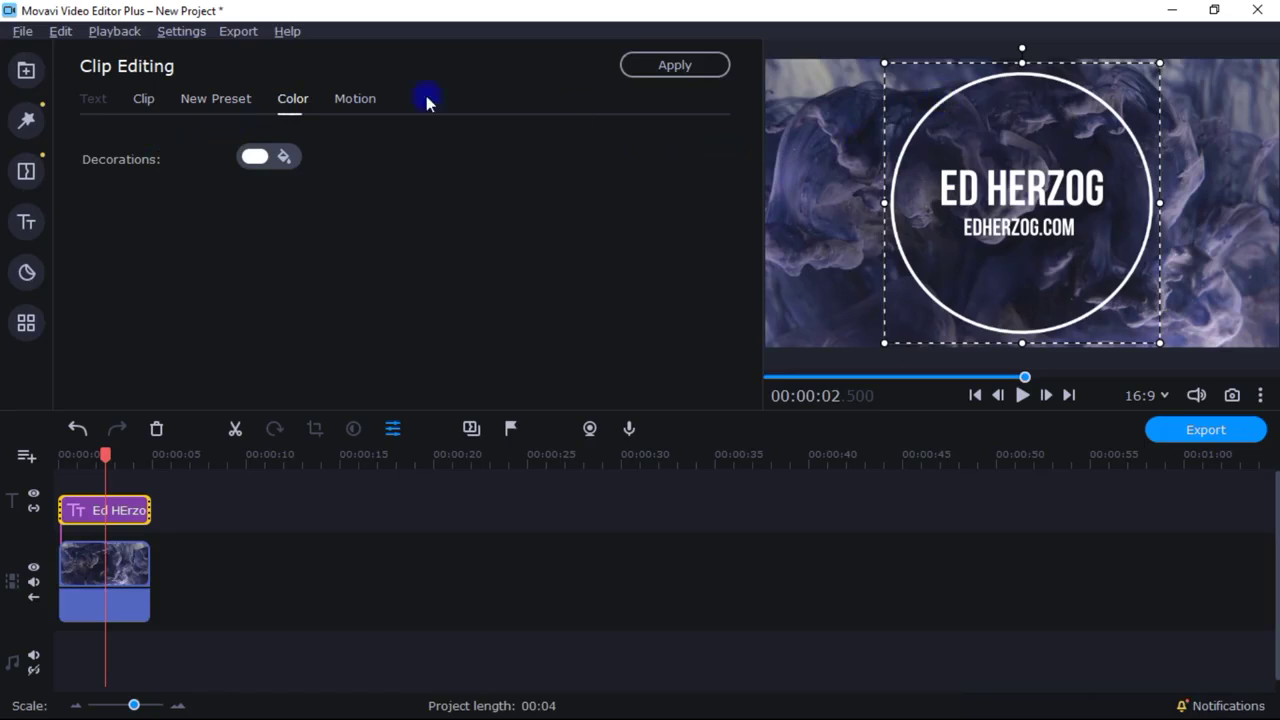
click(338, 102)
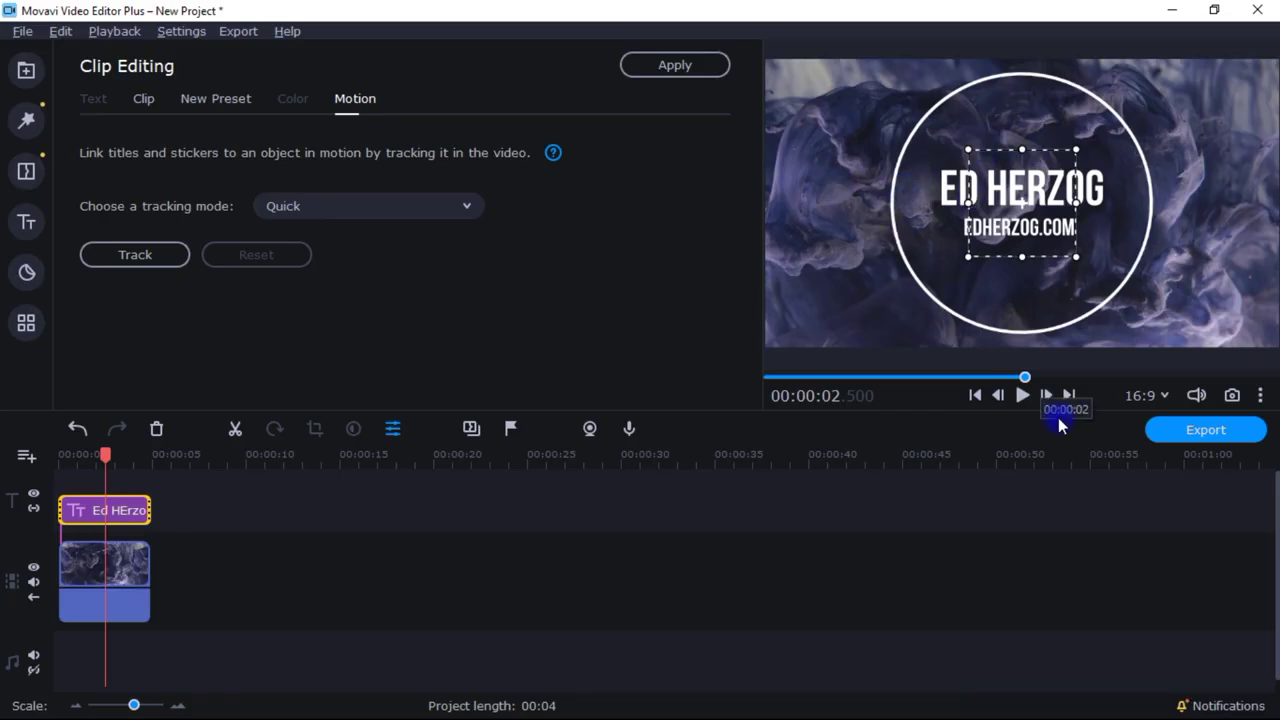
Adjust the background clip's colors by setting Hue to -21 and Brightness to -16.
click(110, 570)
click(110, 570)
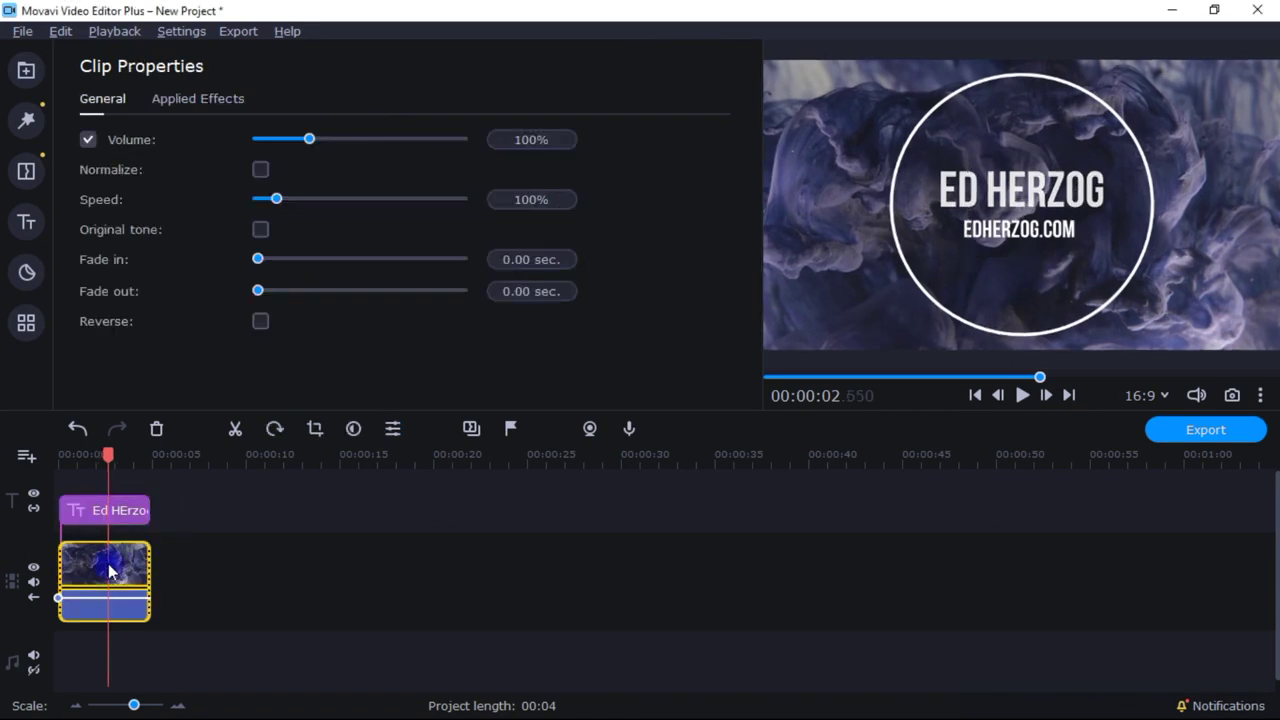
click(30, 333)
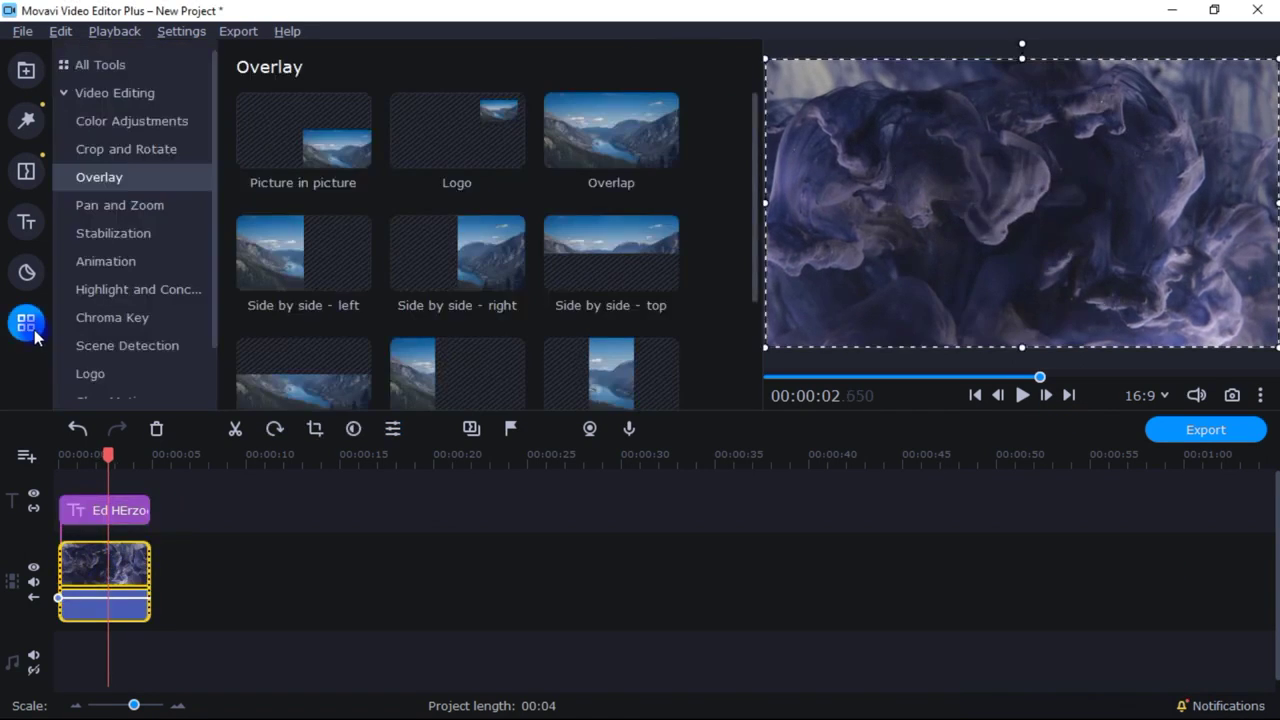
click(160, 125)
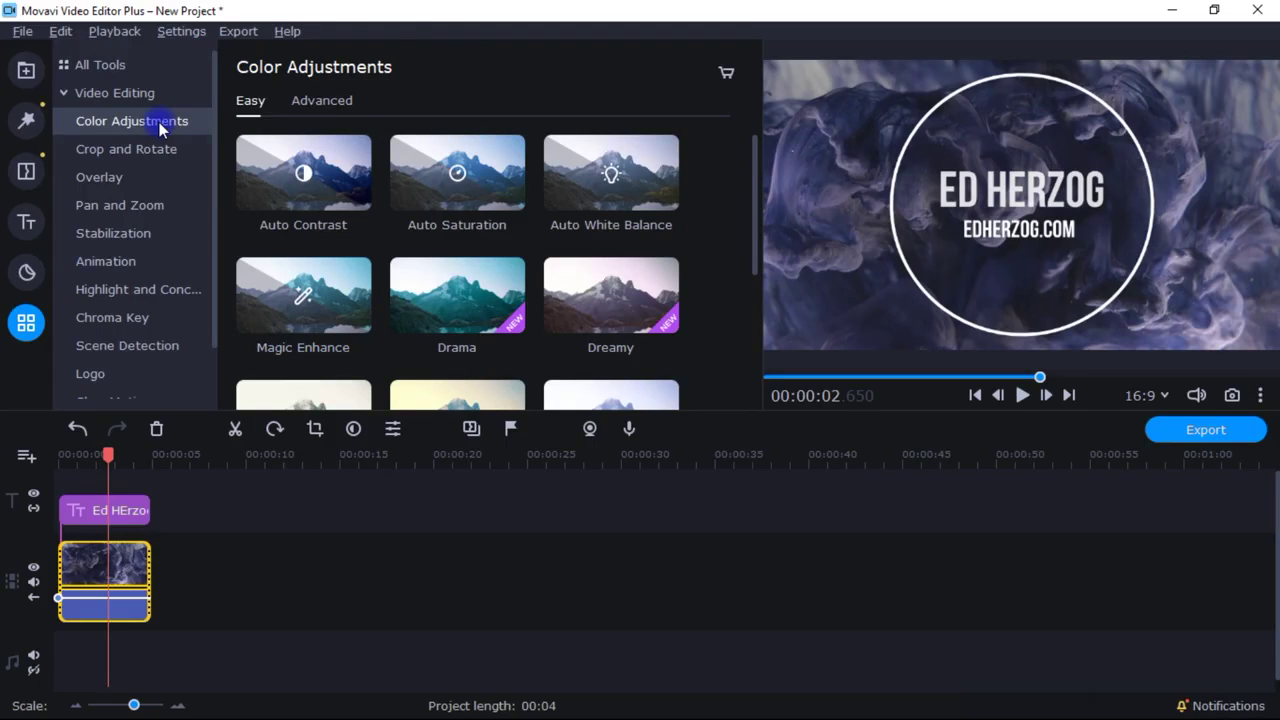
click(320, 108)
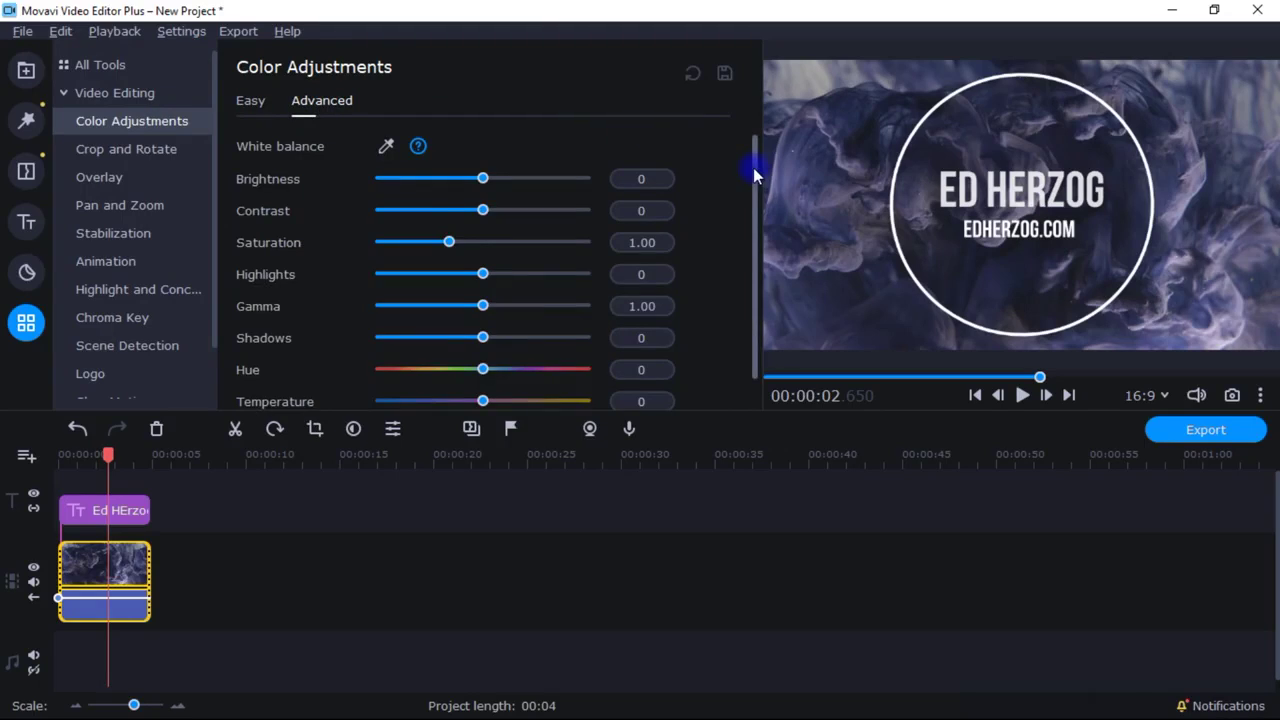
drag(753, 167, 751, 257)
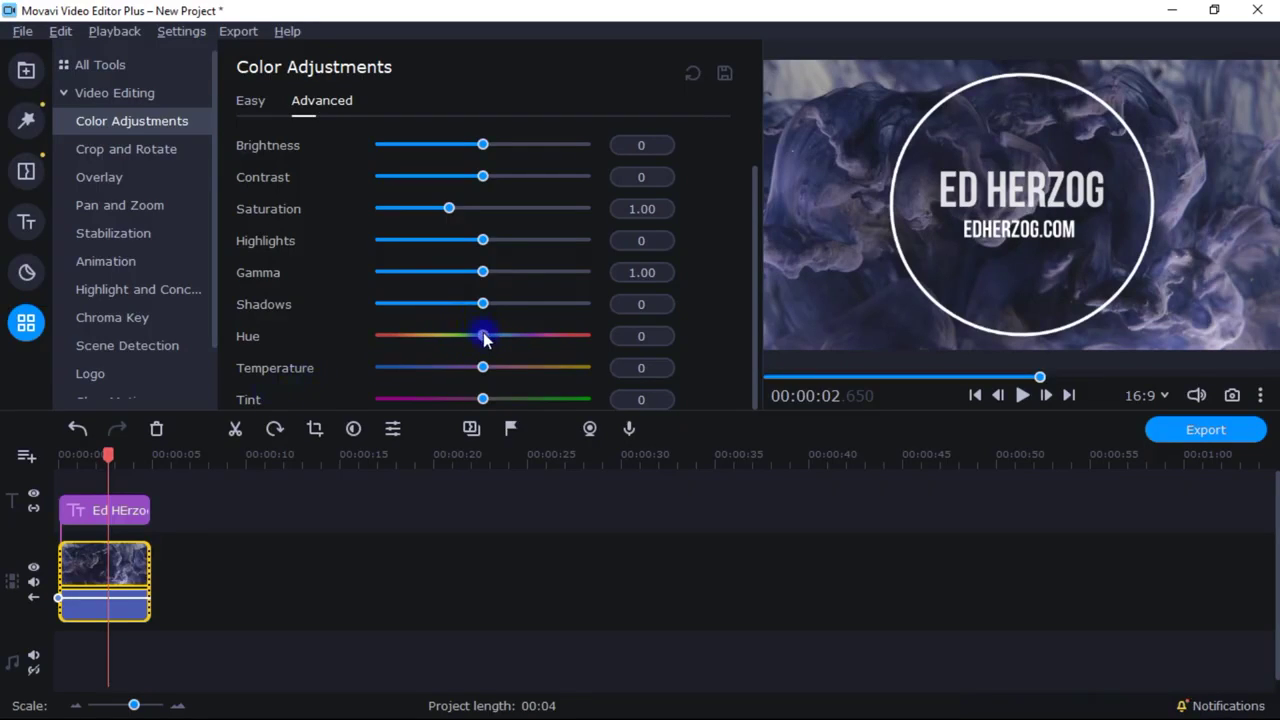
mouse_move(483, 337)
mouse_down()
mouse_move(542, 336)
mouse_move(456, 345)
mouse_move(472, 344)
mouse_up()
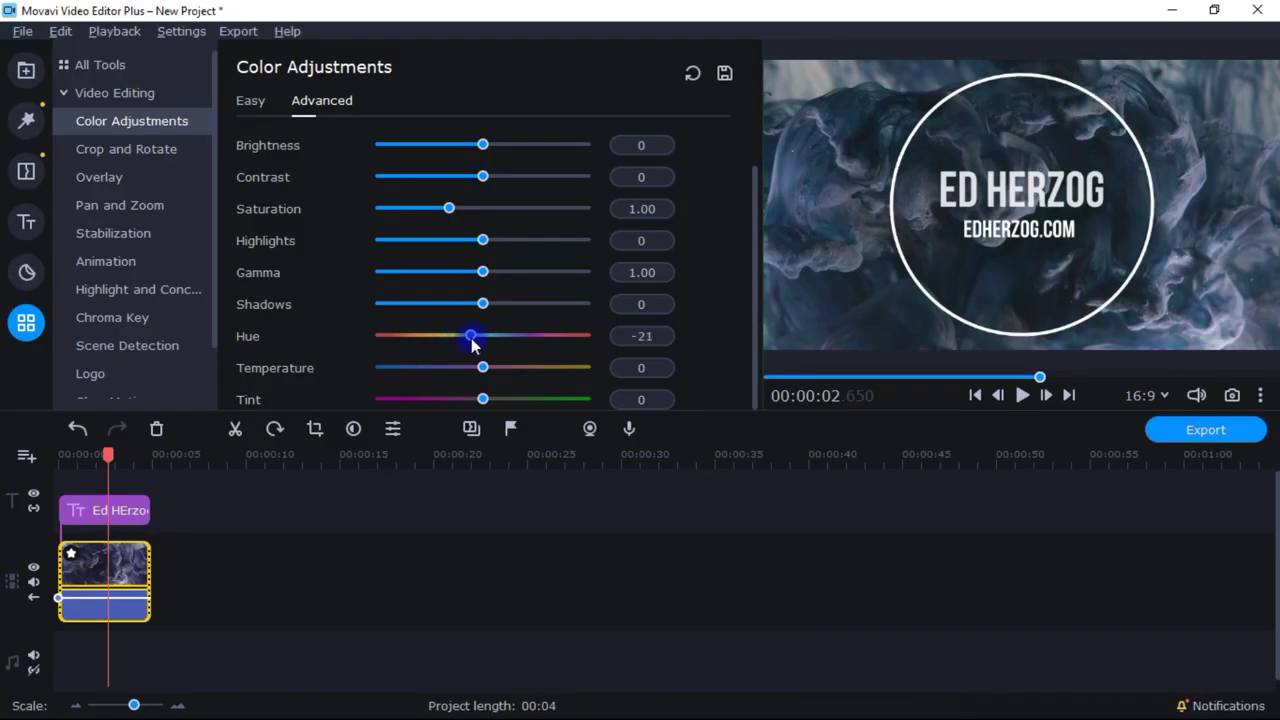
drag(484, 146, 479, 150)
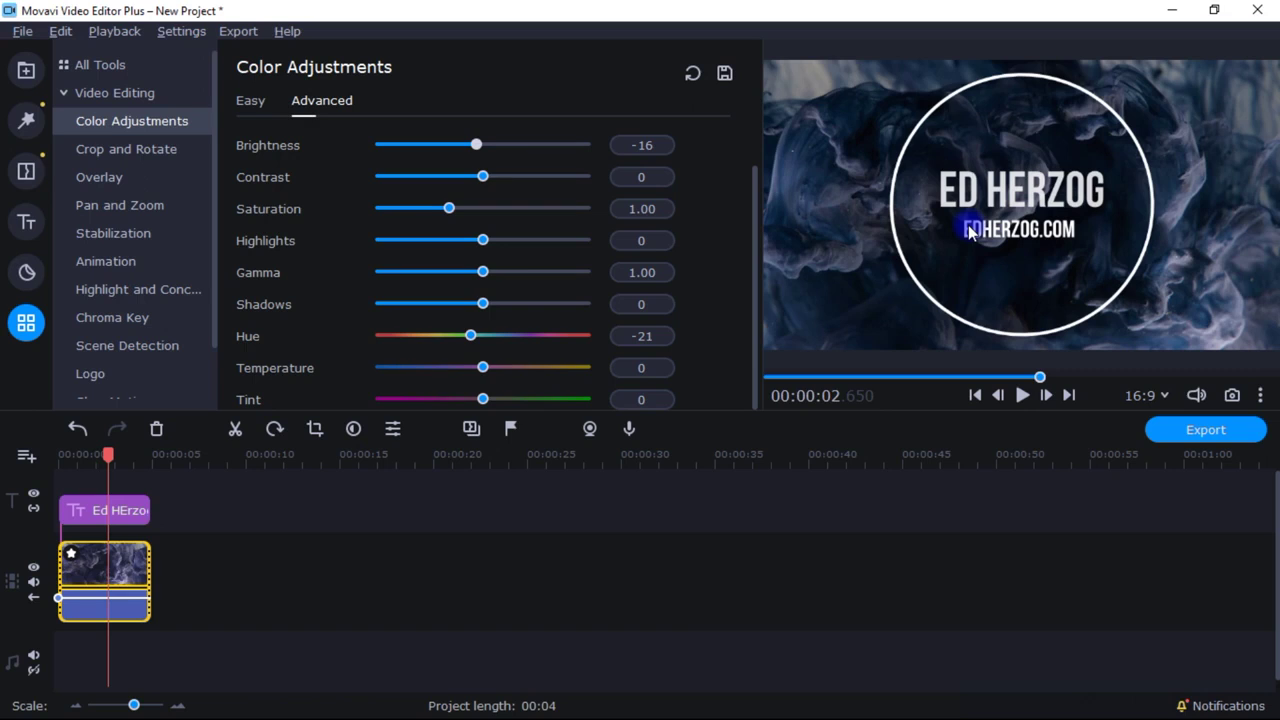
Look through the easy color adjustment presets, then return to the background clip's advanced color settings.
click(252, 103)
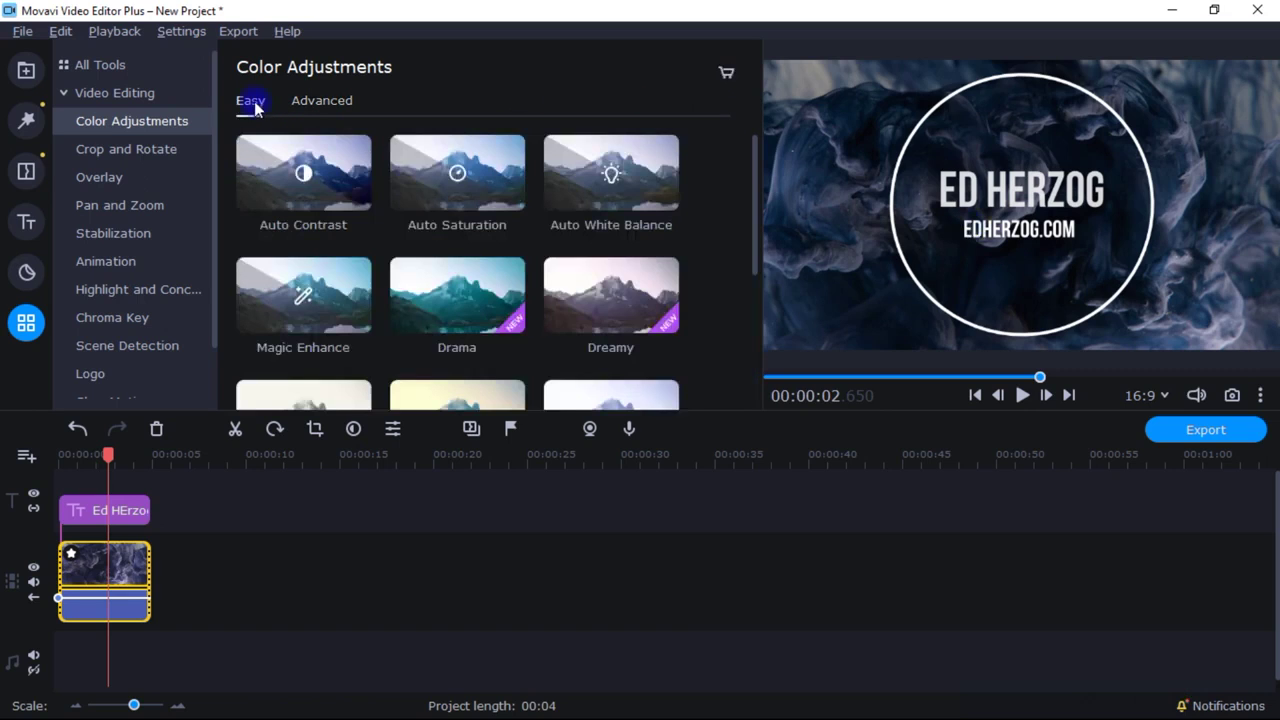
drag(755, 190, 751, 264)
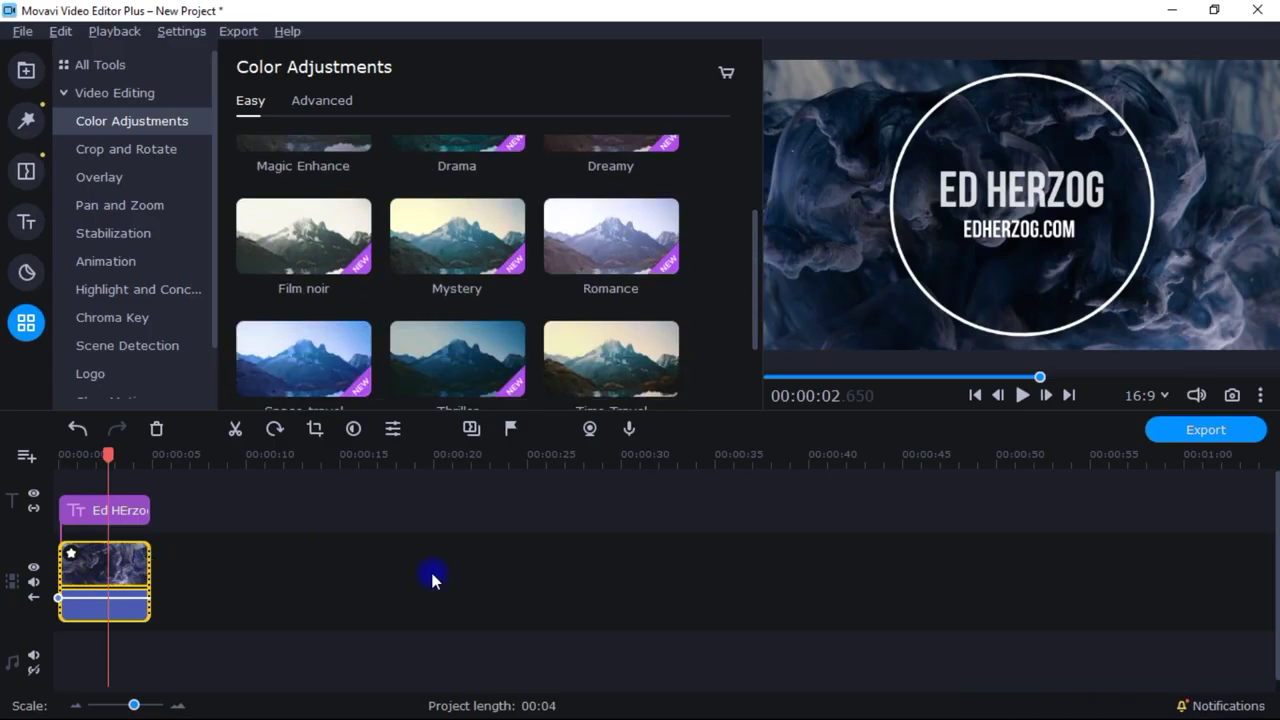
click(310, 100)
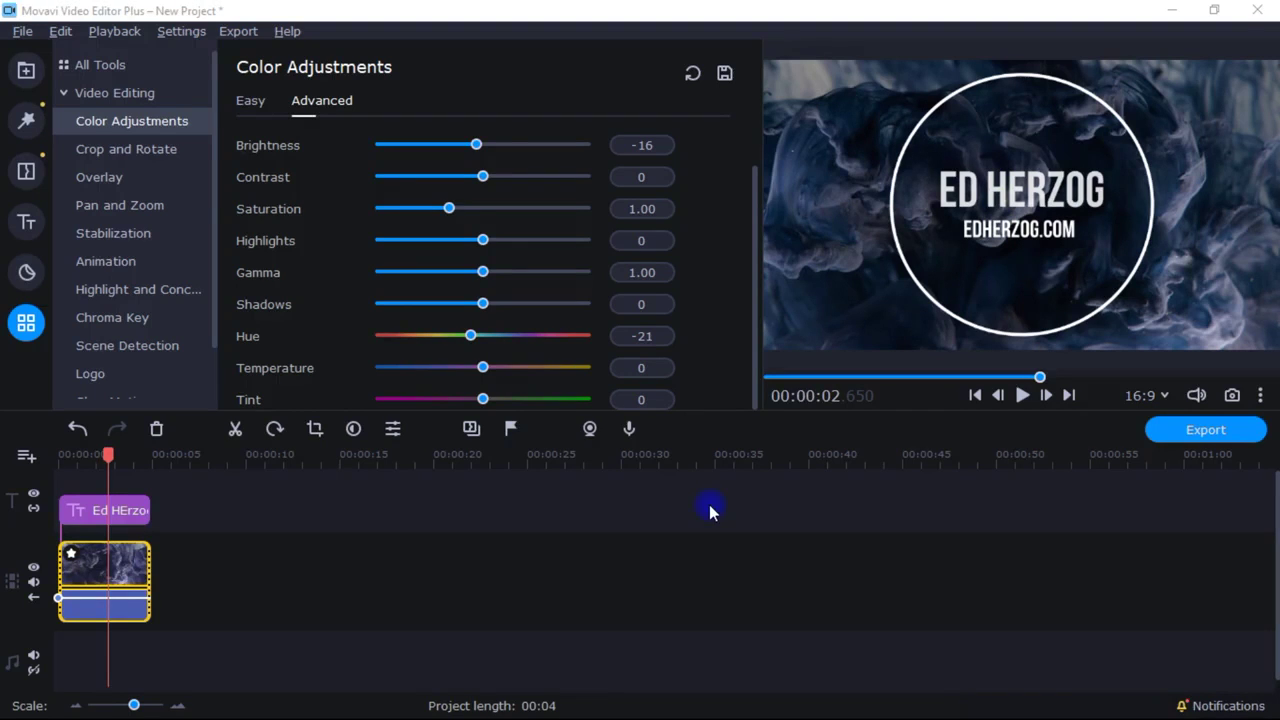
Add the Live the Moment music from the built-in library to the start of the audio track.
click(26, 70)
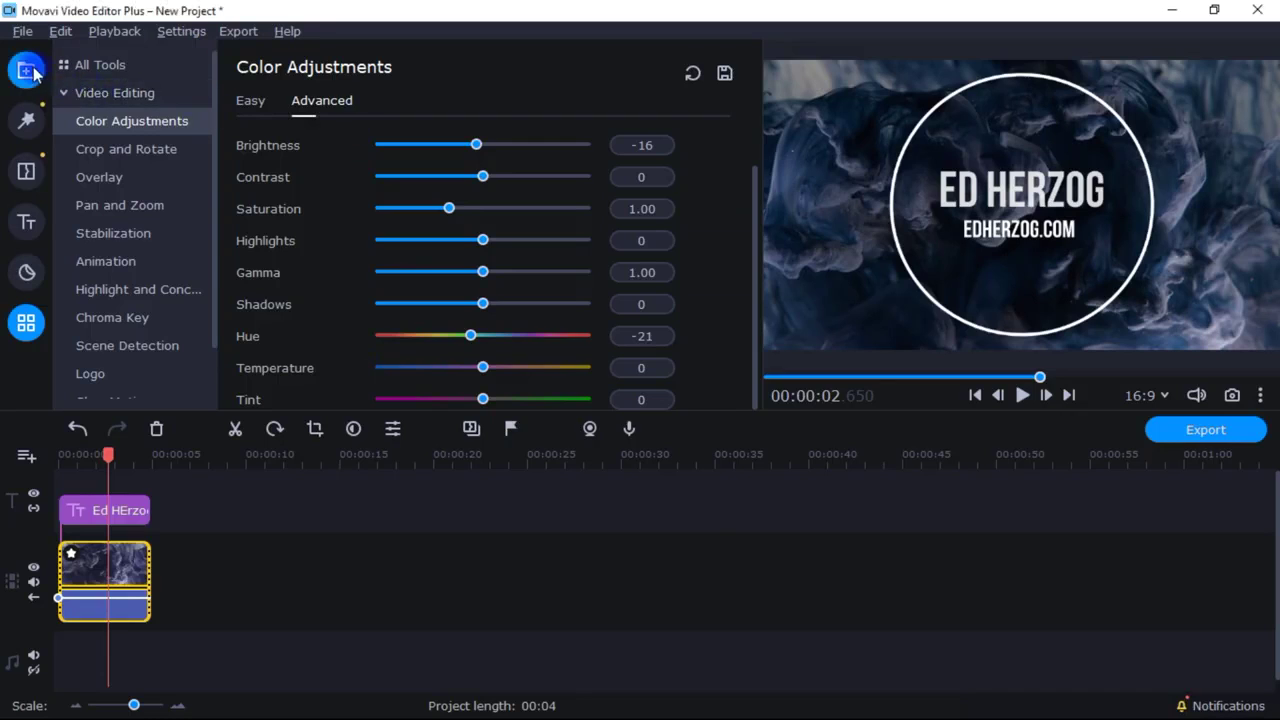
click(80, 149)
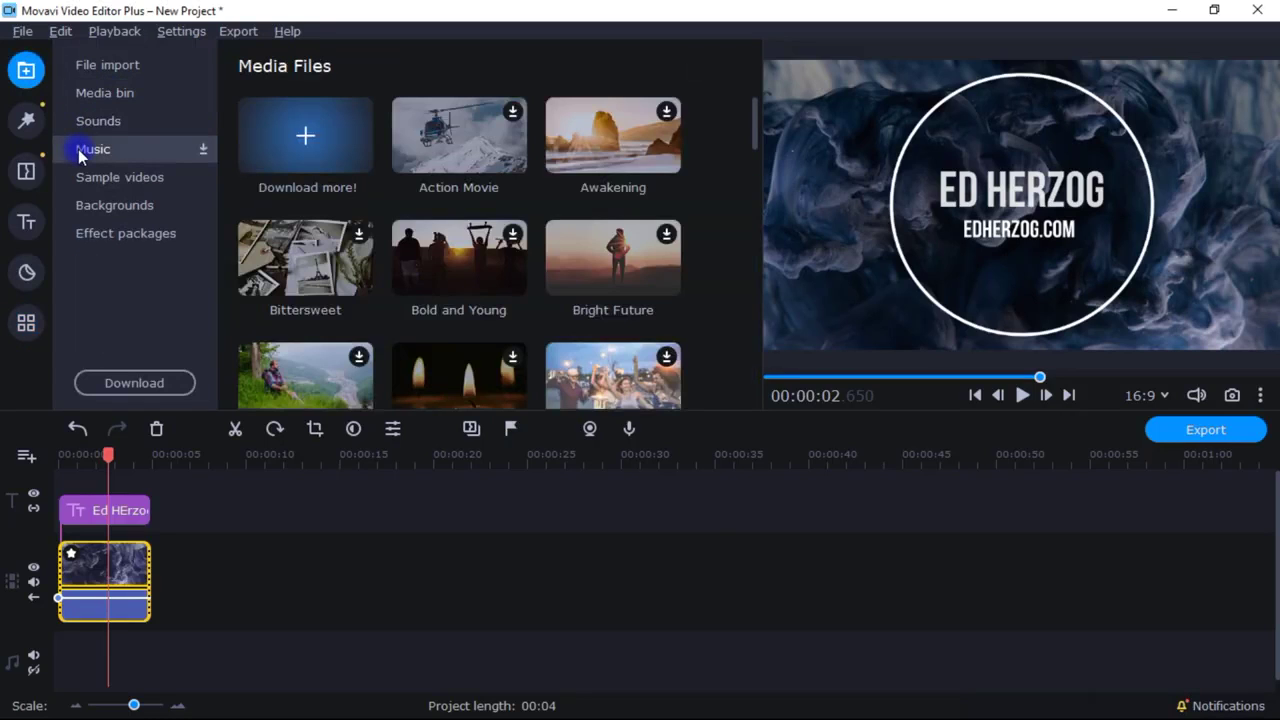
mouse_move(756, 118)
mouse_down()
mouse_move(745, 372)
mouse_move(754, 112)
mouse_up()
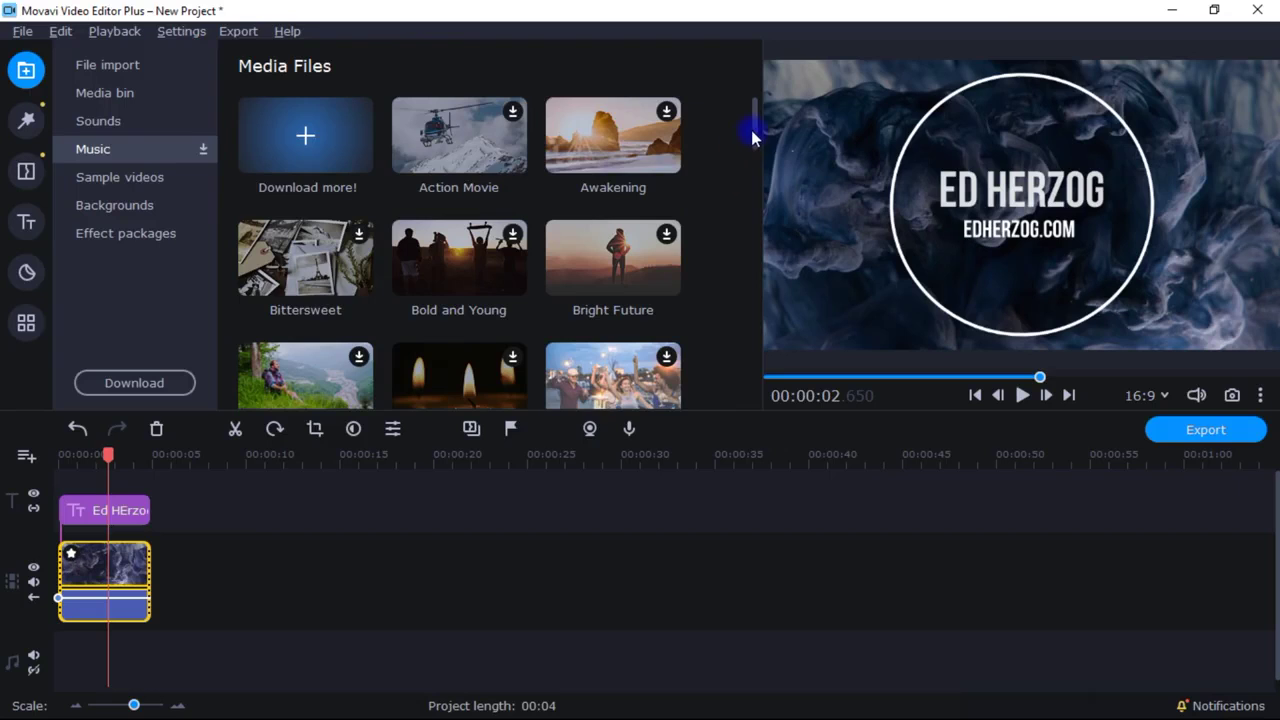
drag(752, 148, 749, 277)
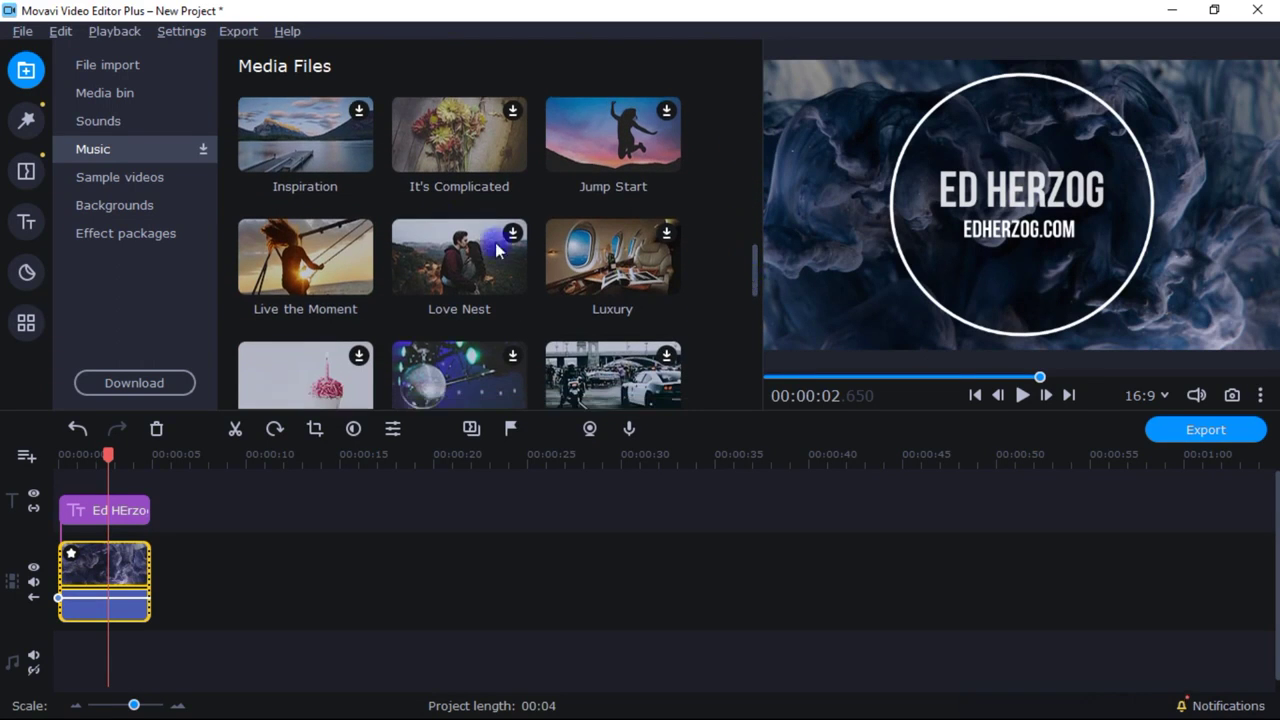
drag(320, 255, 52, 632)
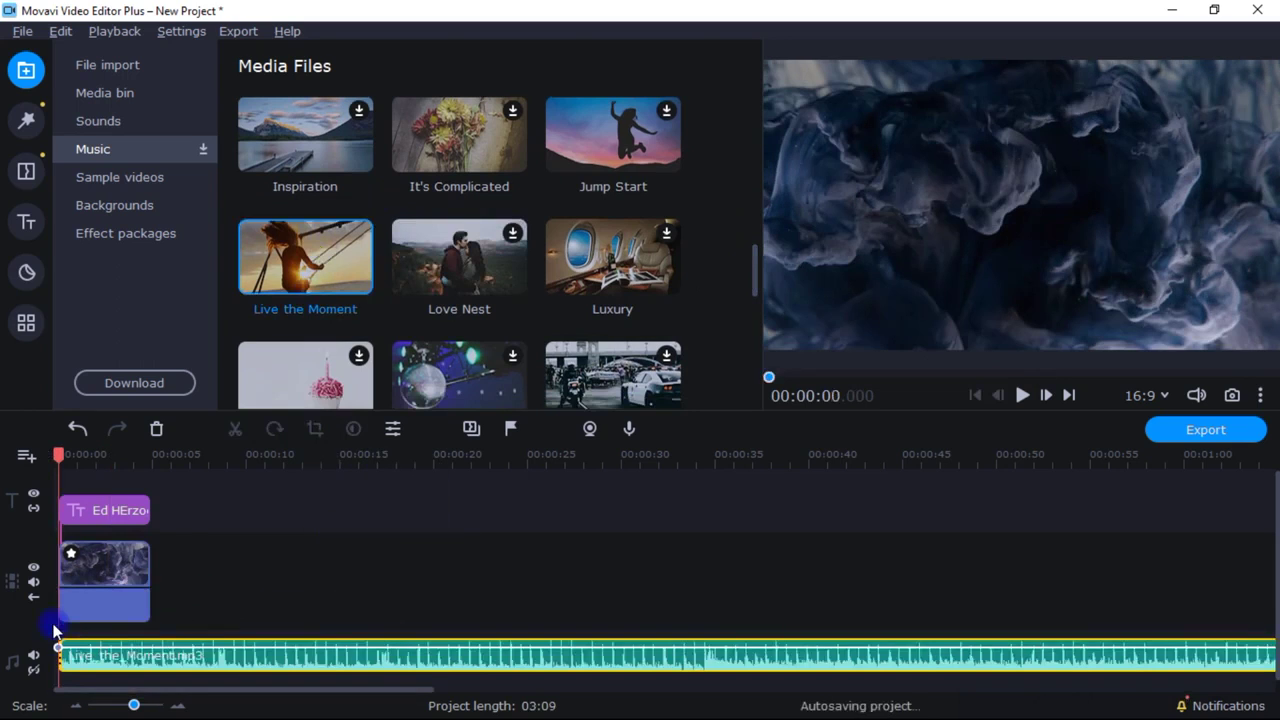
Split the music where the background clip ends, at 00:00:04.900, and delete the excess part.
click(150, 573)
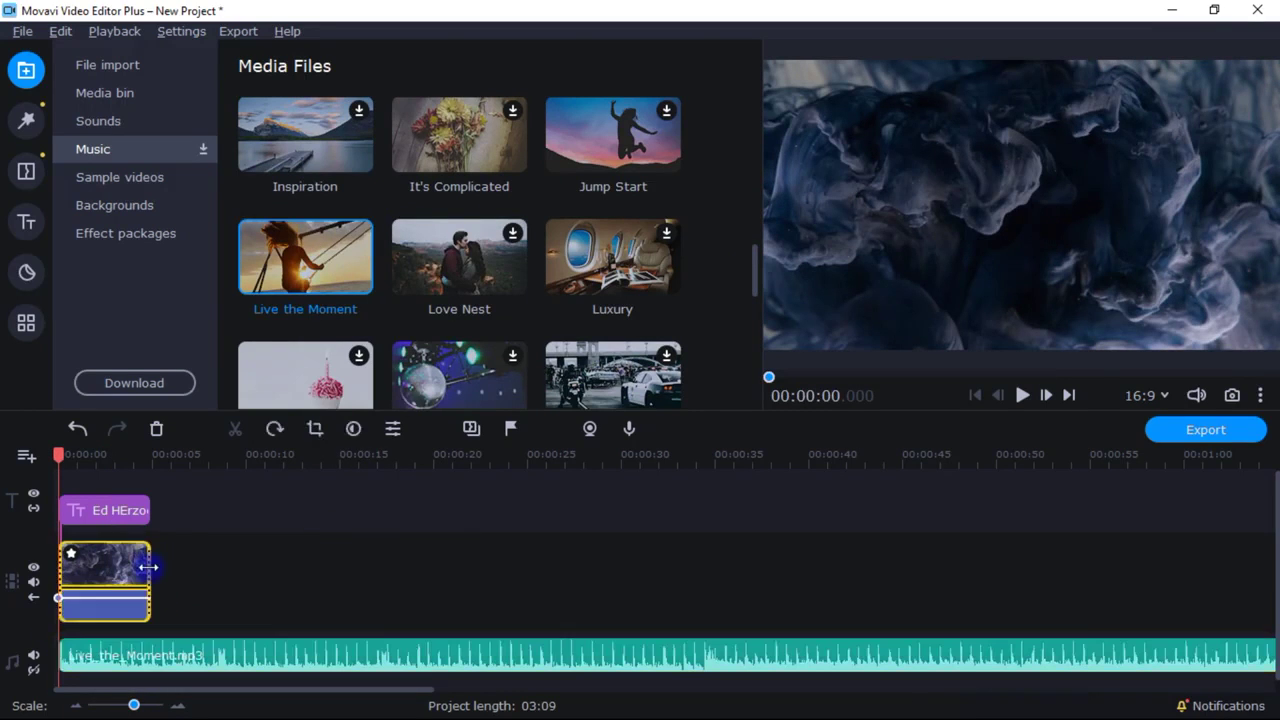
click(151, 648)
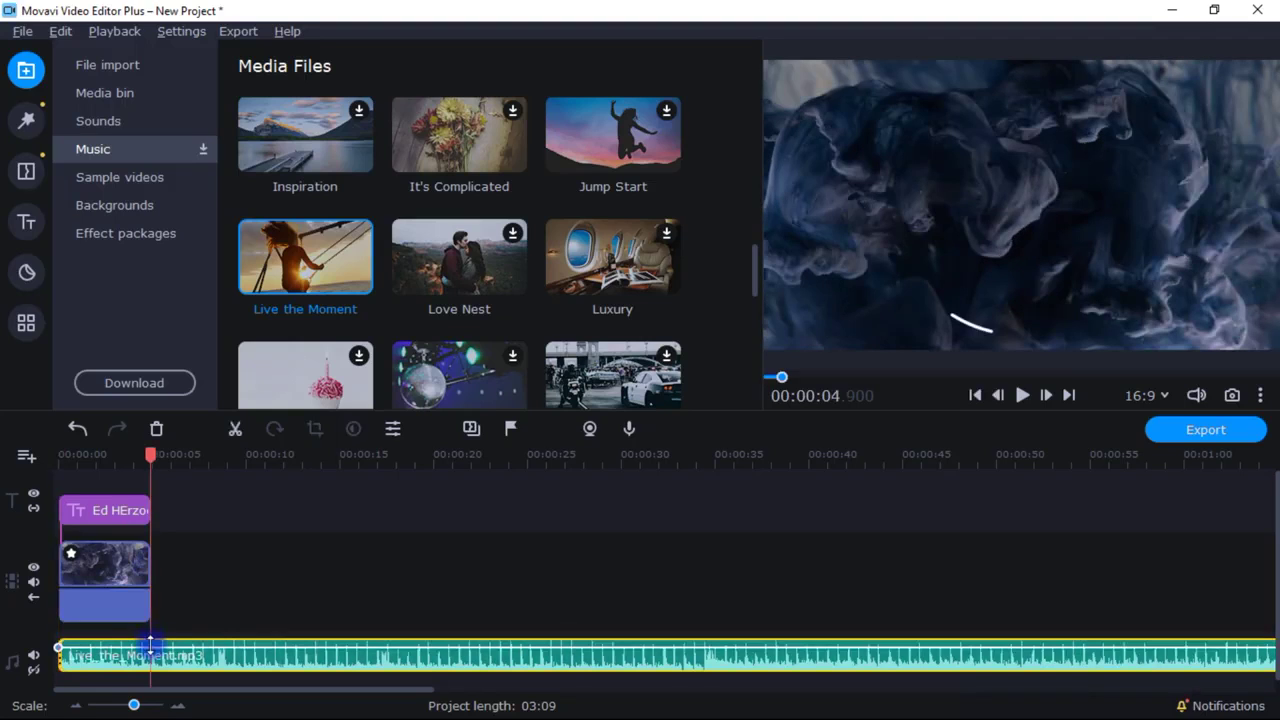
right_click(153, 660)
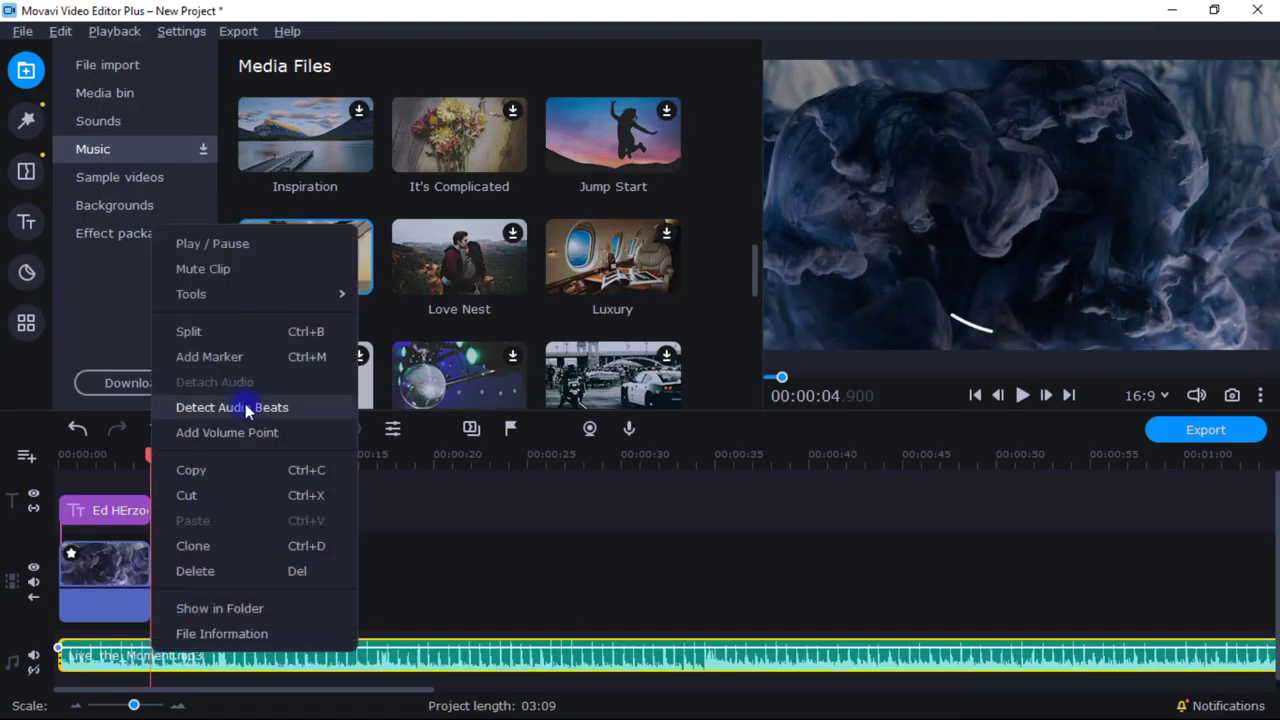
click(277, 330)
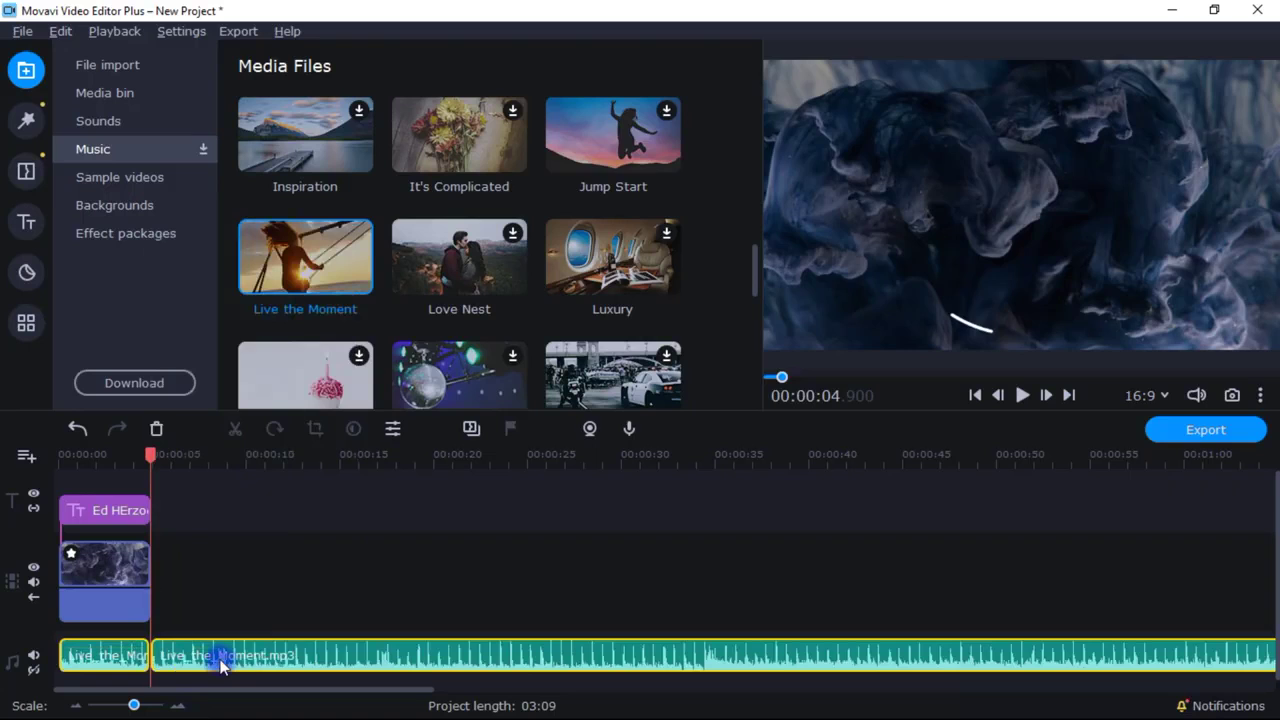
click(221, 660)
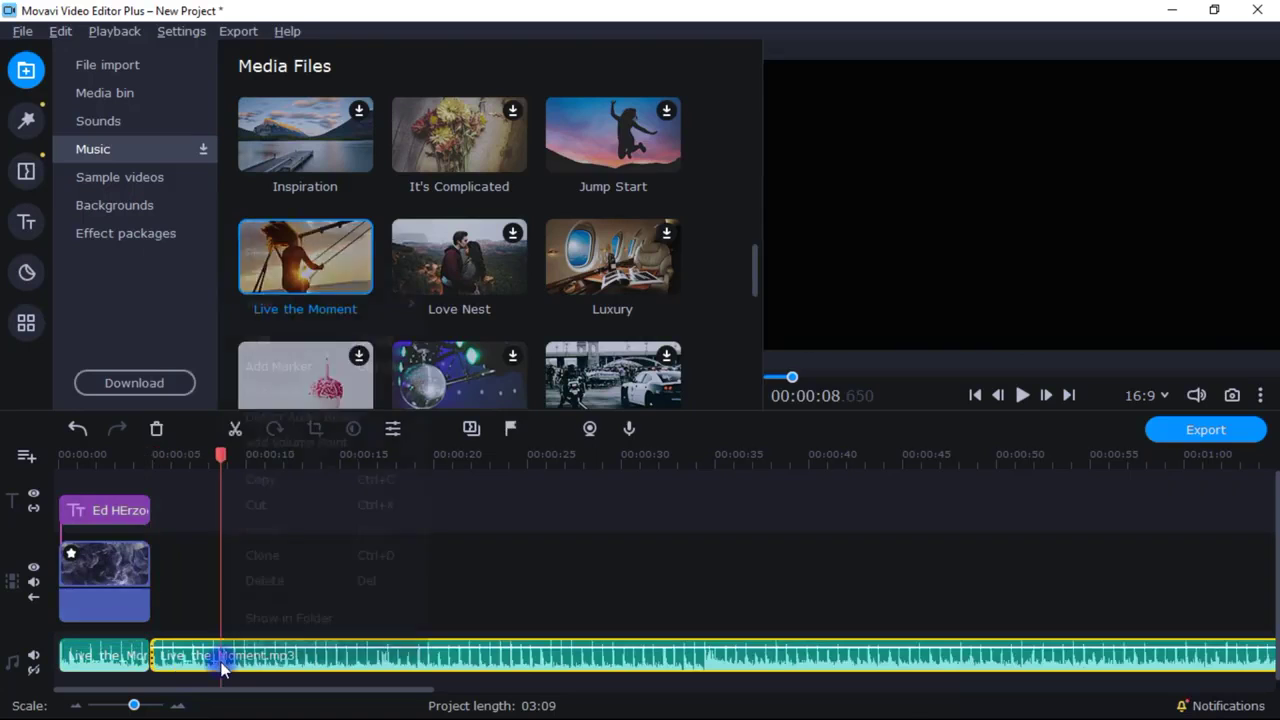
click(275, 582)
Set the music clip's volume to 75% with a 0.50-second fade in and fade out, and play the intro from the start.
double_click(120, 656)
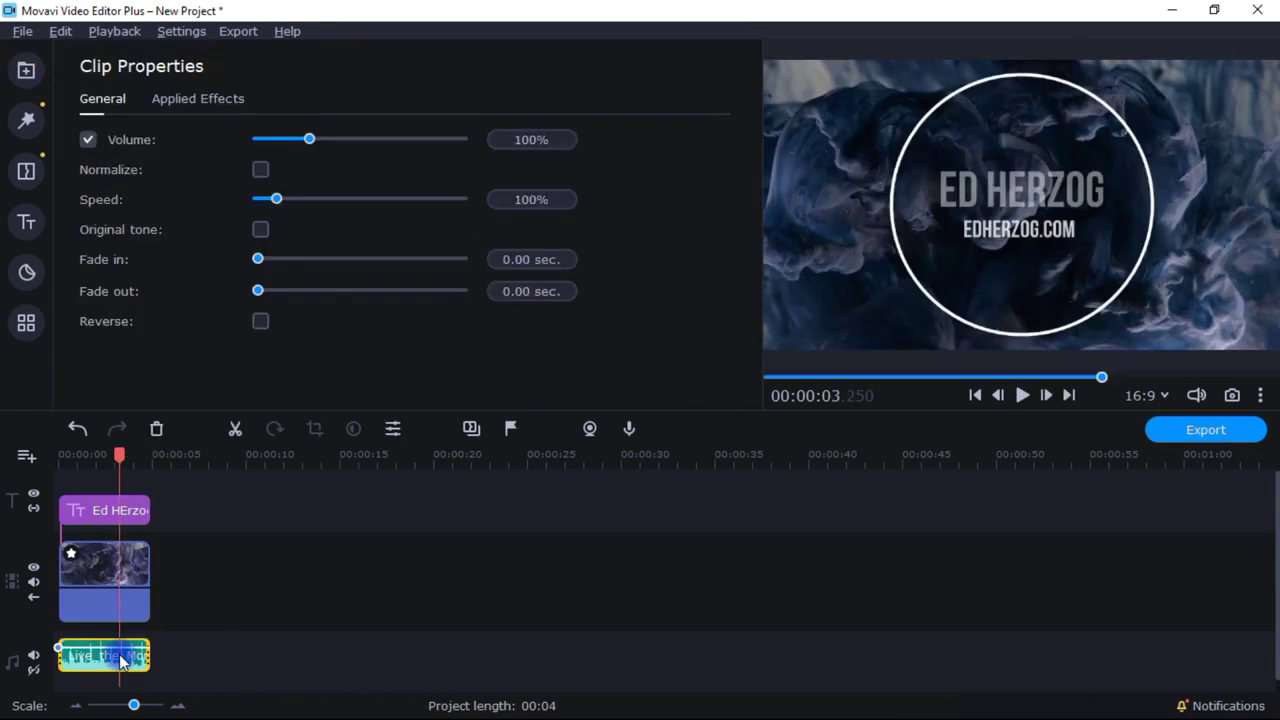
click(538, 140)
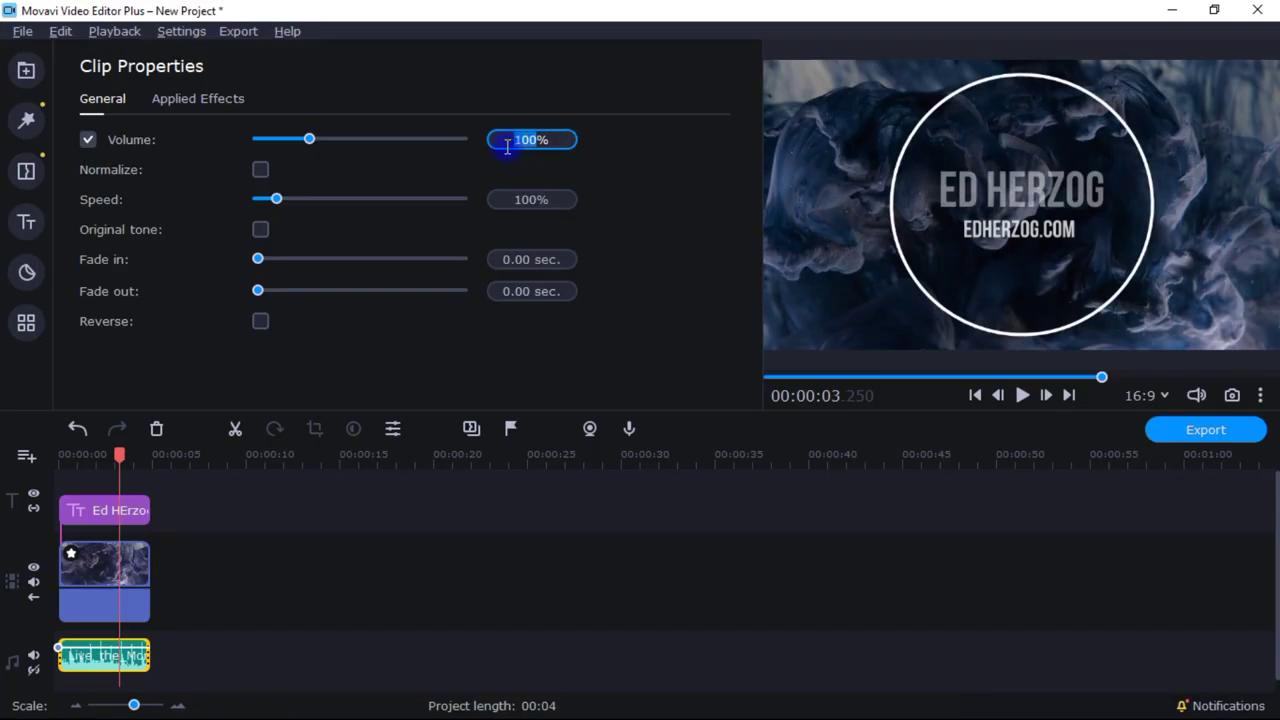
text(75)
click(254, 260)
drag(254, 262, 267, 293)
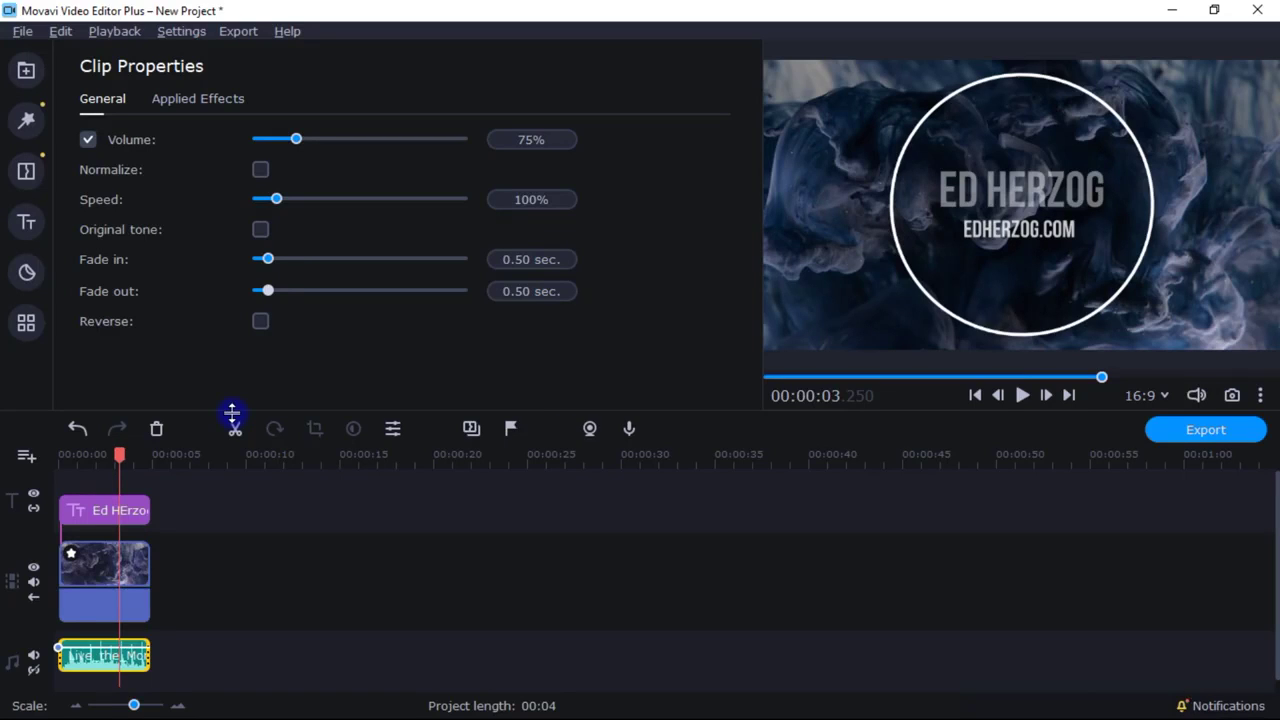
drag(119, 455, 25, 455)
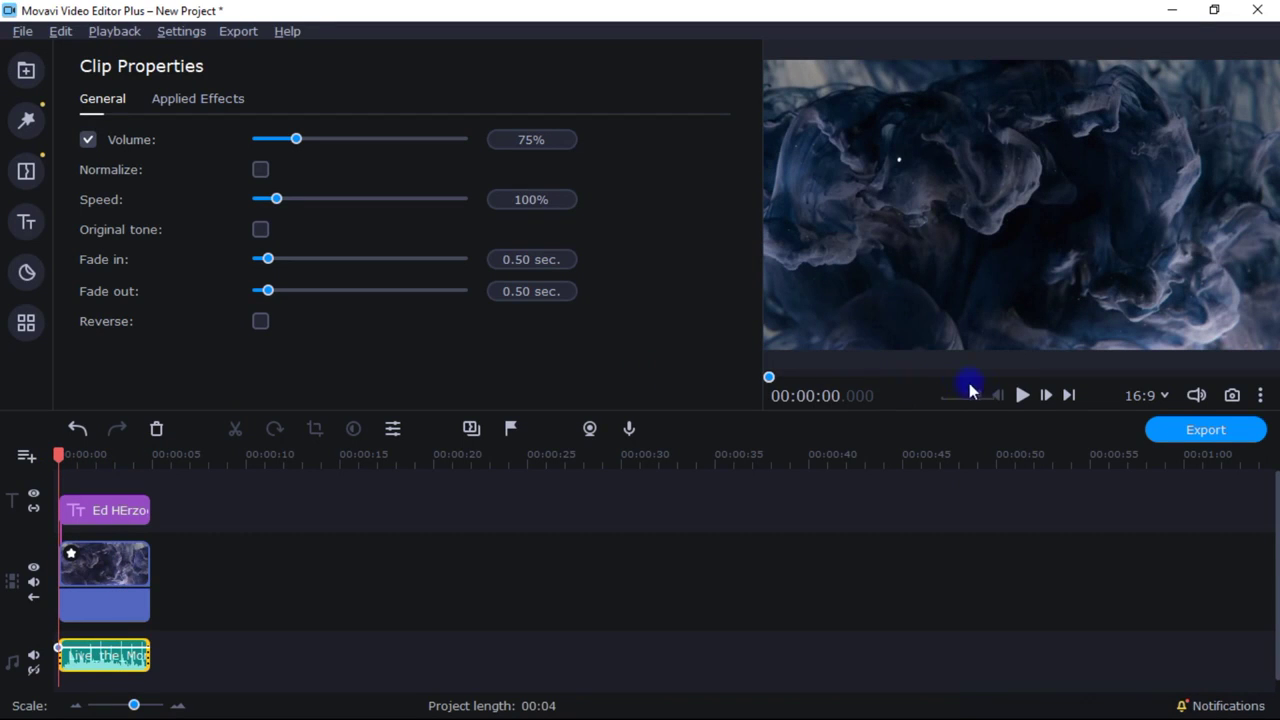
click(1020, 396)
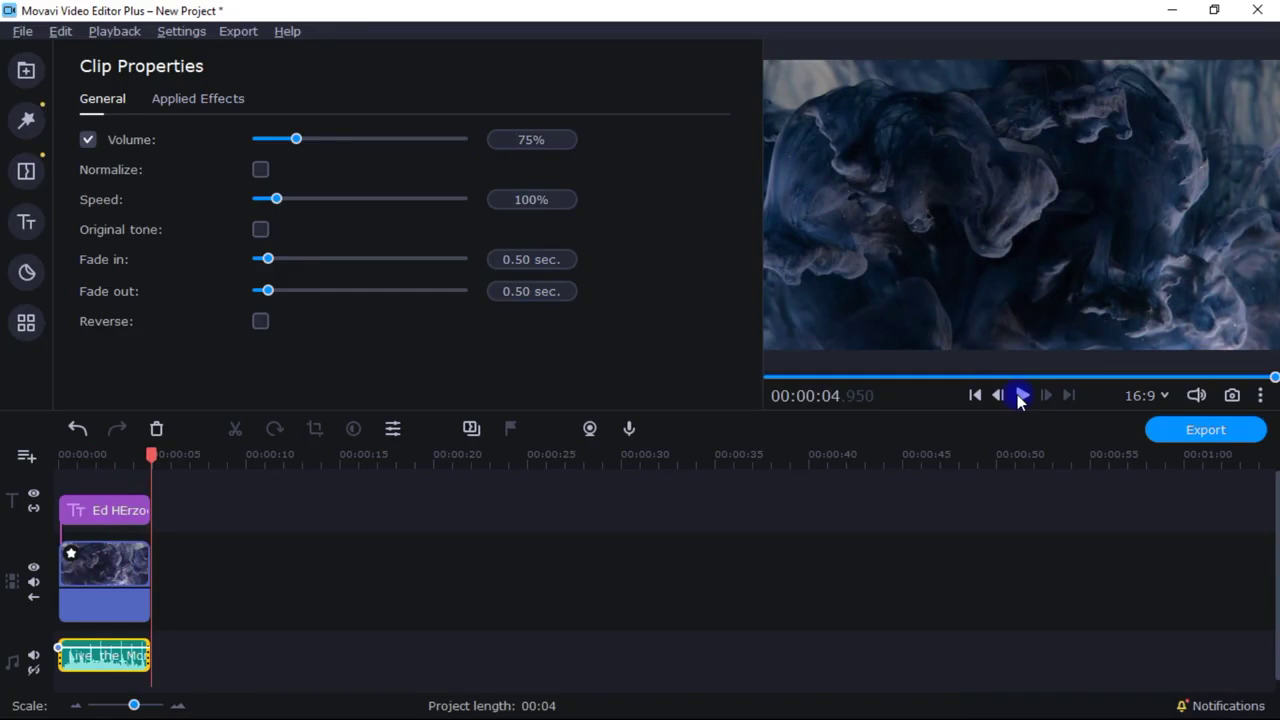
Apply the Rightward animation near the end of the title clip and play the intro to preview it.
key(ctrl+z)
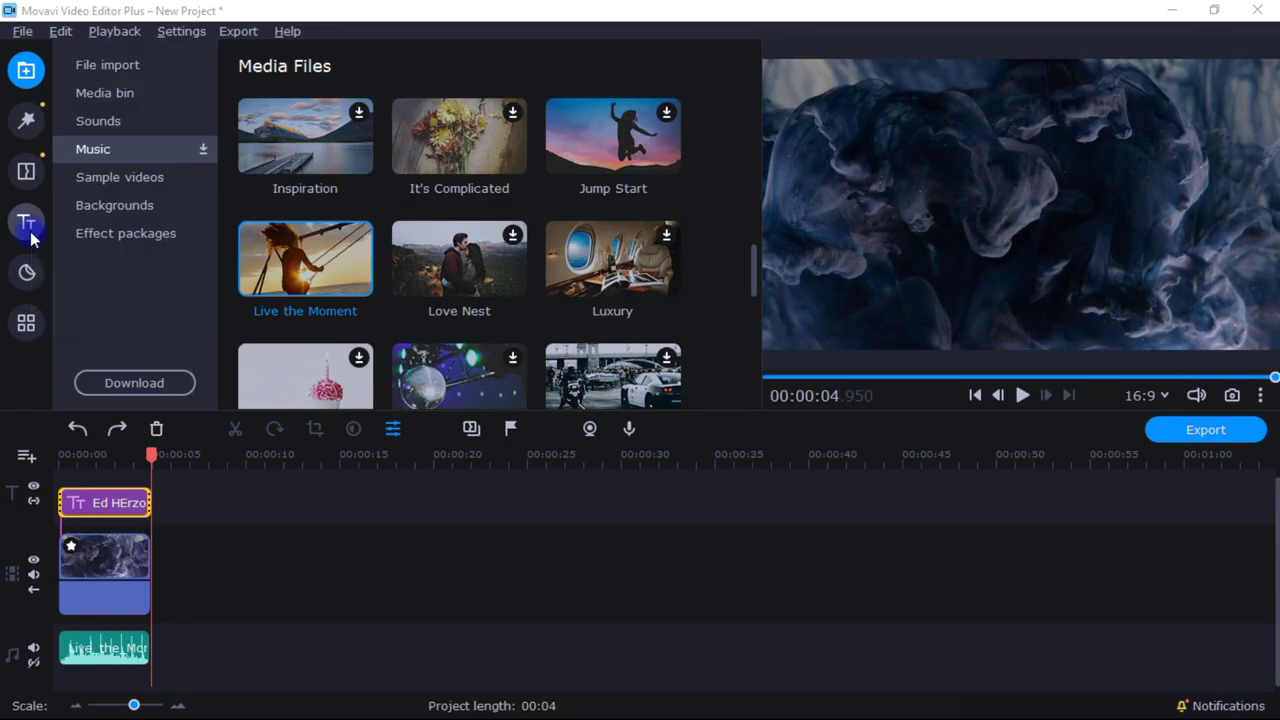
click(26, 322)
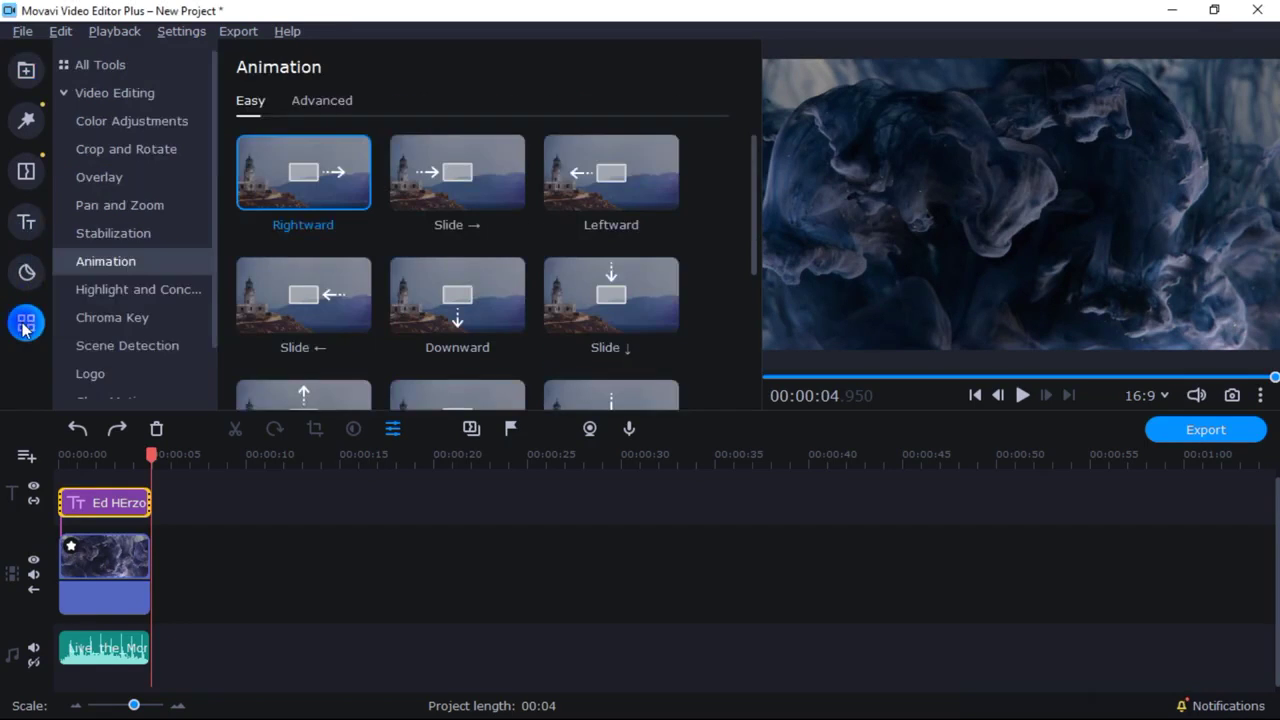
drag(318, 195, 136, 500)
click(130, 453)
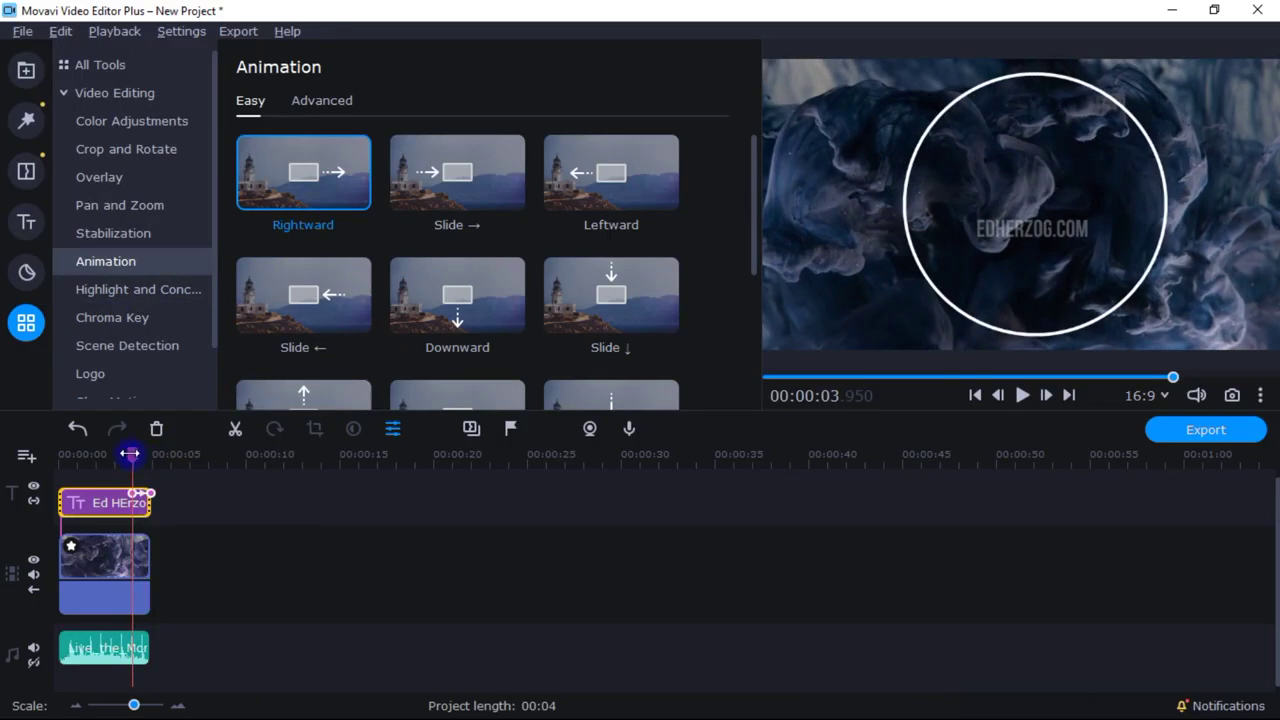
drag(130, 453, 58, 453)
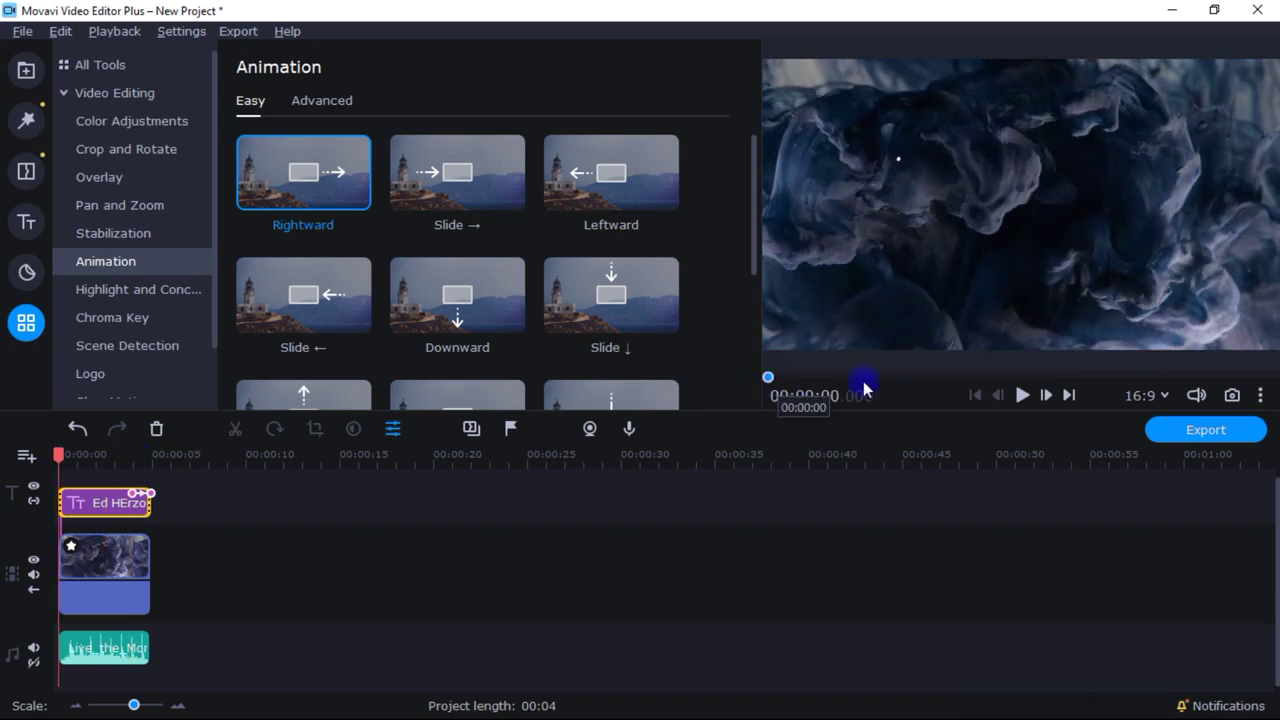
click(1022, 397)
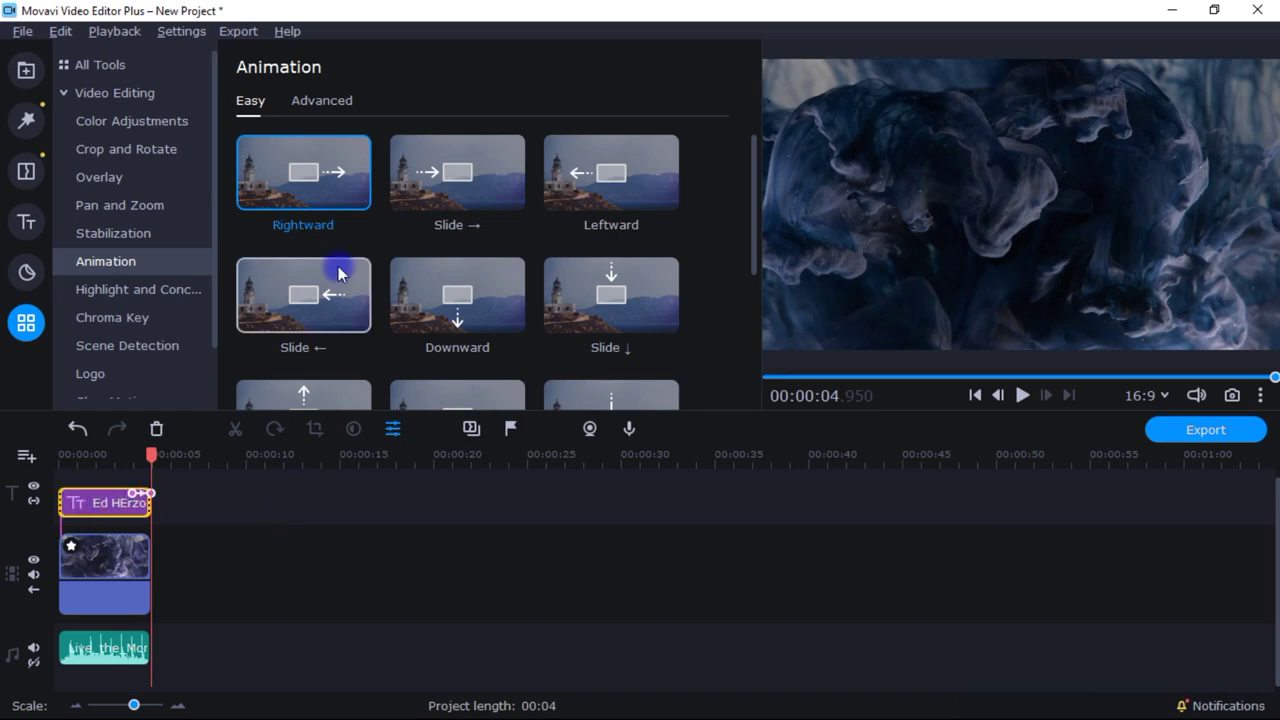
drag(755, 209, 749, 347)
drag(752, 306, 745, 230)
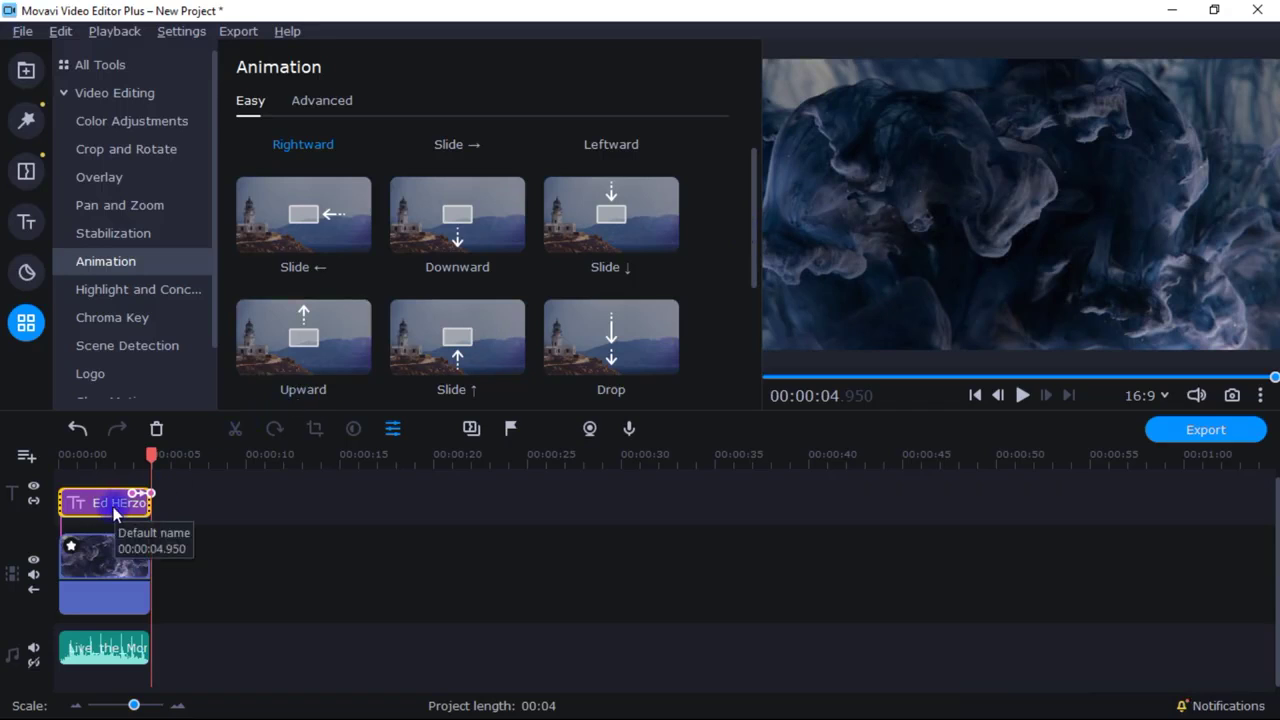
Apply the Top to bottom pan and zoom effect to the background clip and play the intro from the start.
click(125, 565)
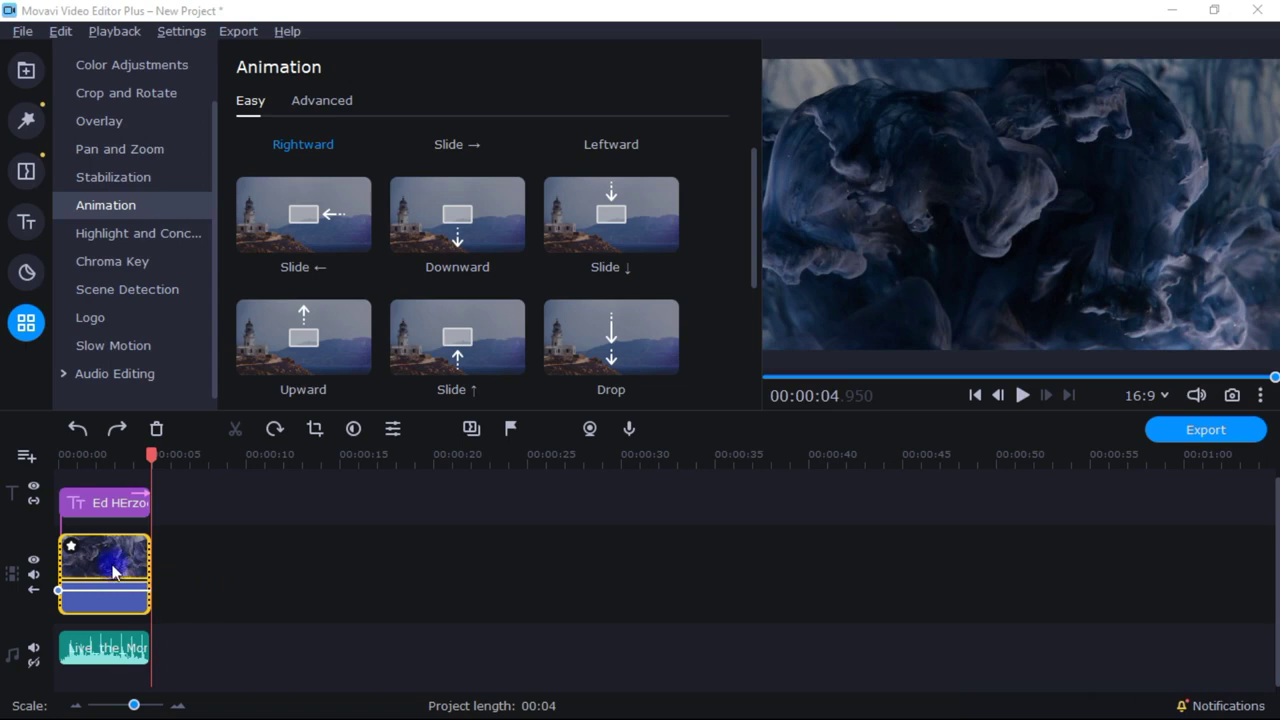
click(122, 156)
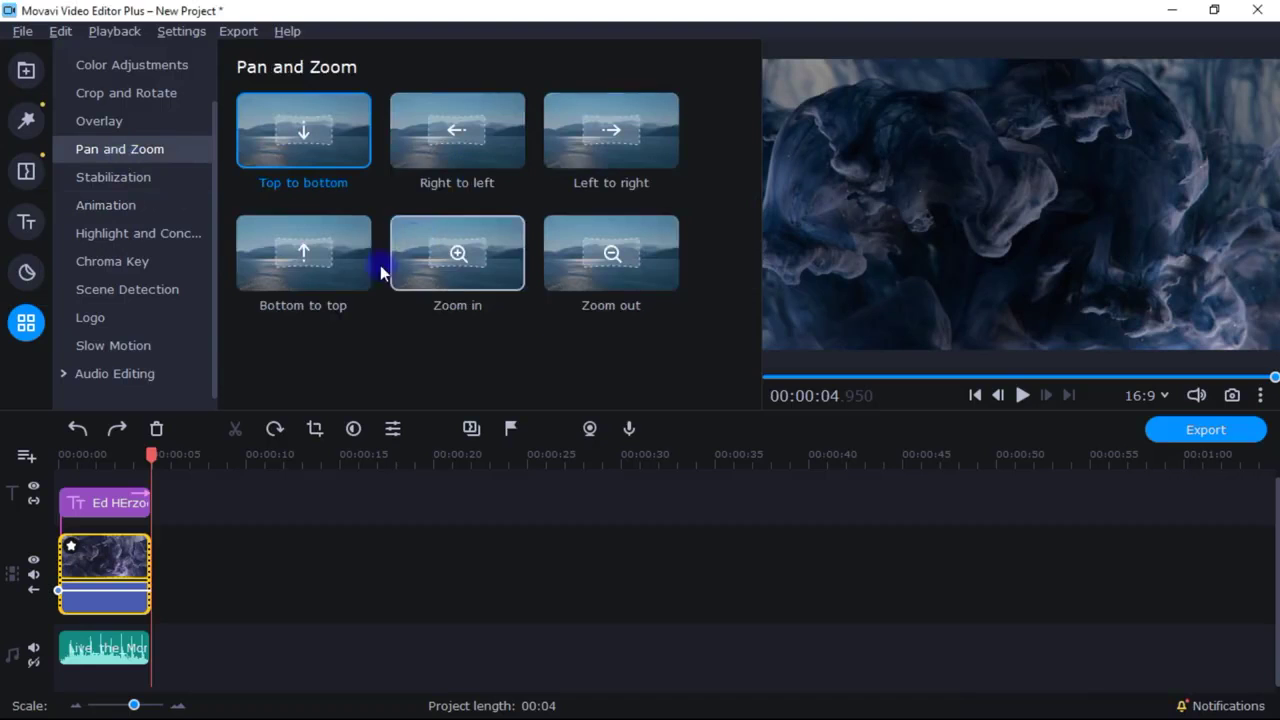
drag(272, 137, 82, 542)
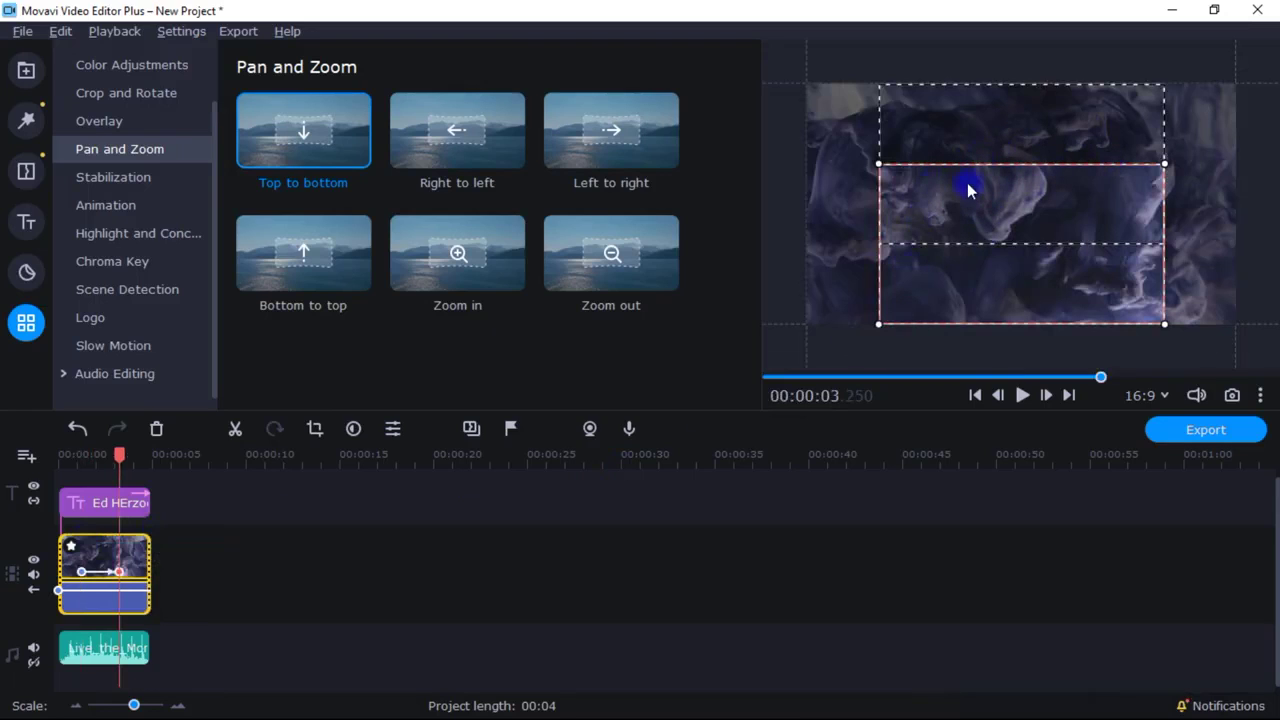
click(121, 456)
drag(121, 456, 58, 470)
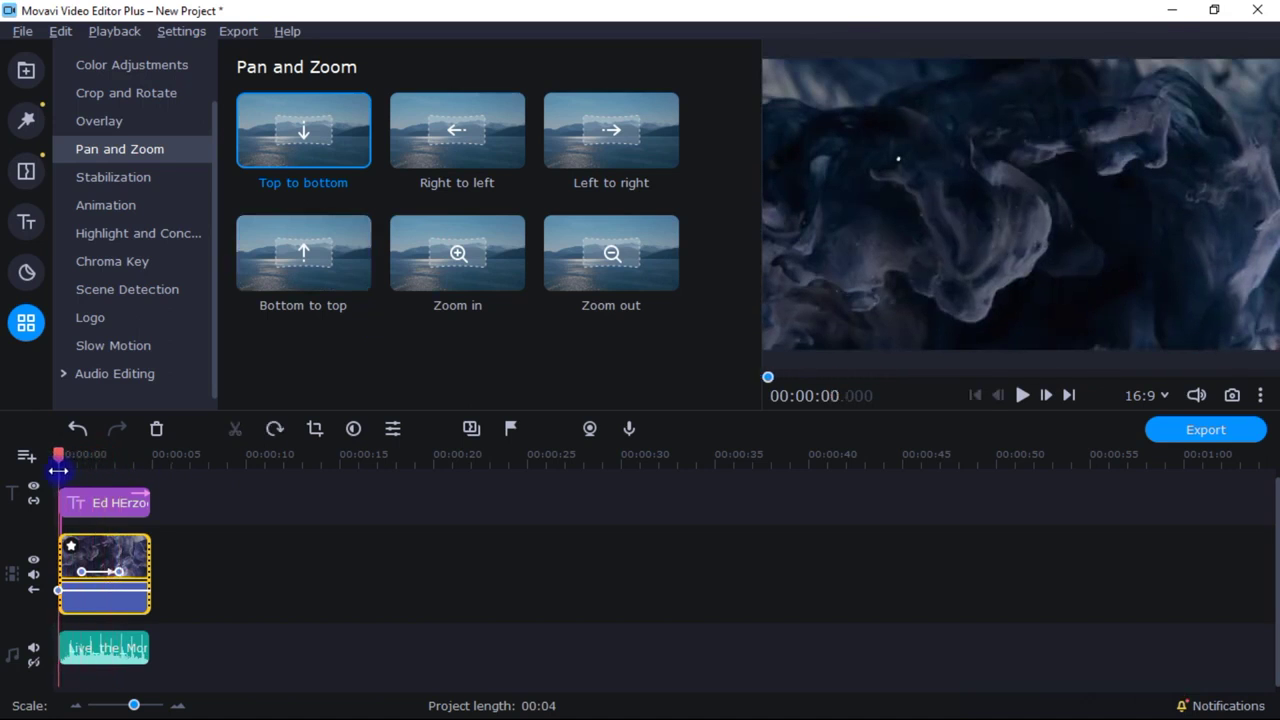
click(1022, 399)
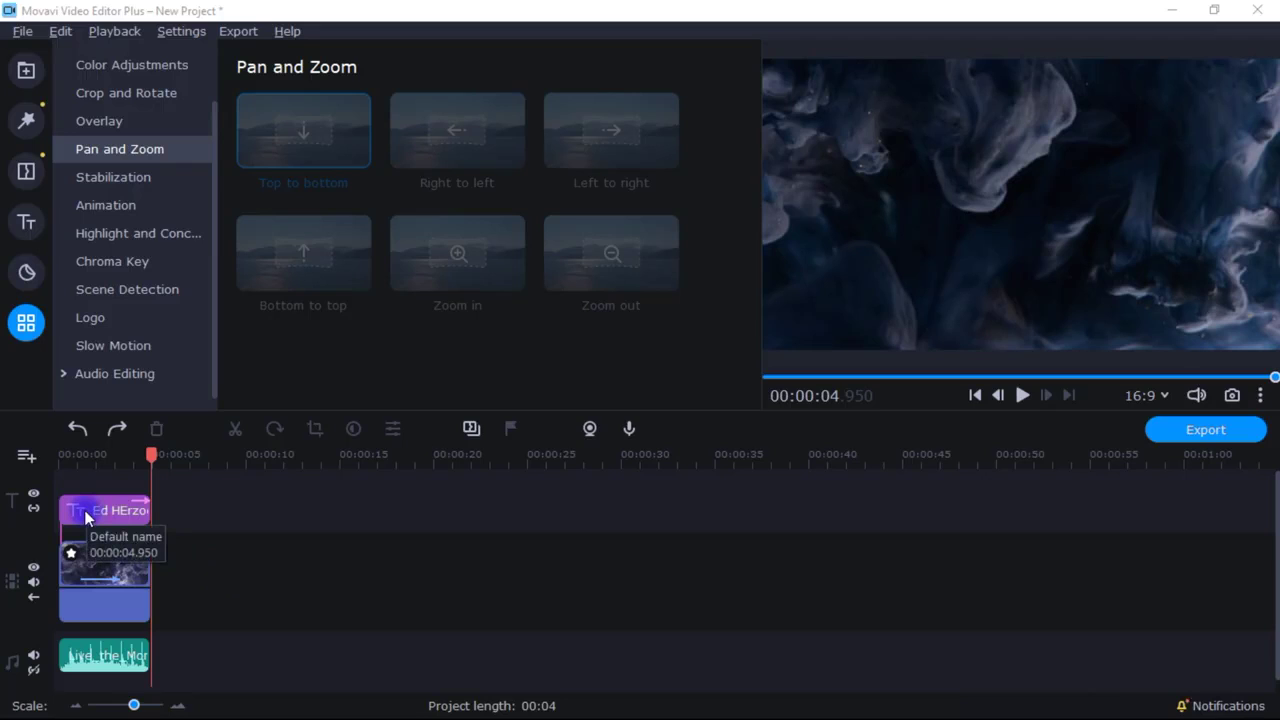
Add the Logo 500x500 px image from the Downloads folder as a logo for the entire video.
click(90, 328)
click(267, 156)
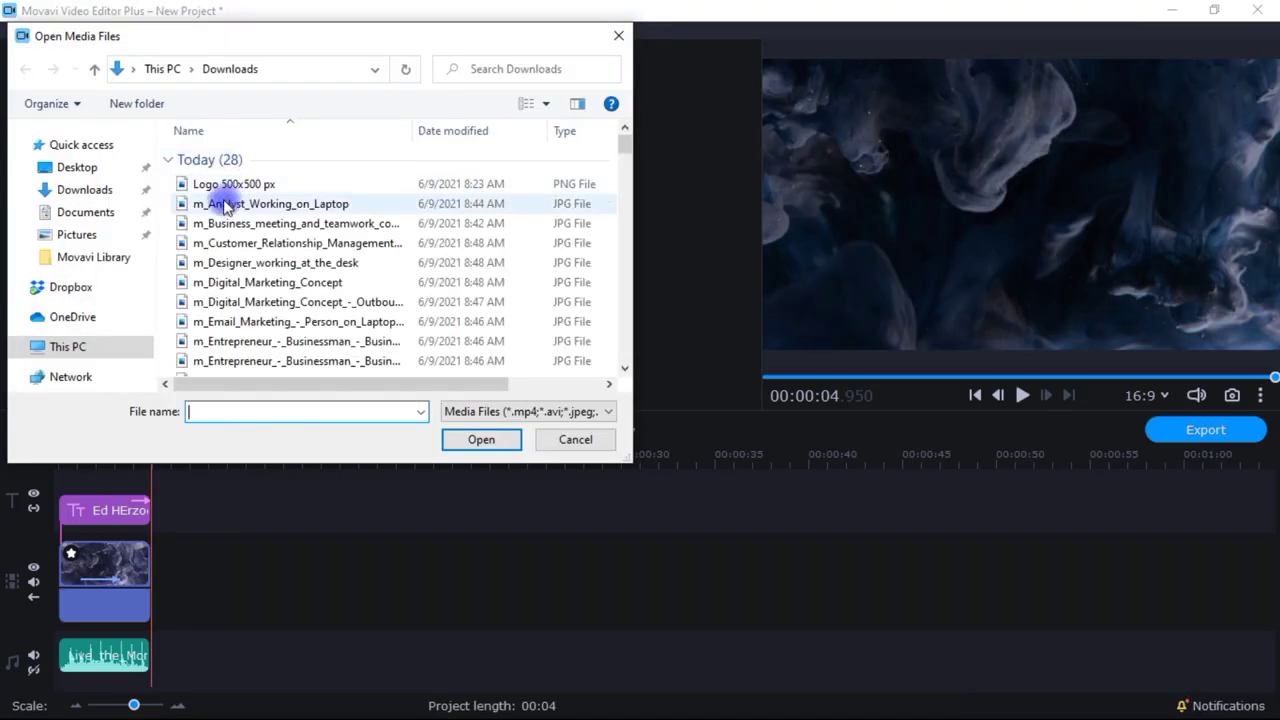
click(222, 187)
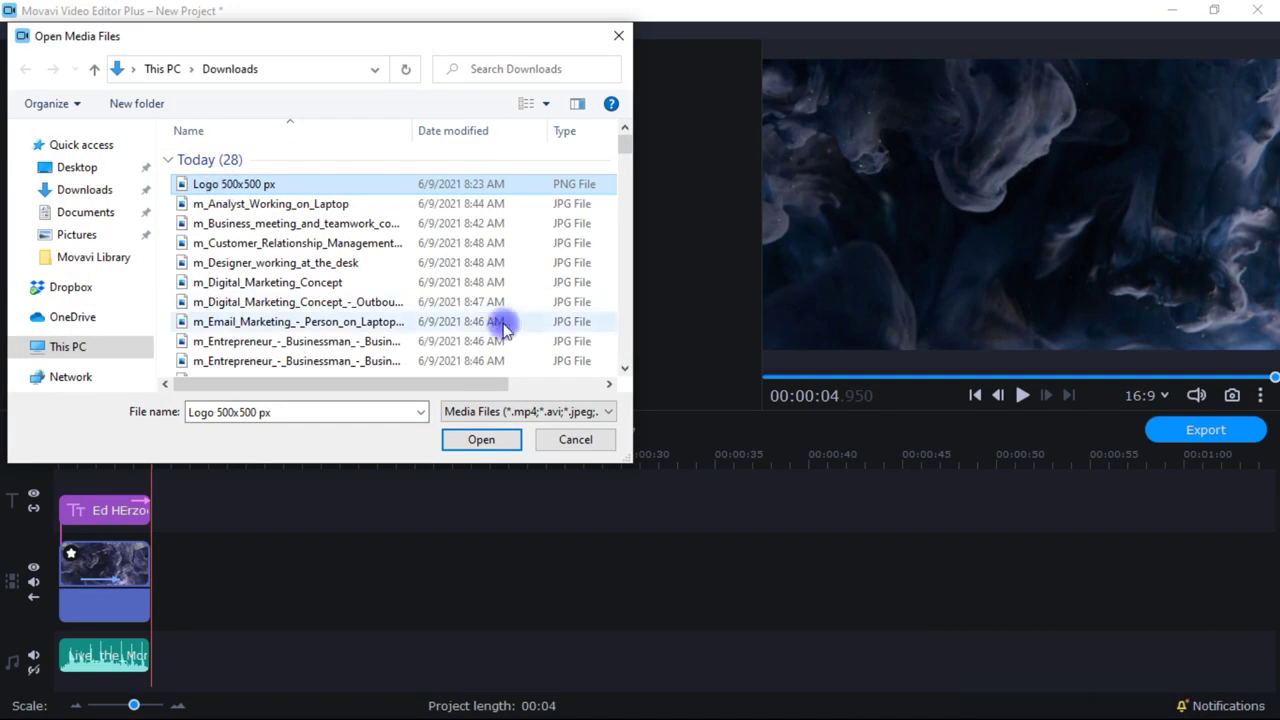
click(467, 439)
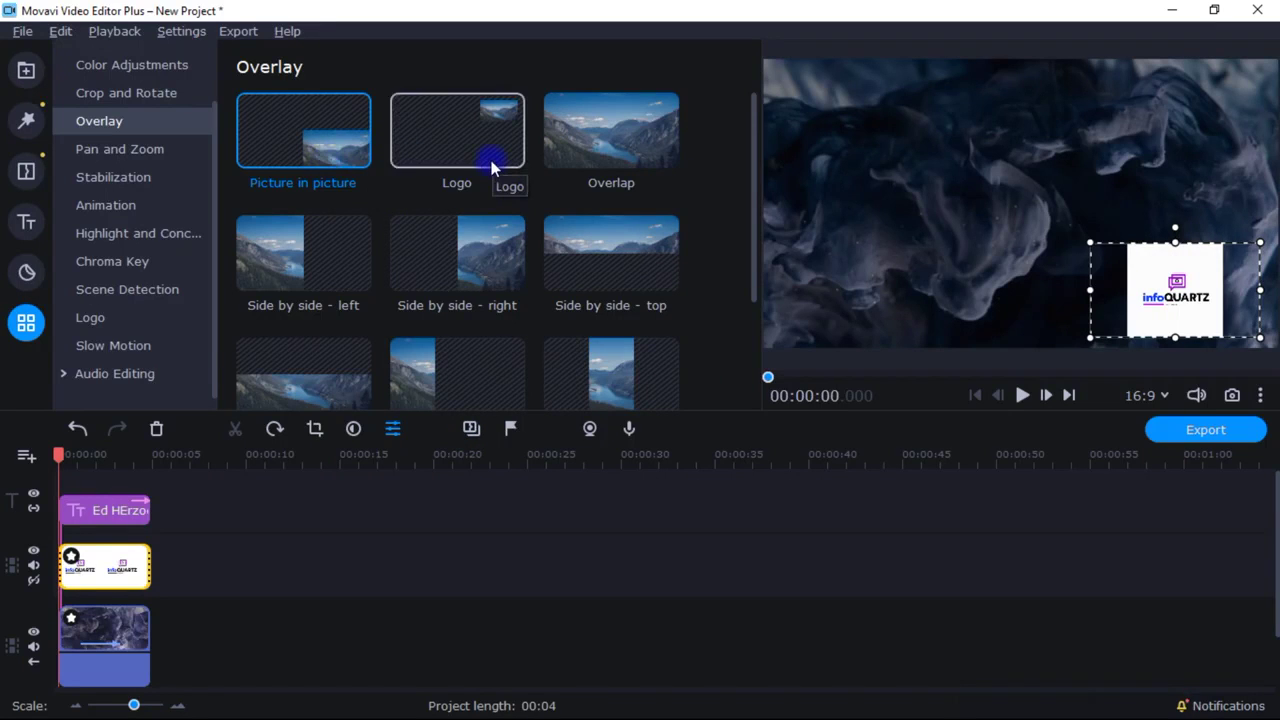
Shrink the logo slightly, move it to the upper-left corner of the video frame and play the intro.
drag(1140, 269, 942, 272)
drag(1030, 295, 826, 87)
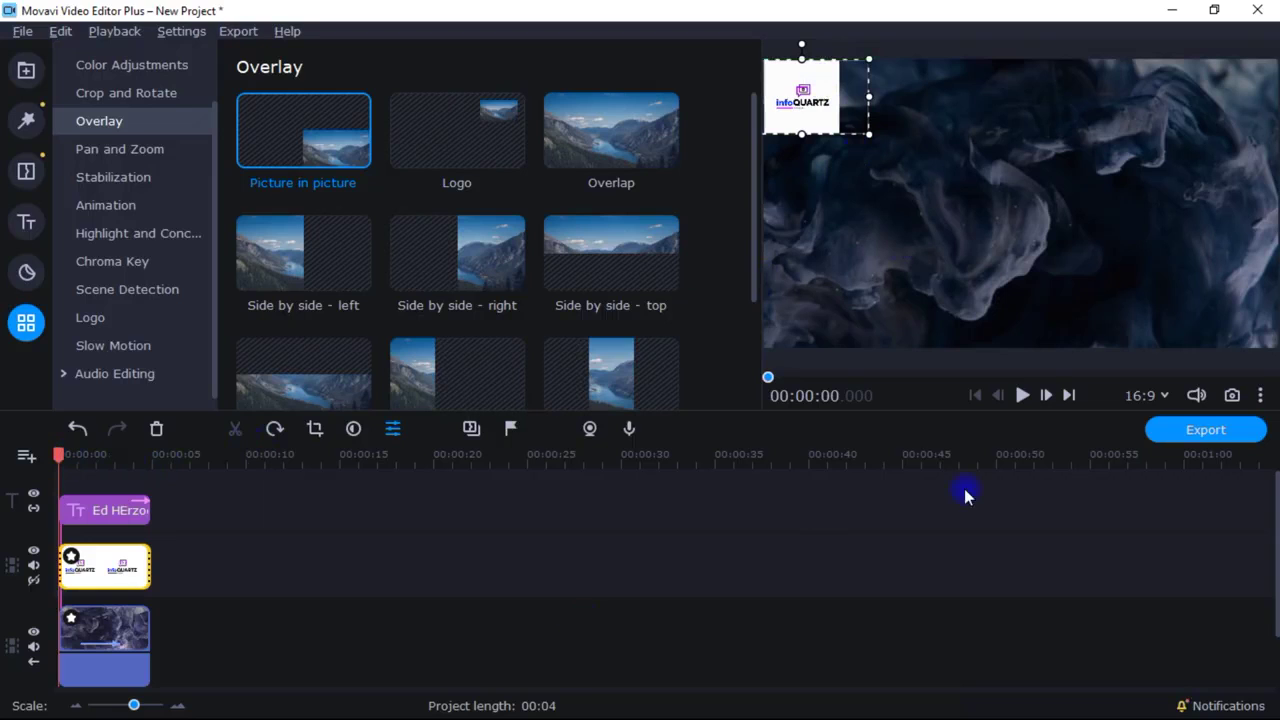
click(1022, 396)
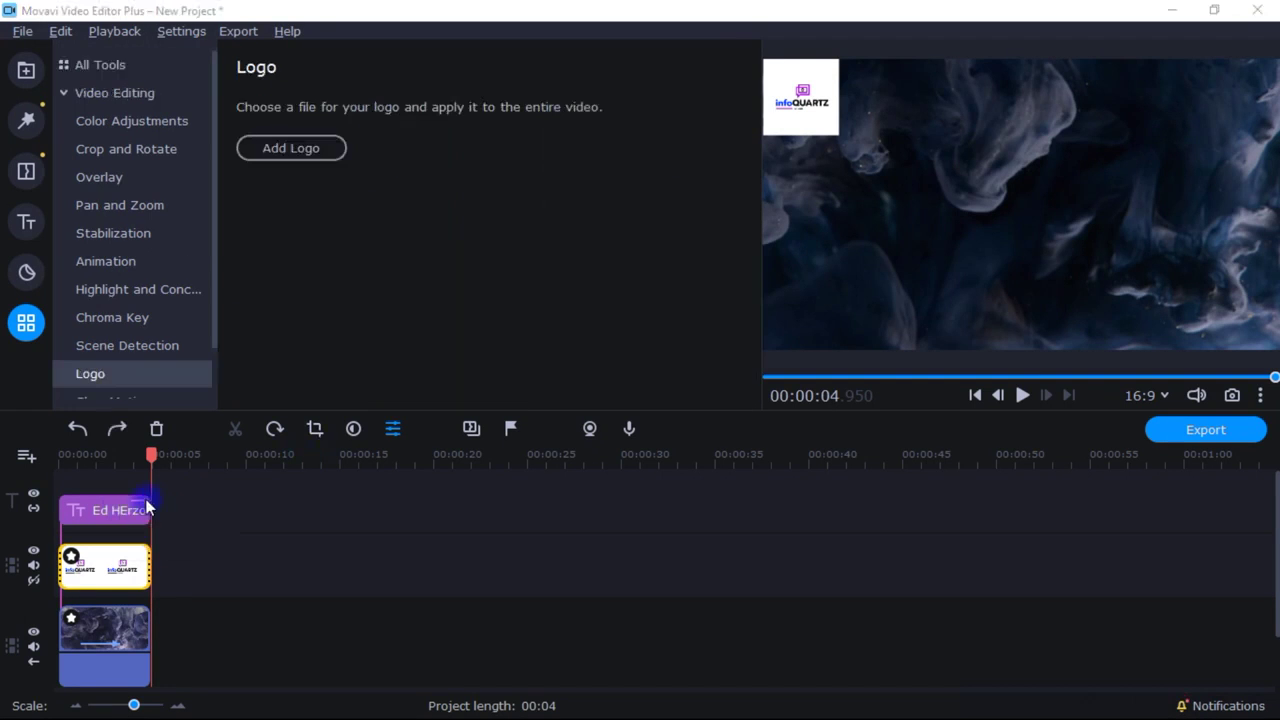
Delete the title clip and the logo clip from the timeline.
click(120, 513)
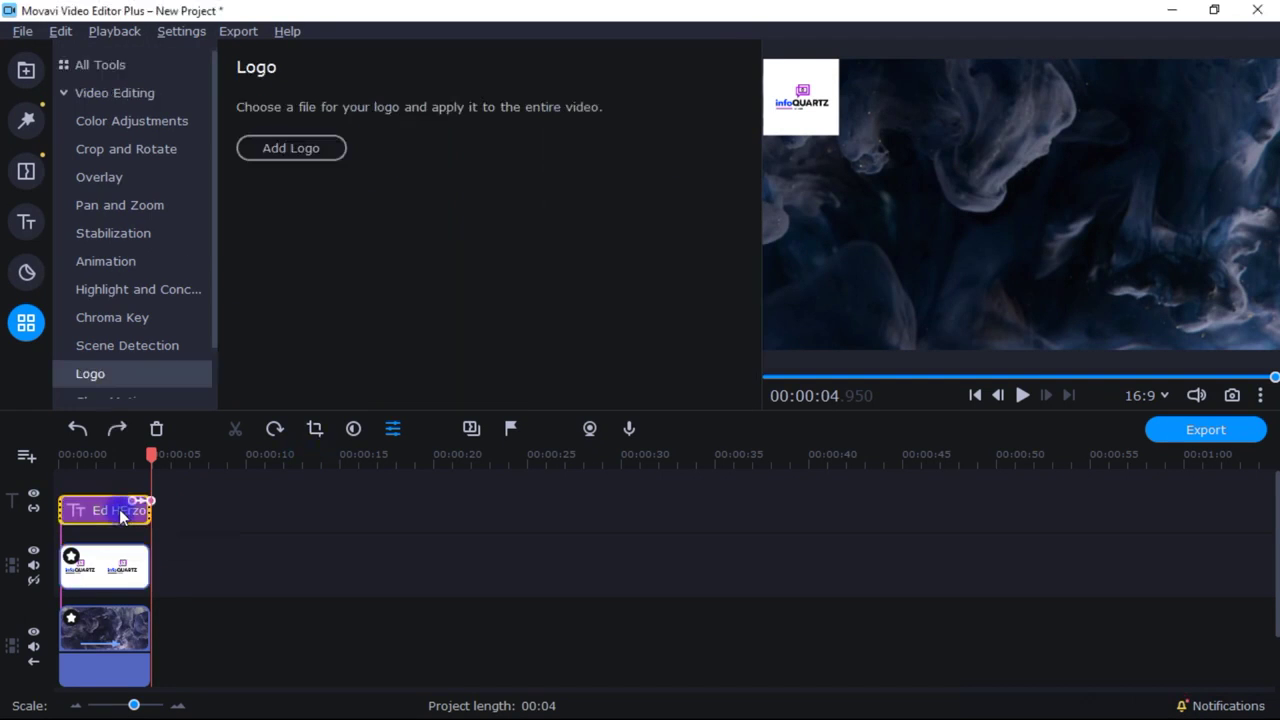
right_click(120, 513)
click(156, 486)
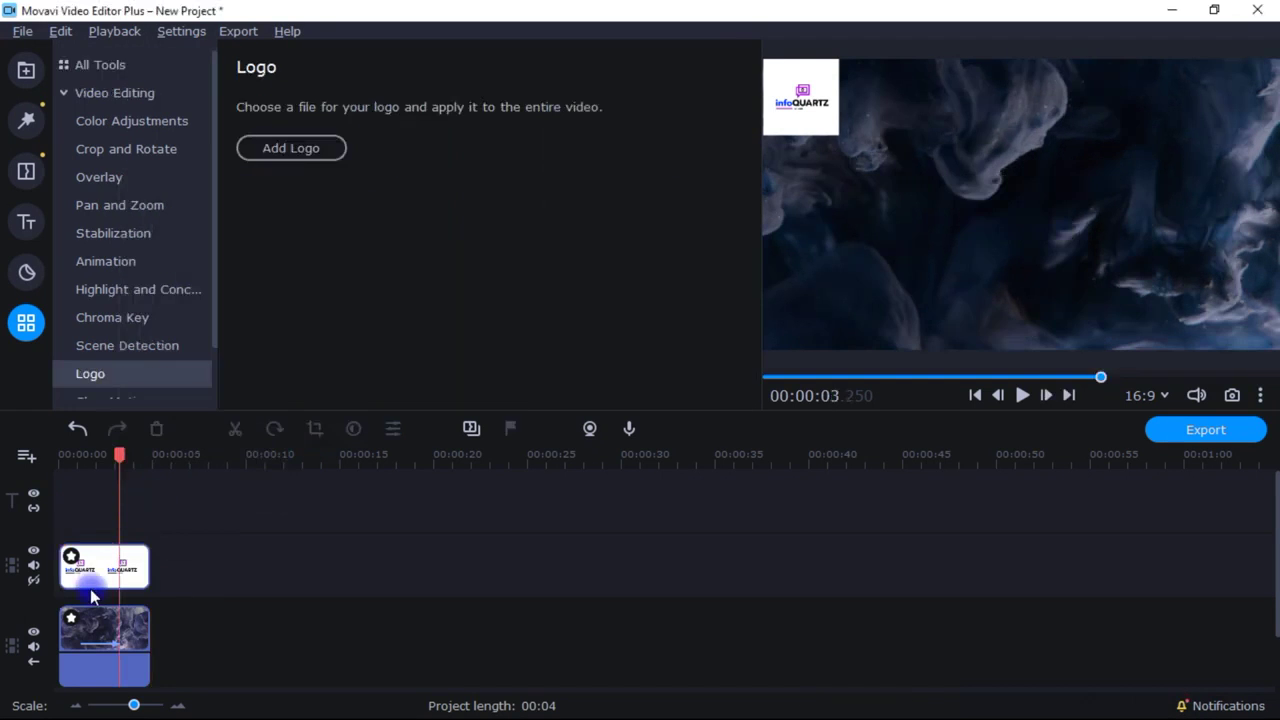
right_click(90, 589)
click(167, 489)
Insert the Logo 500x500 px image from the Downloads folder as the video's logo again.
click(285, 152)
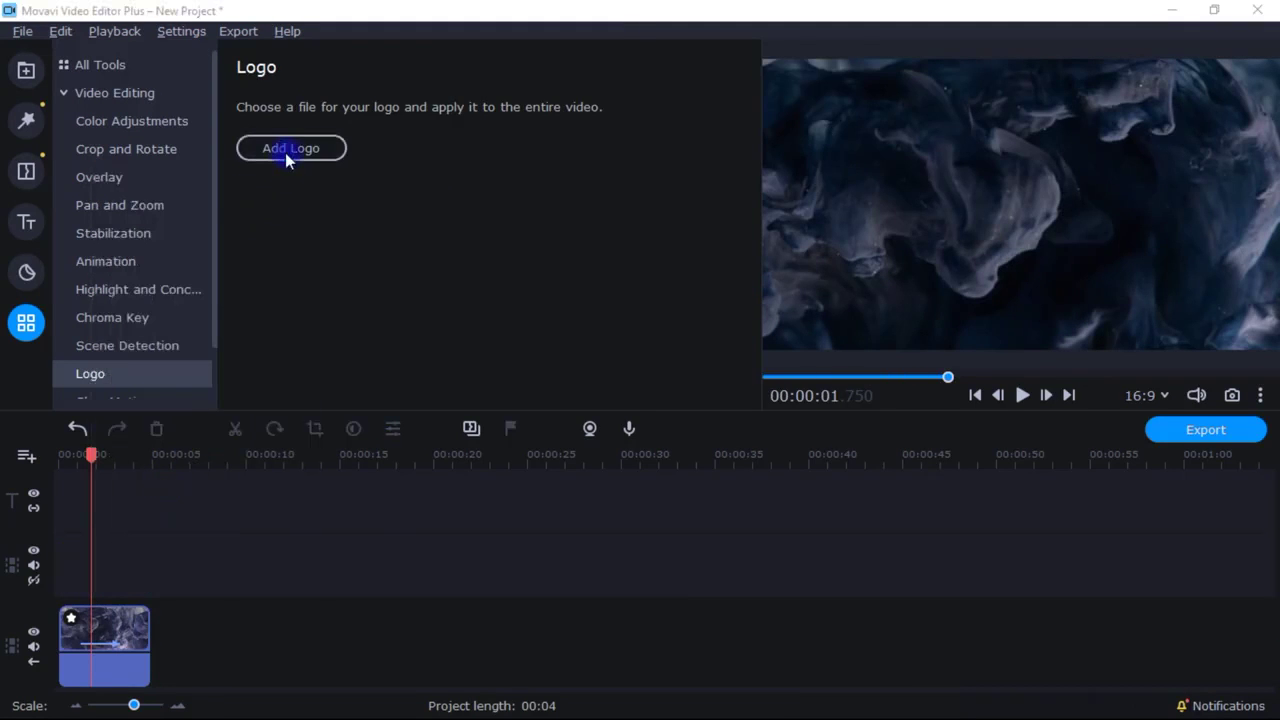
click(251, 184)
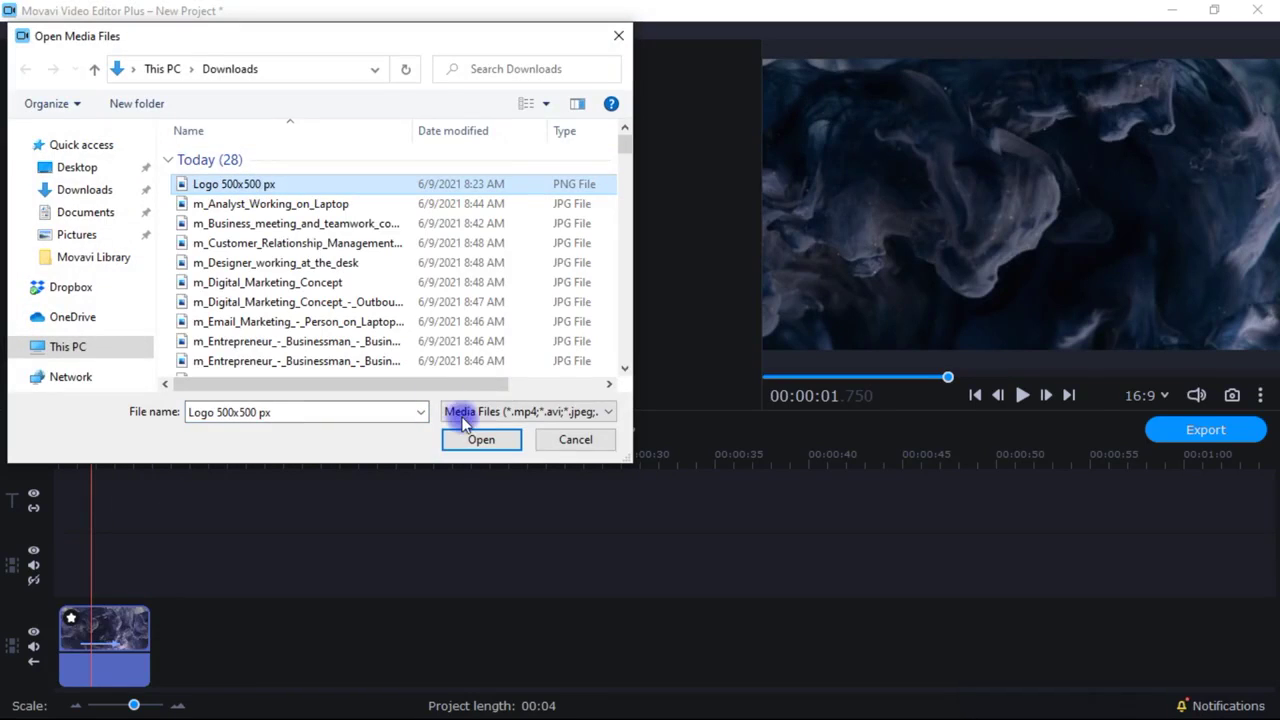
click(470, 438)
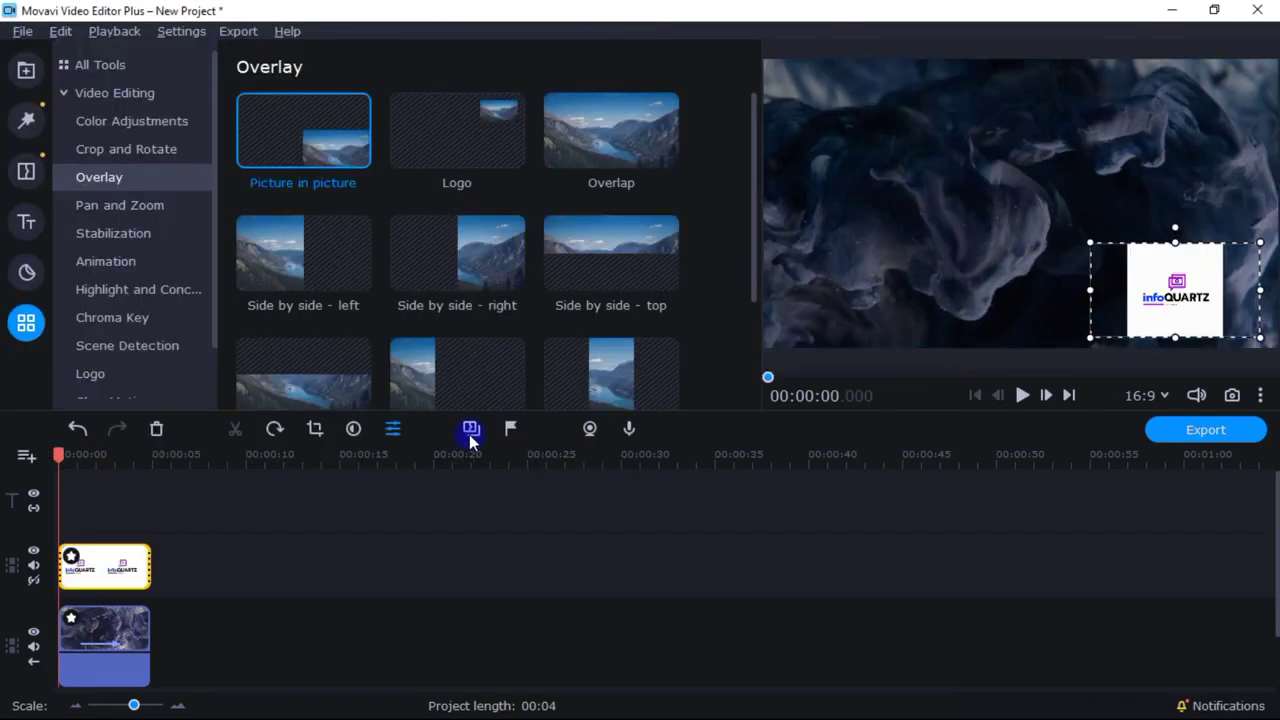
Enlarge the logo overlay and position it in the center of the video frame.
drag(1158, 296, 1005, 218)
drag(936, 157, 825, 152)
click(965, 158)
drag(966, 160, 1014, 187)
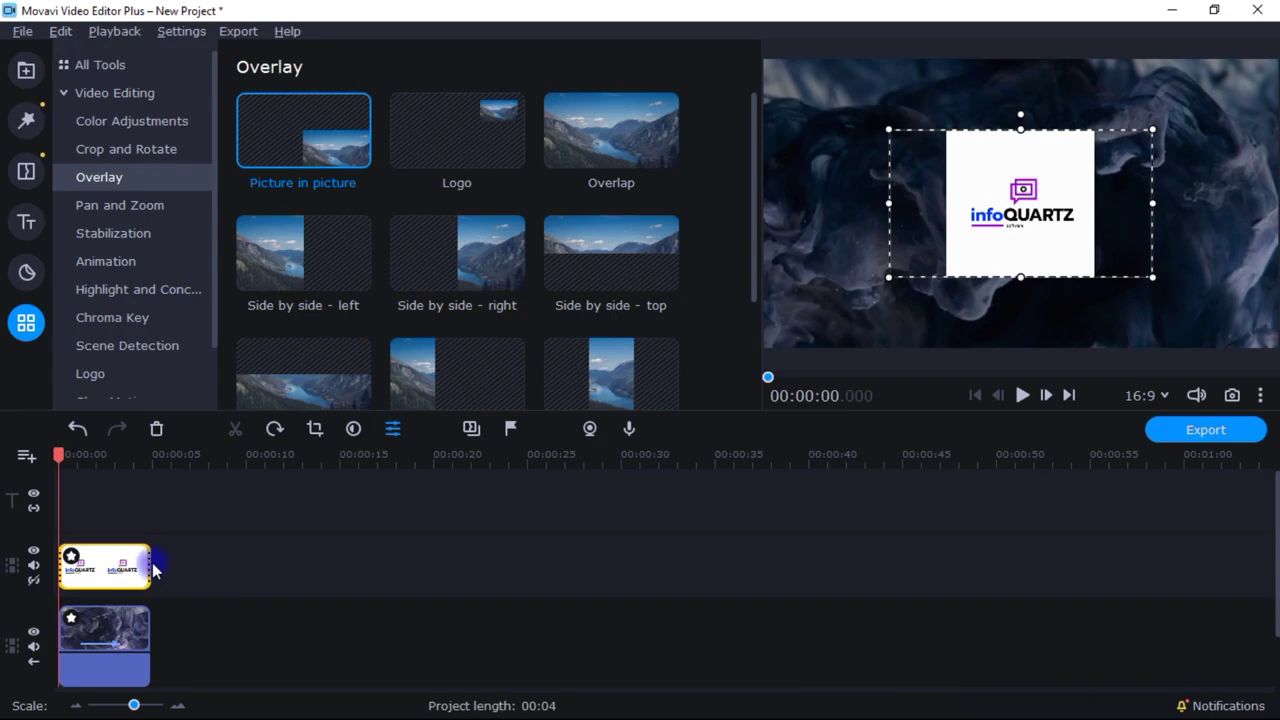
Play the intro with the centered logo from the start.
mouse_move(156, 567)
mouse_down()
mouse_move(126, 566)
mouse_move(150, 566)
mouse_up()
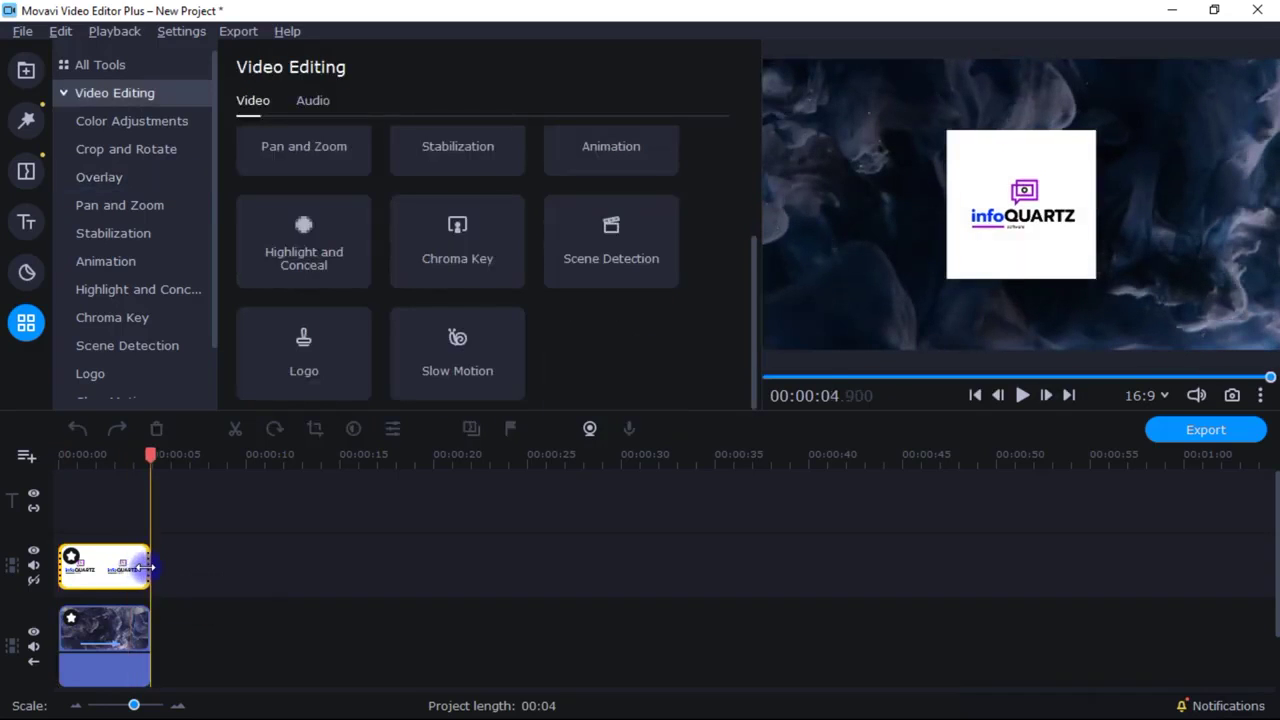
drag(153, 454, 58, 455)
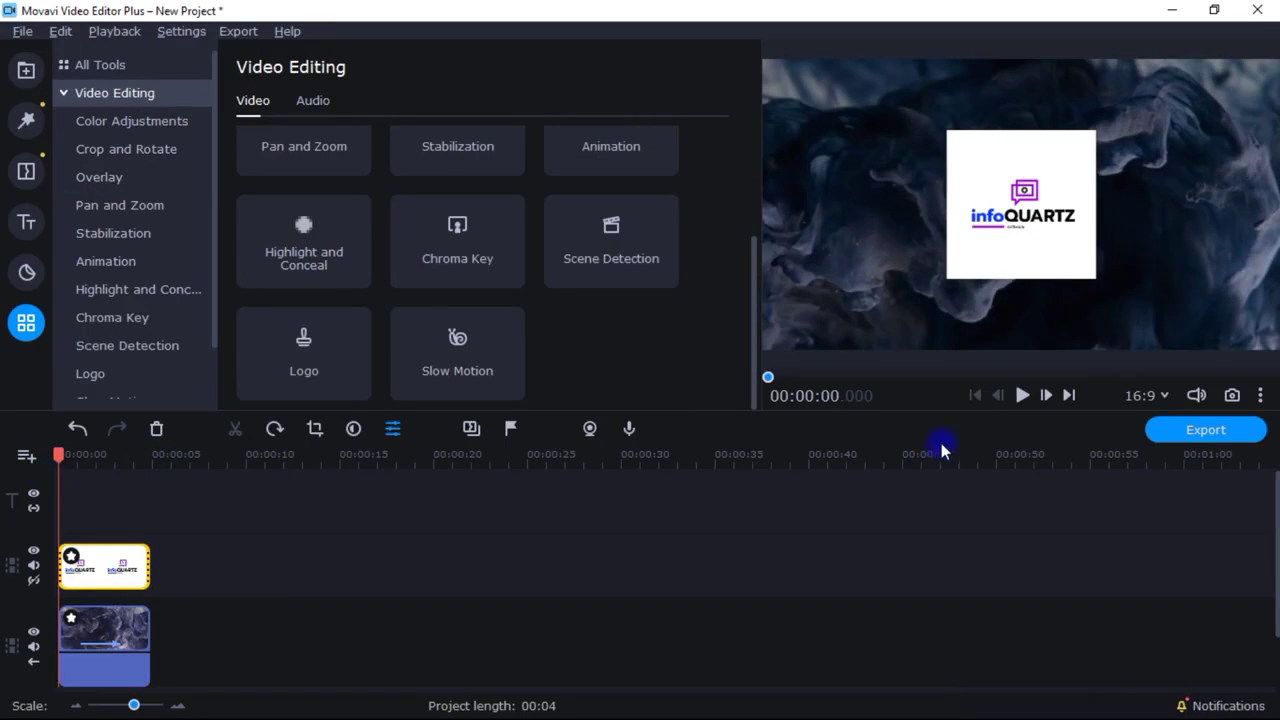
click(1021, 395)
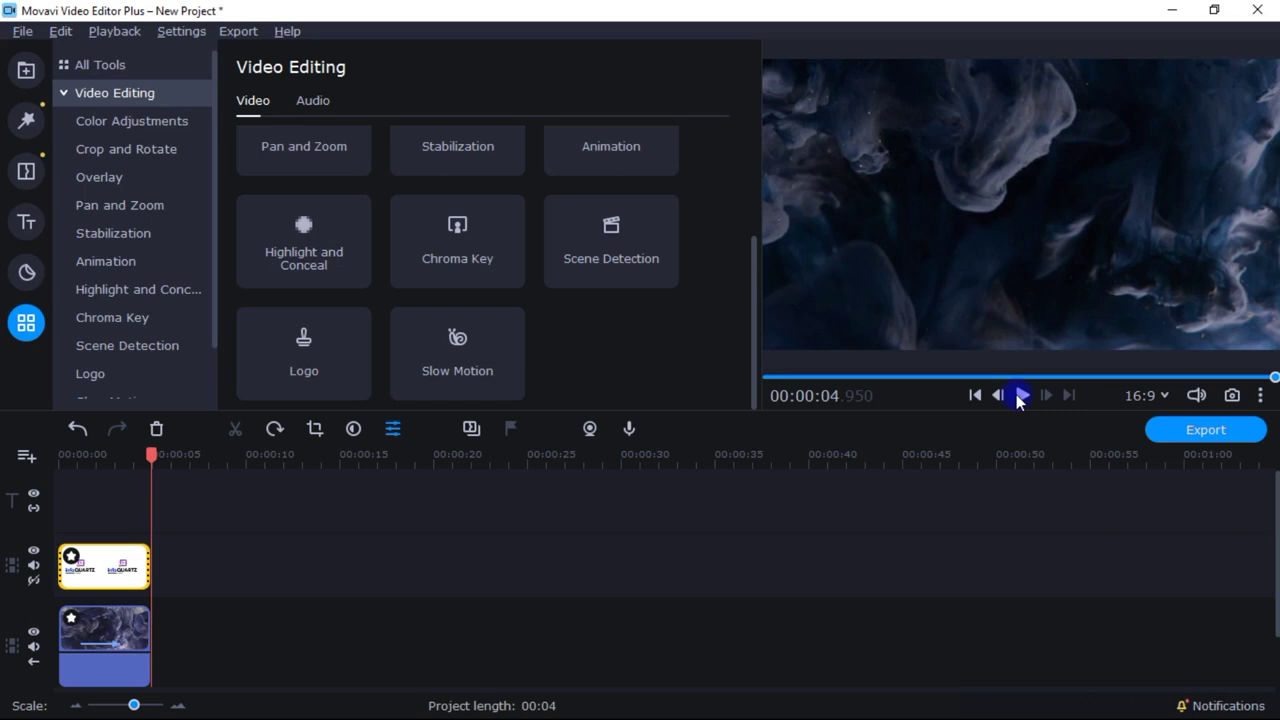
click(471, 572)
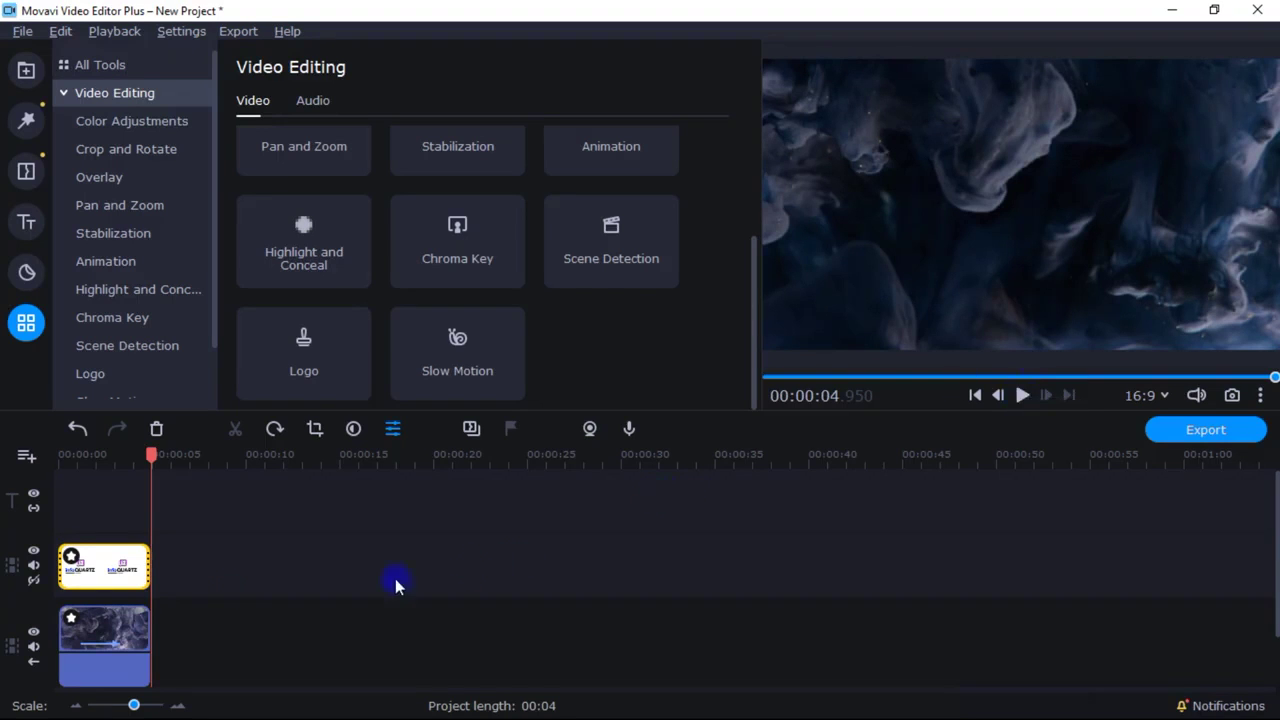
Trim the start of the logo clip so the logo appears from about 00:00:03.250 to the end of the intro.
click(55, 565)
drag(55, 565, 121, 565)
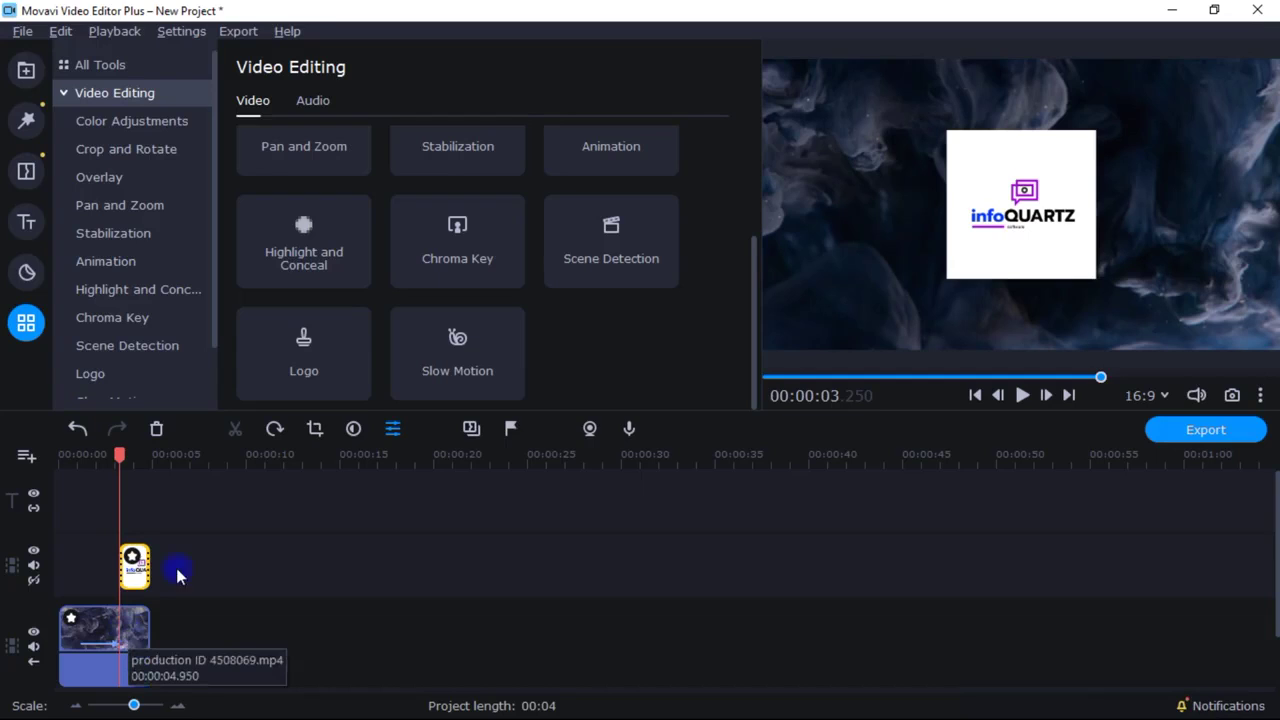
click(168, 153)
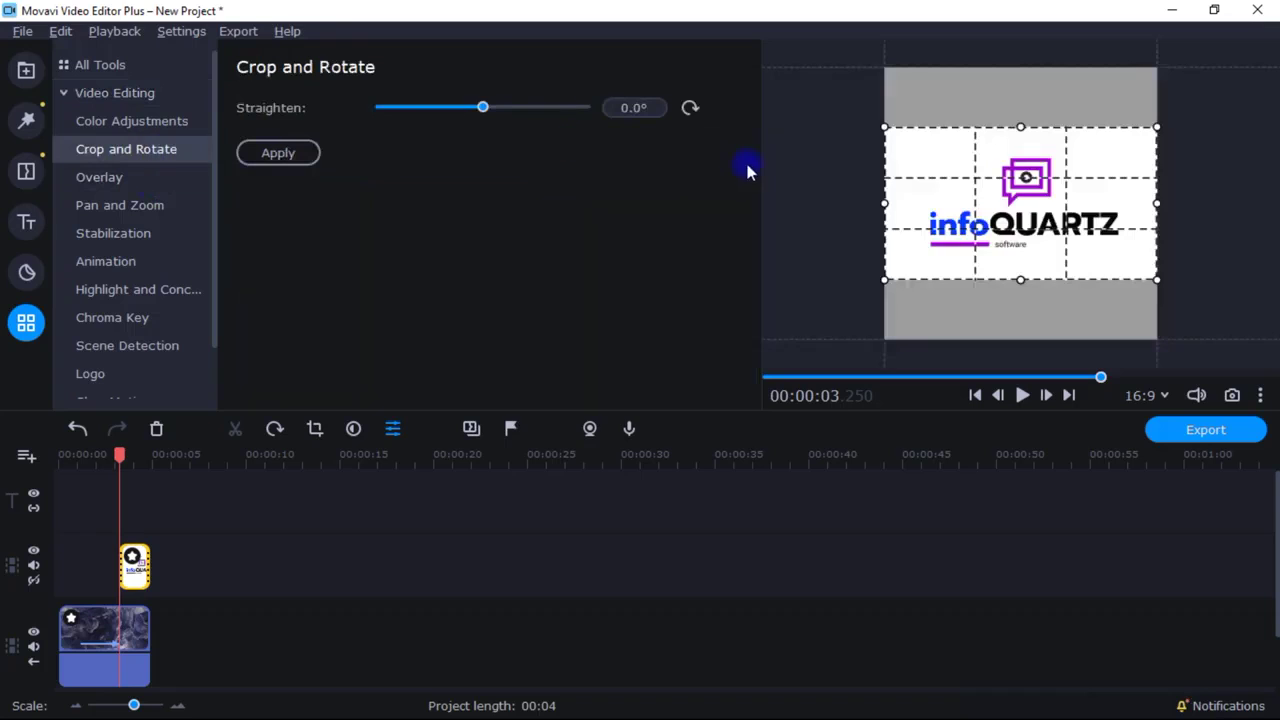
click(106, 645)
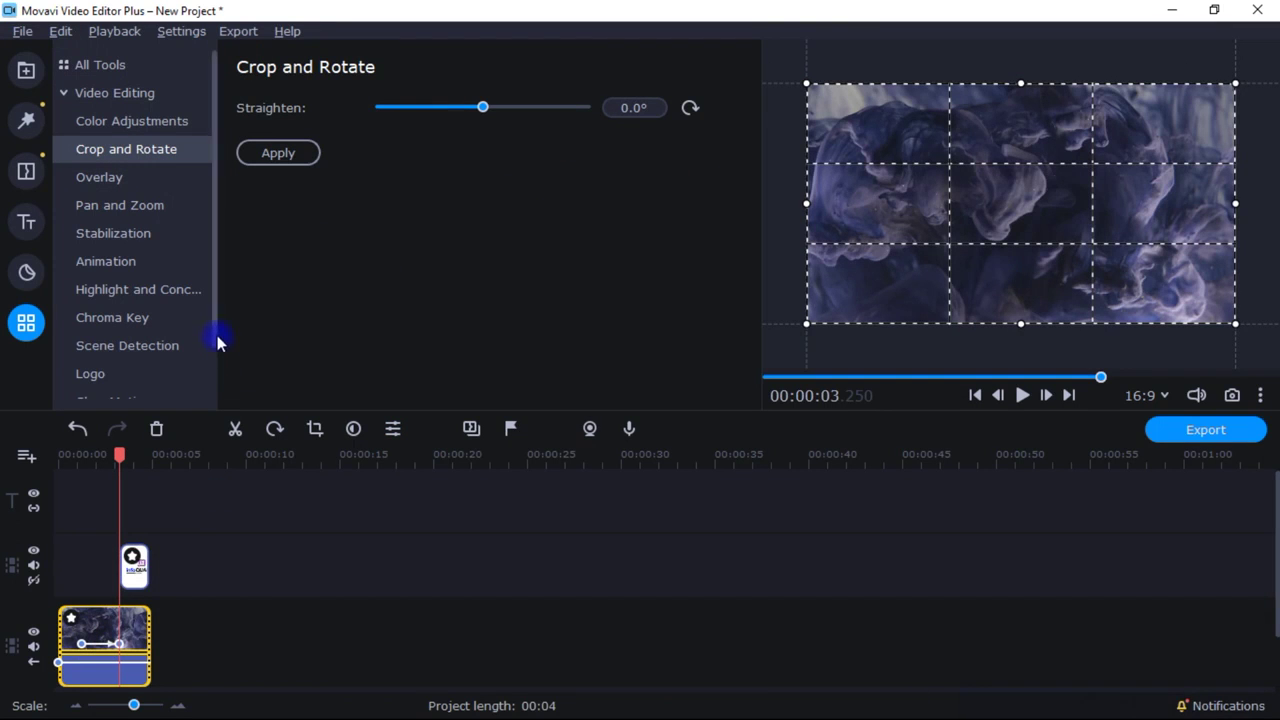
scroll(217, 354, down, 1)
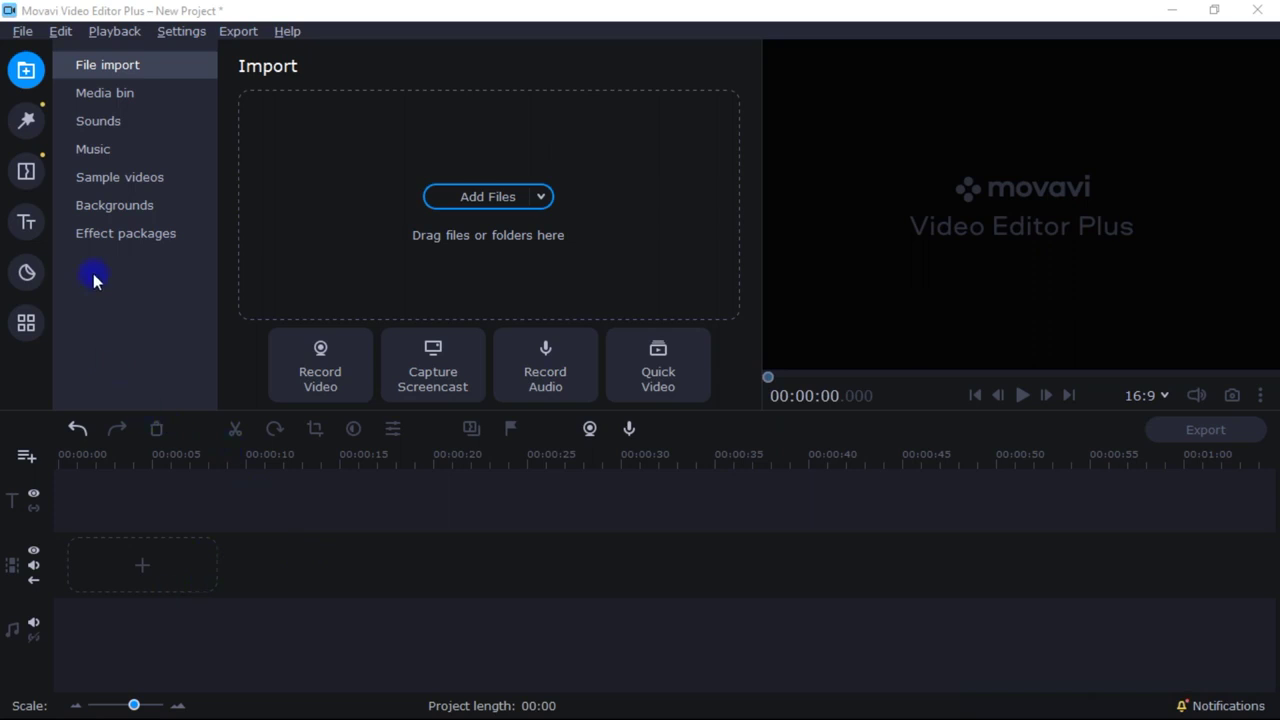
Browse the intro video templates and preview the Bold blue intro.
click(24, 222)
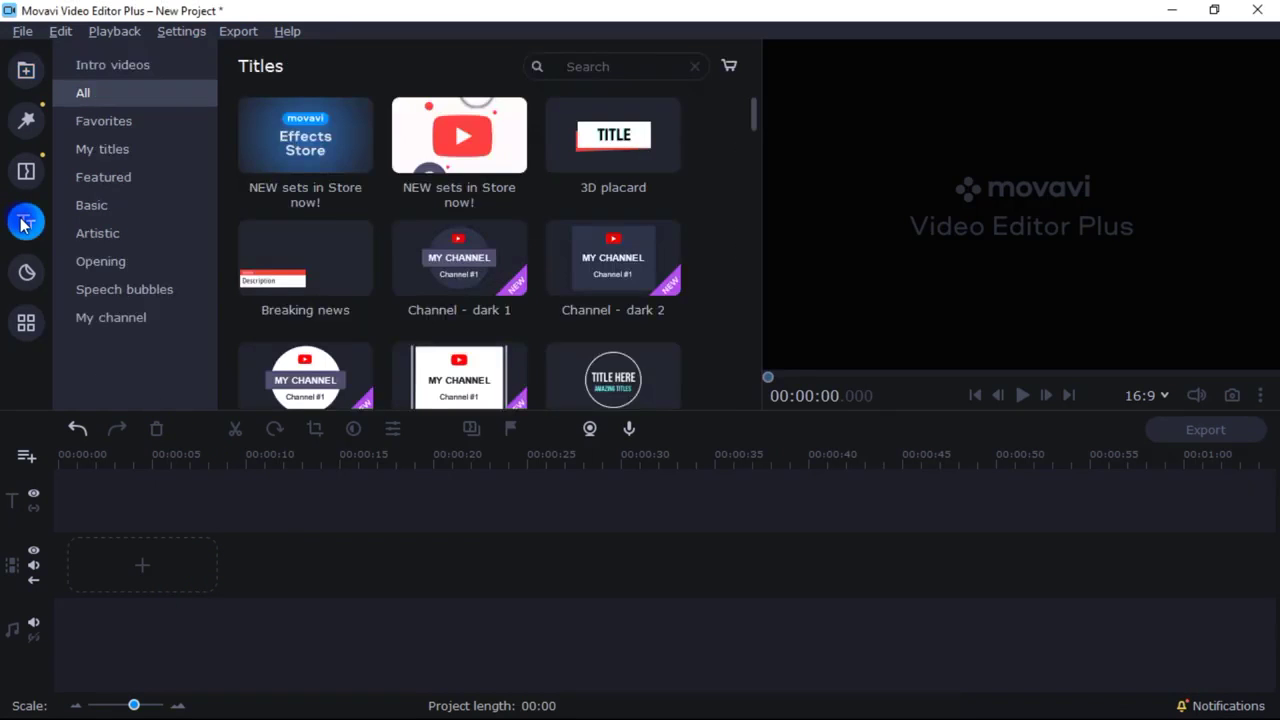
click(108, 67)
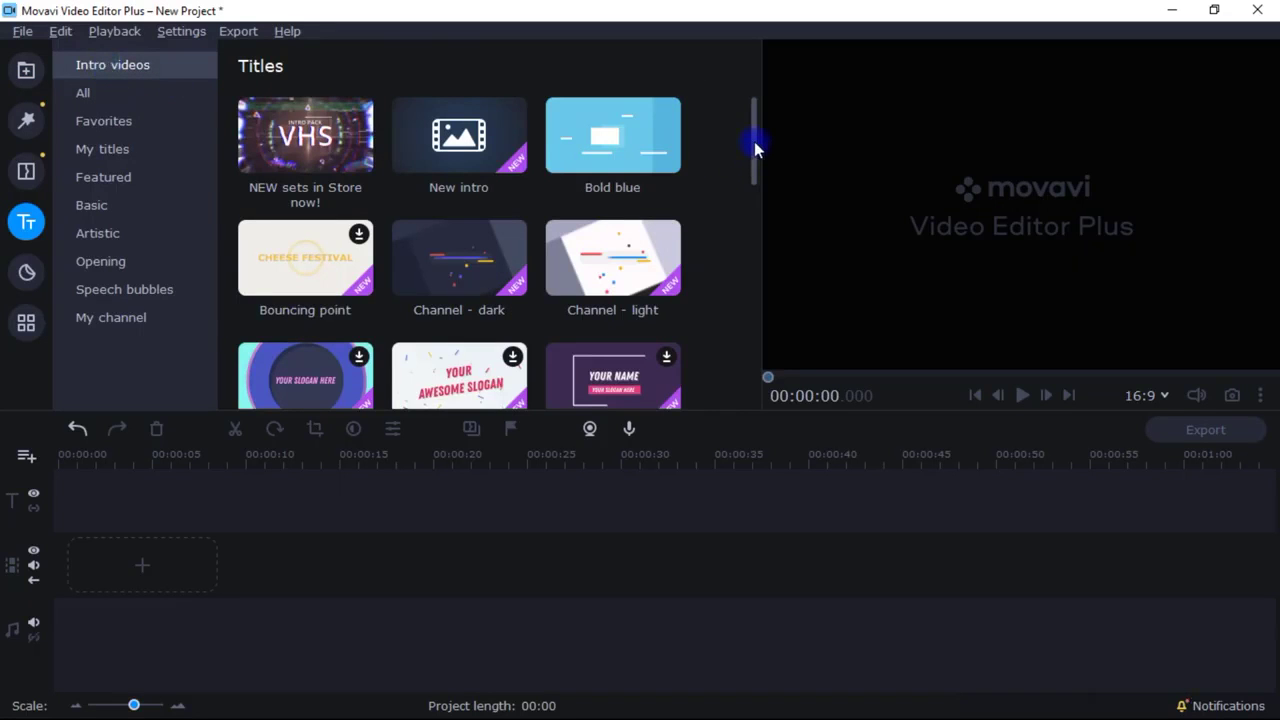
drag(754, 148, 756, 122)
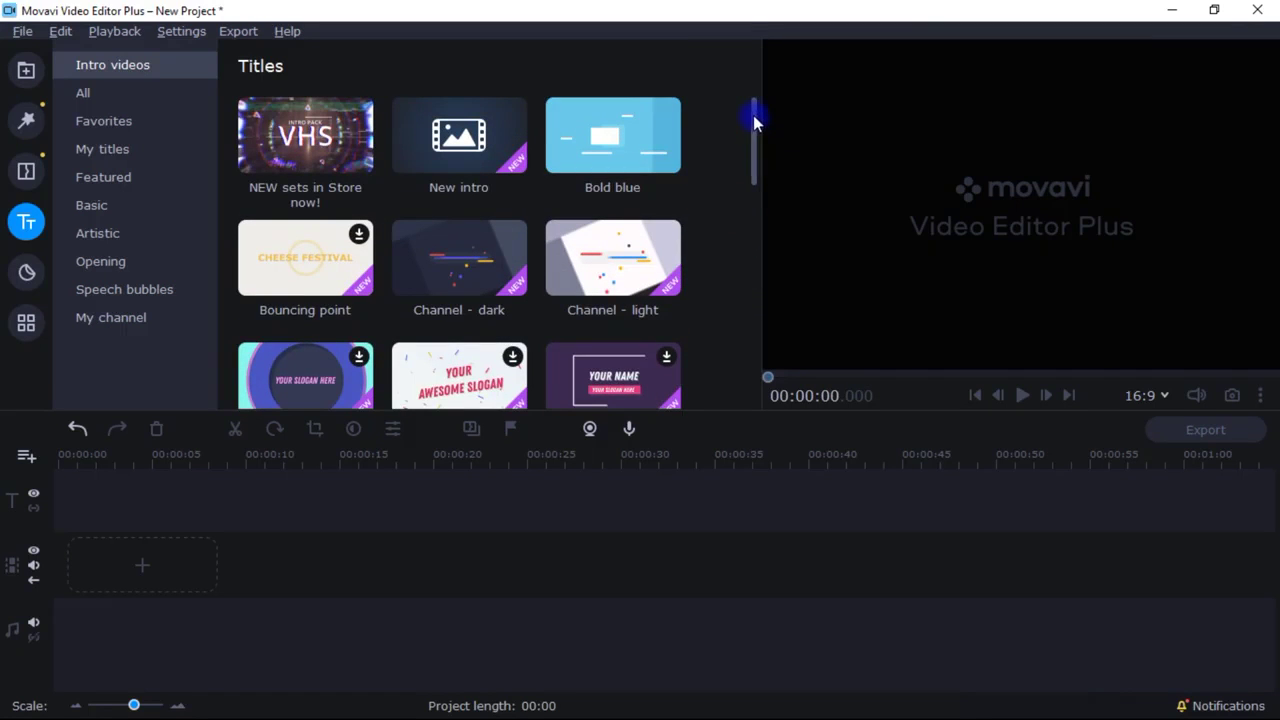
click(613, 145)
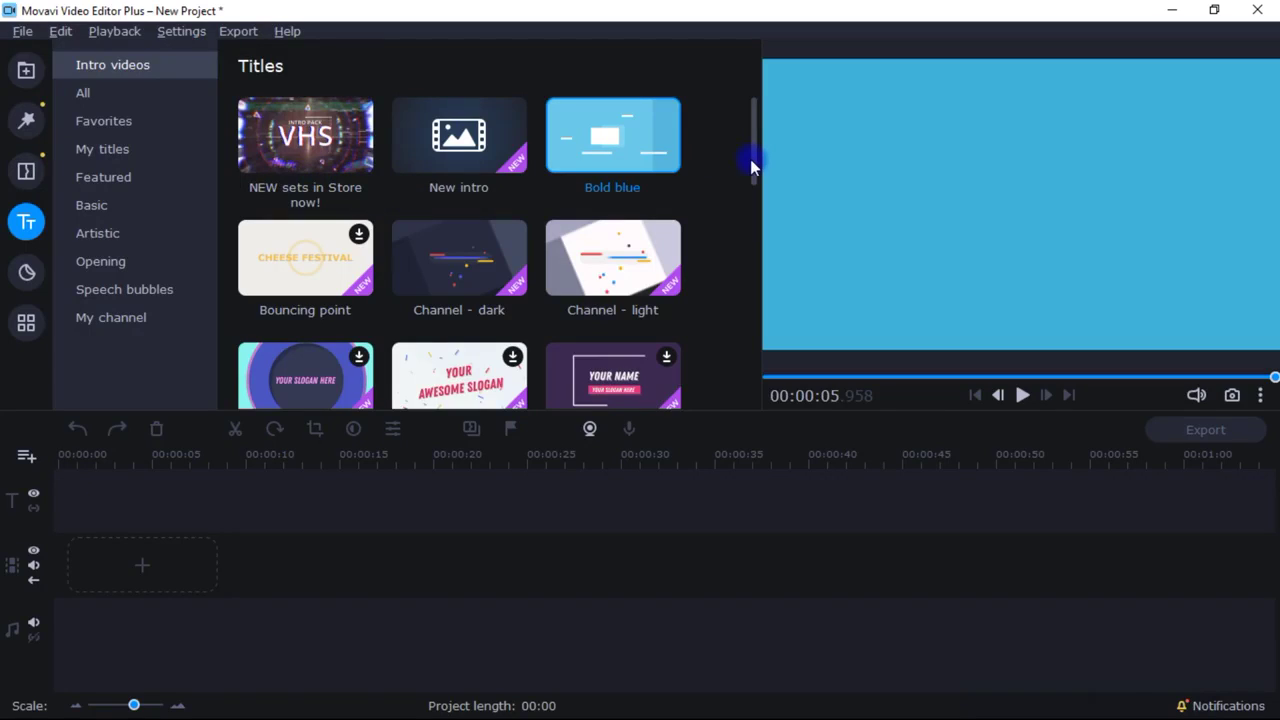
Add the Red and blue intro template to the start of the video track and play it.
drag(756, 159, 753, 287)
drag(456, 302, 102, 541)
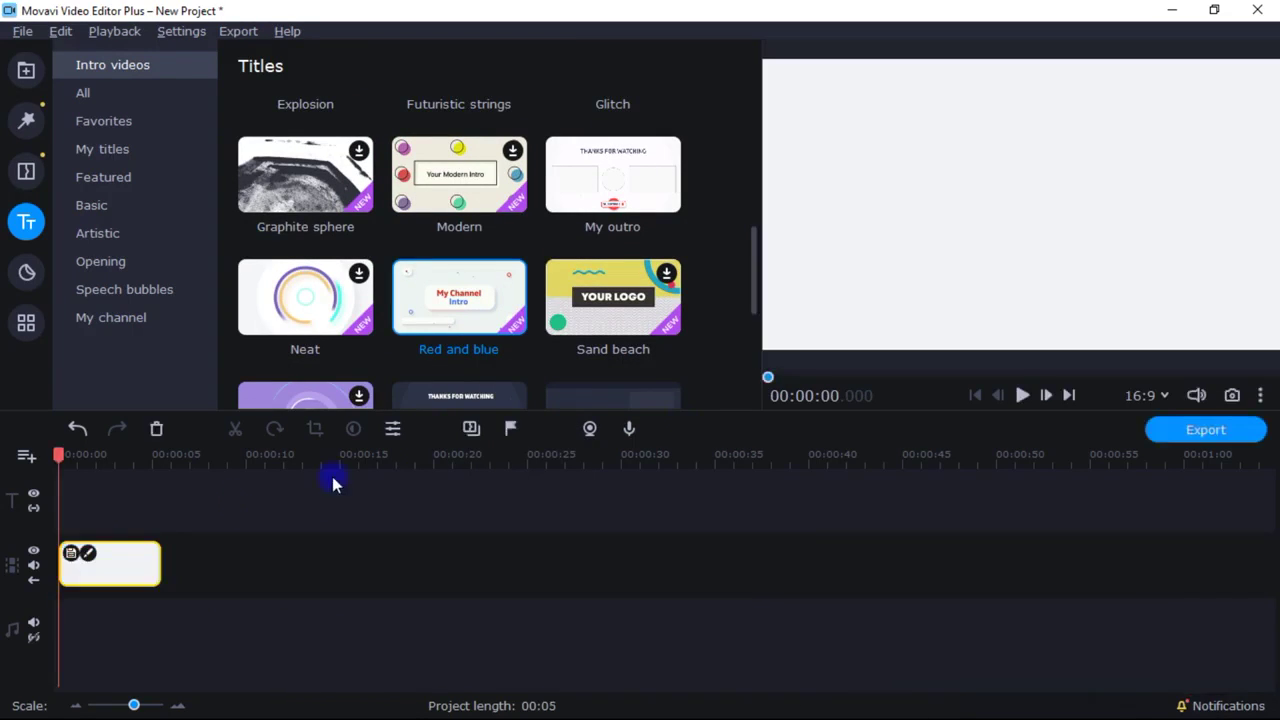
click(1021, 396)
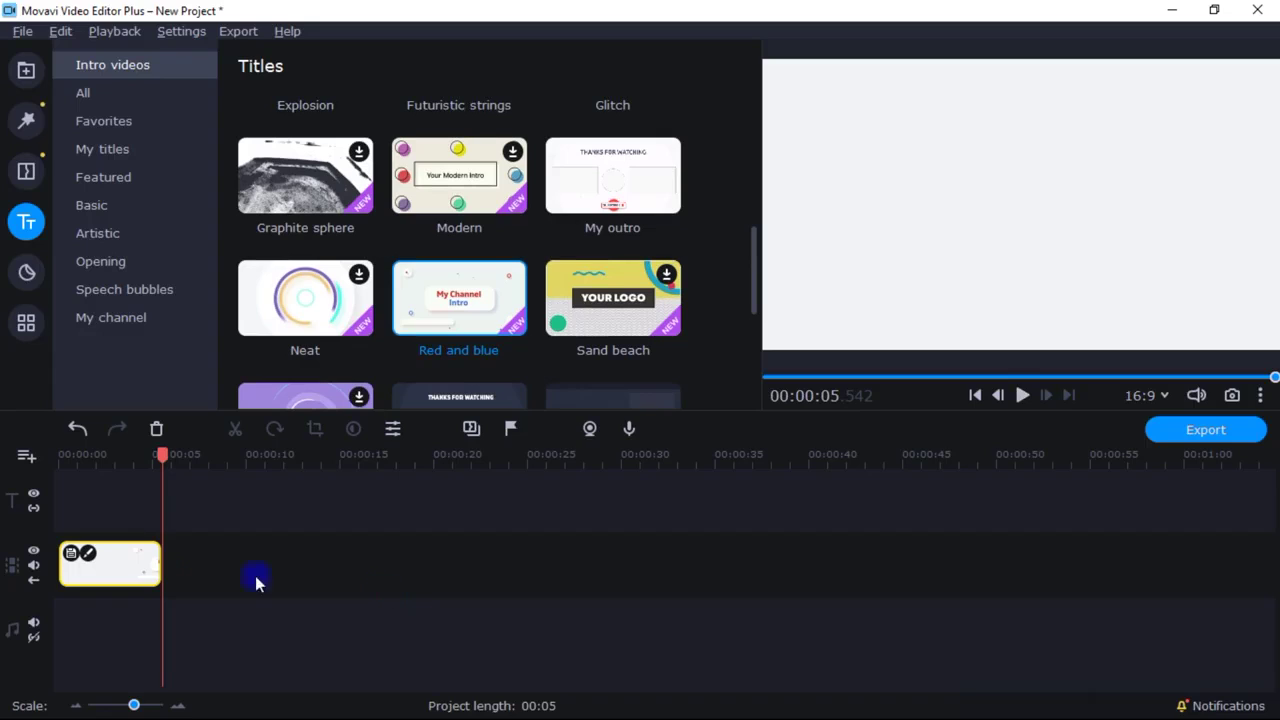
Check which video editing tools, from Color Adjustments to Animation, can be used on the Red and blue intro clip.
click(117, 568)
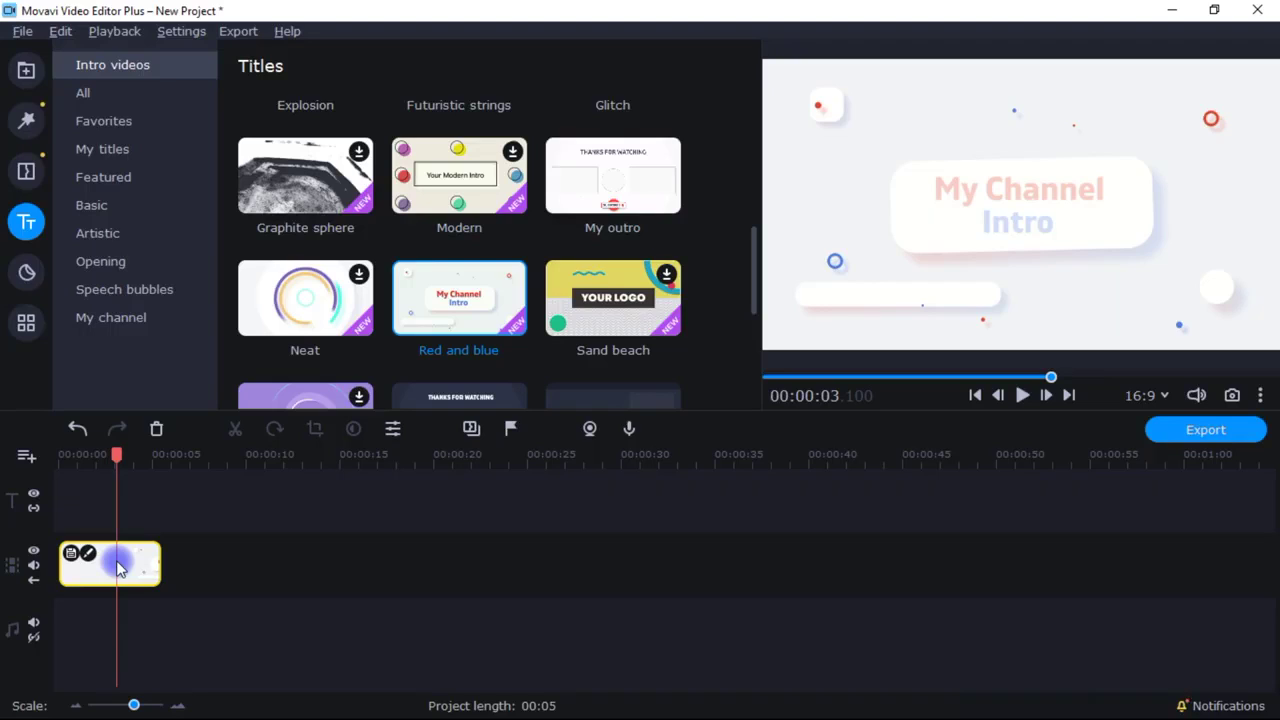
click(28, 325)
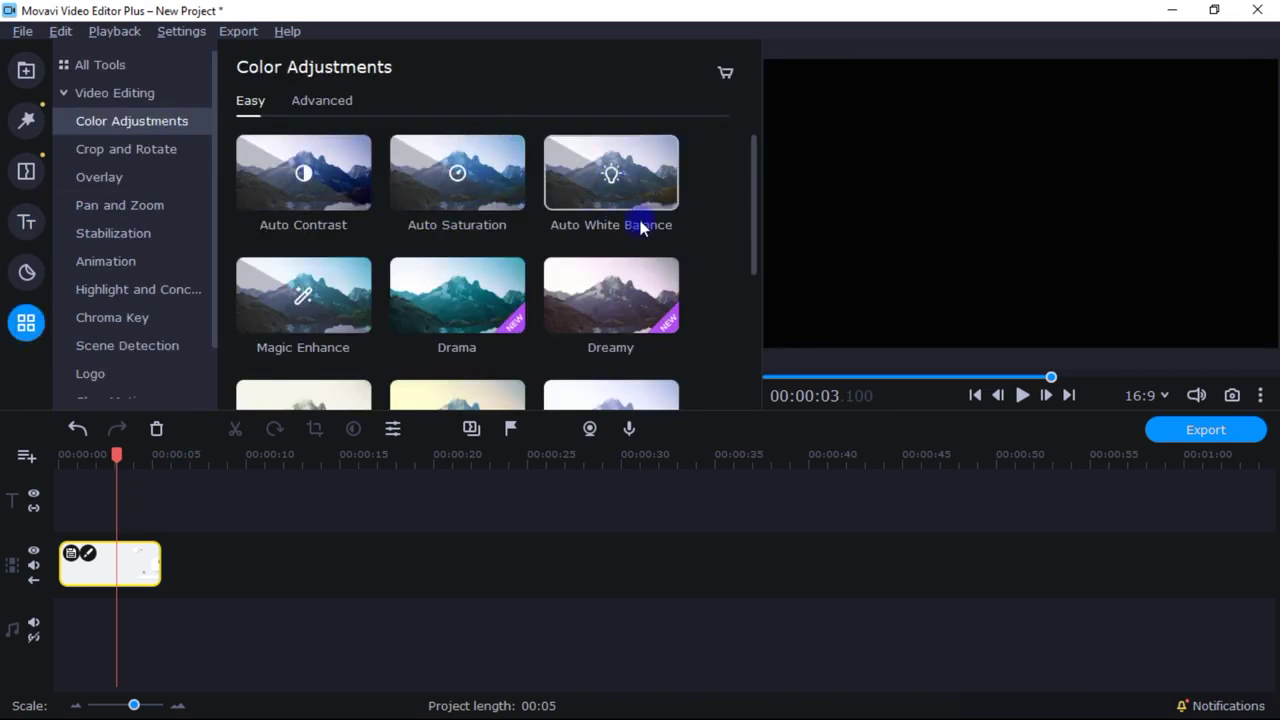
click(168, 152)
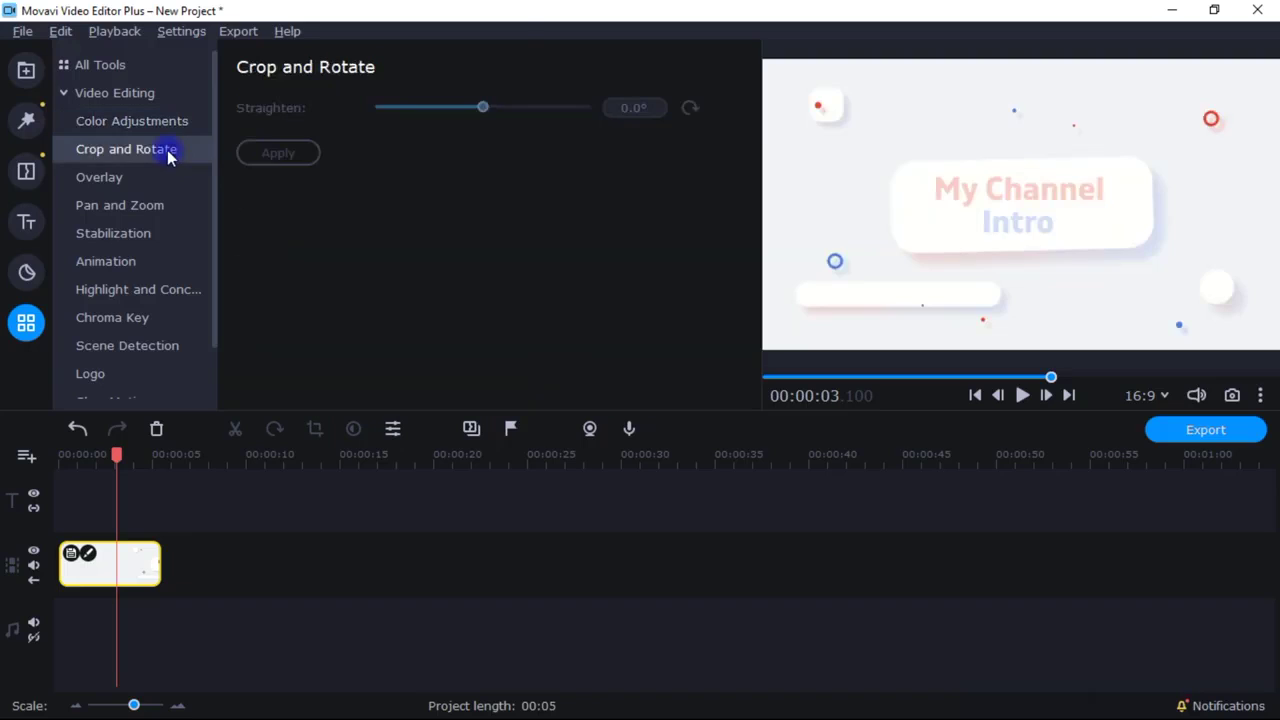
click(113, 185)
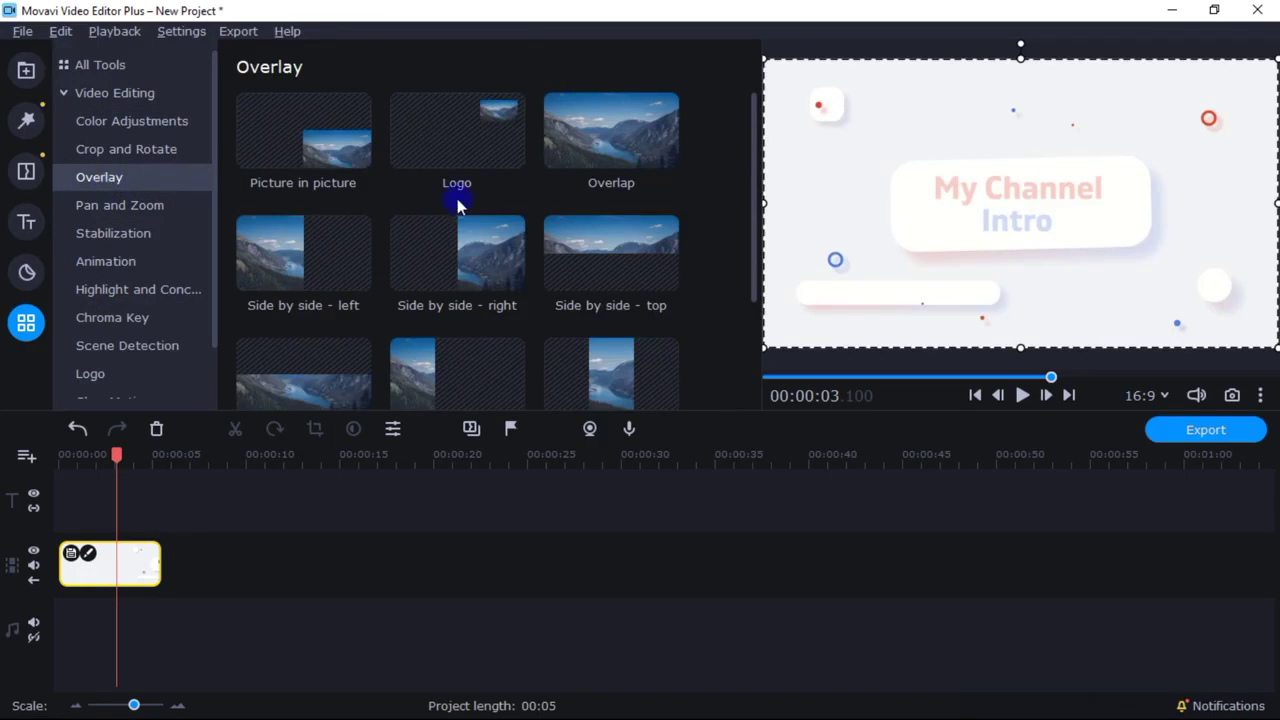
click(171, 205)
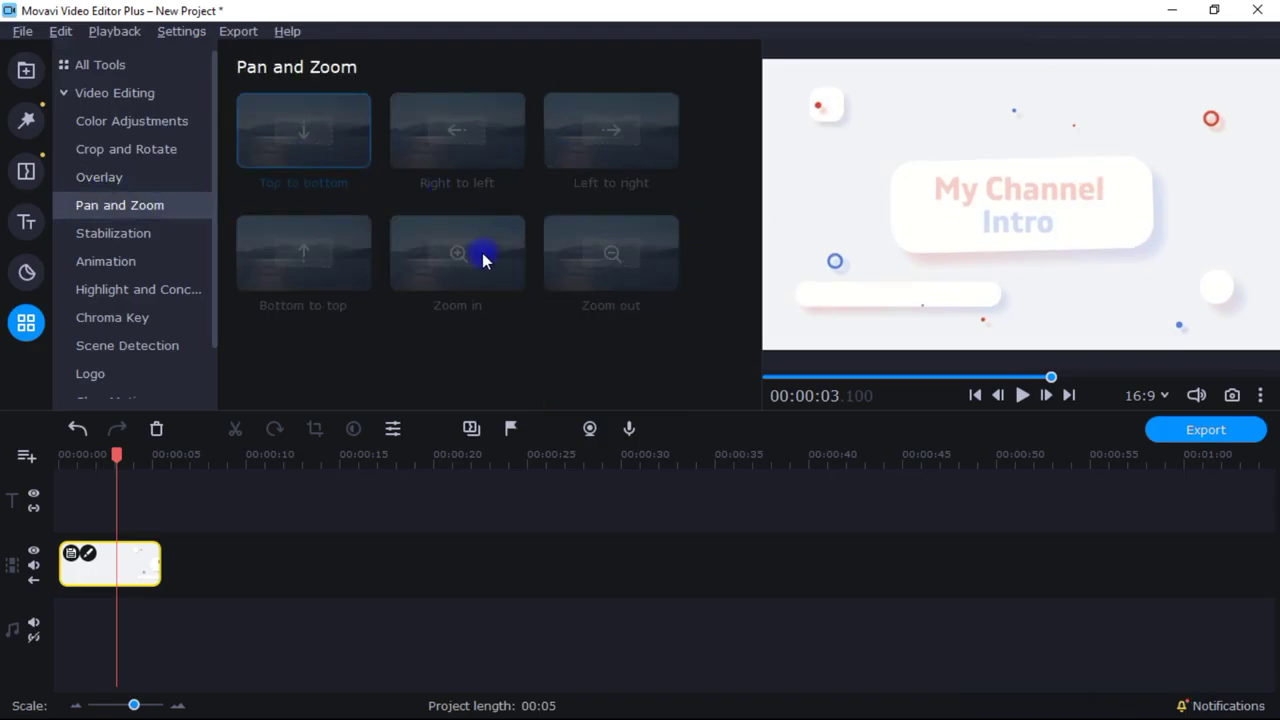
click(137, 260)
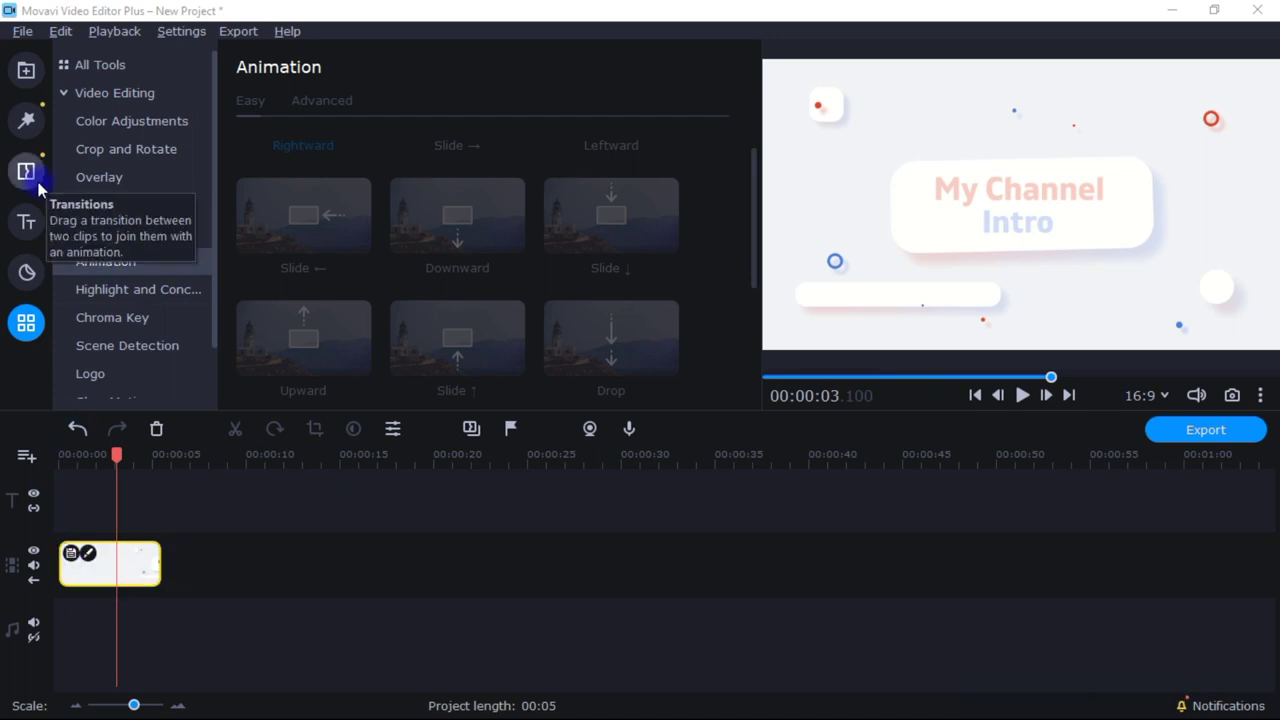
click(26, 221)
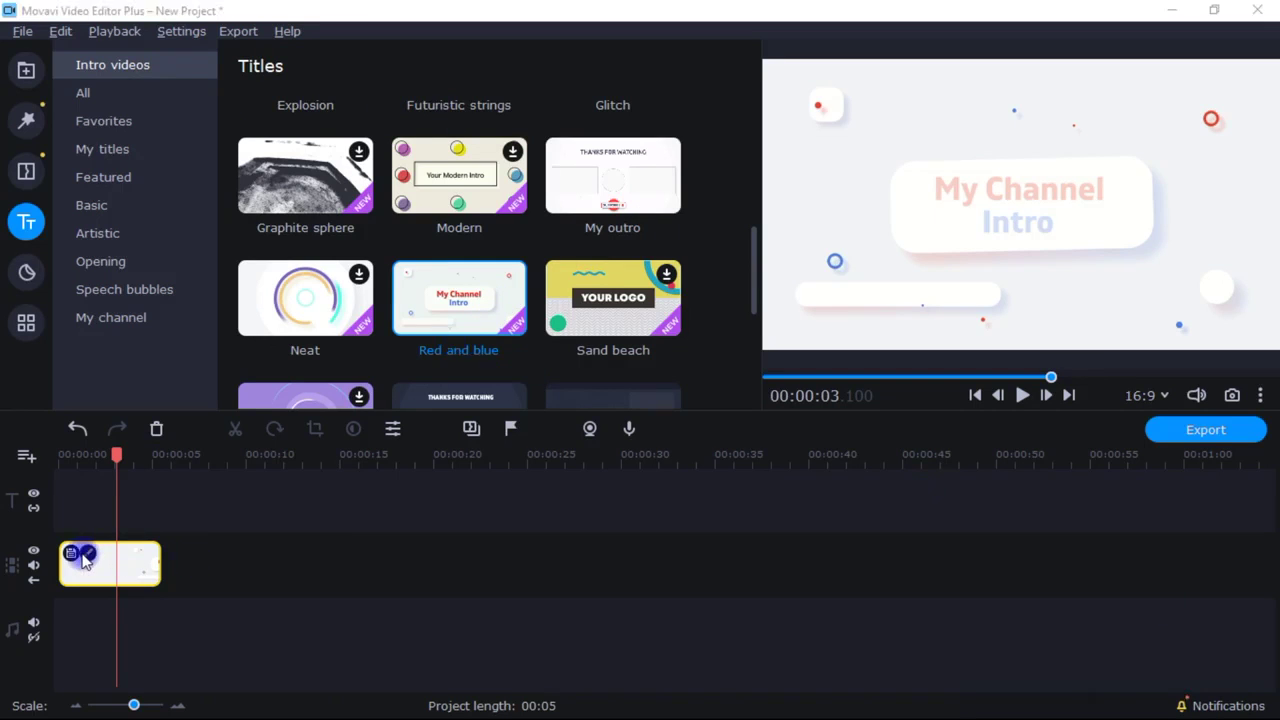
Open the Red and blue intro for editing and examine its background clip's general properties and applied effects.
click(86, 555)
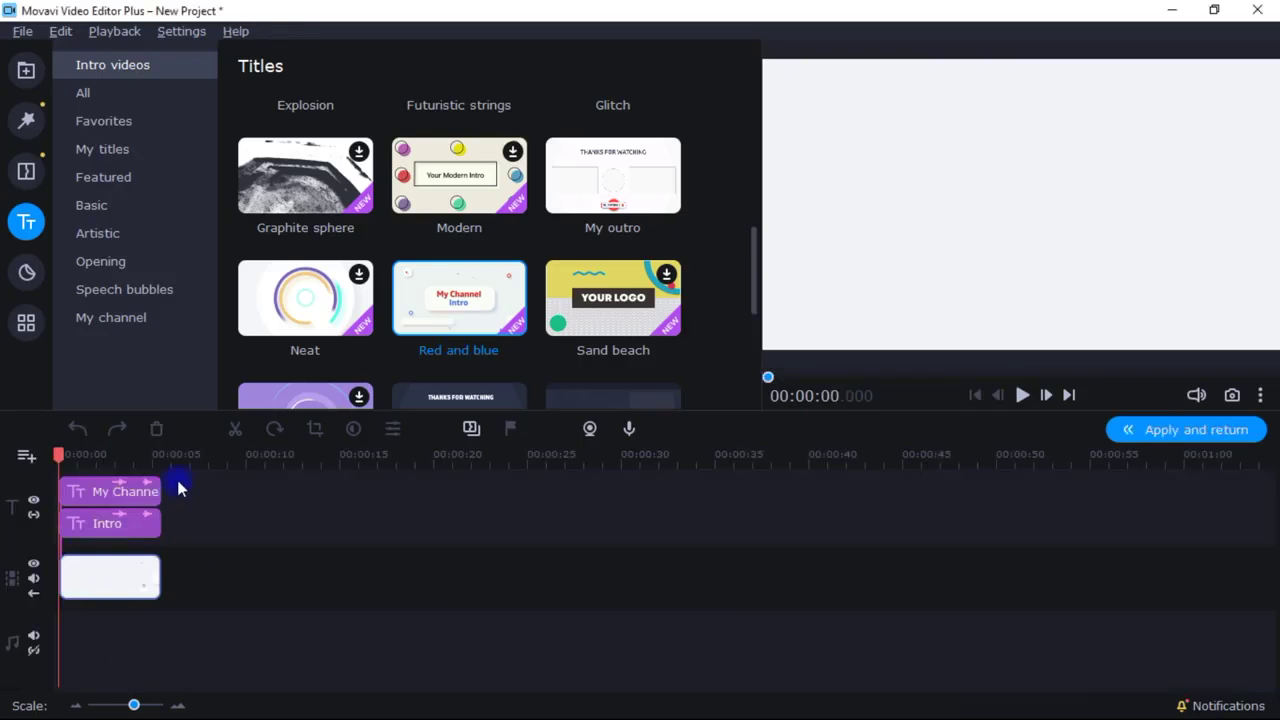
click(116, 588)
double_click(116, 588)
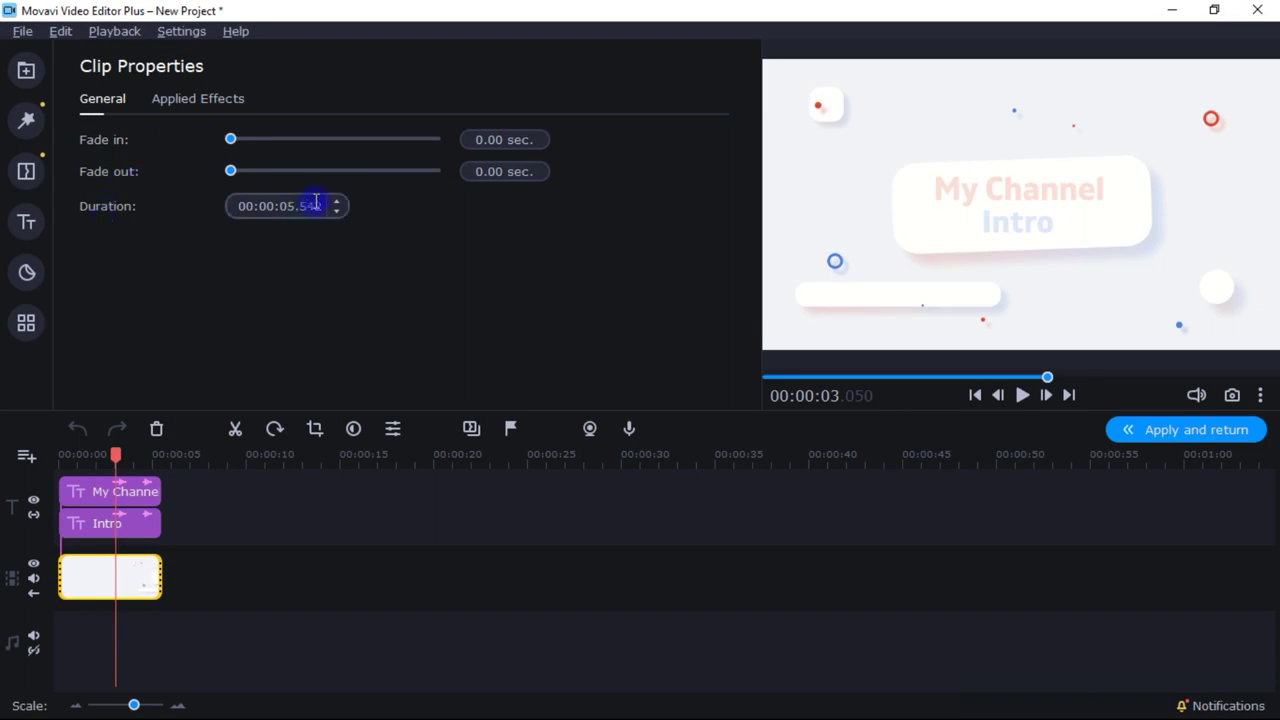
mouse_move(161, 569)
mouse_down()
mouse_move(146, 569)
mouse_move(161, 570)
mouse_up()
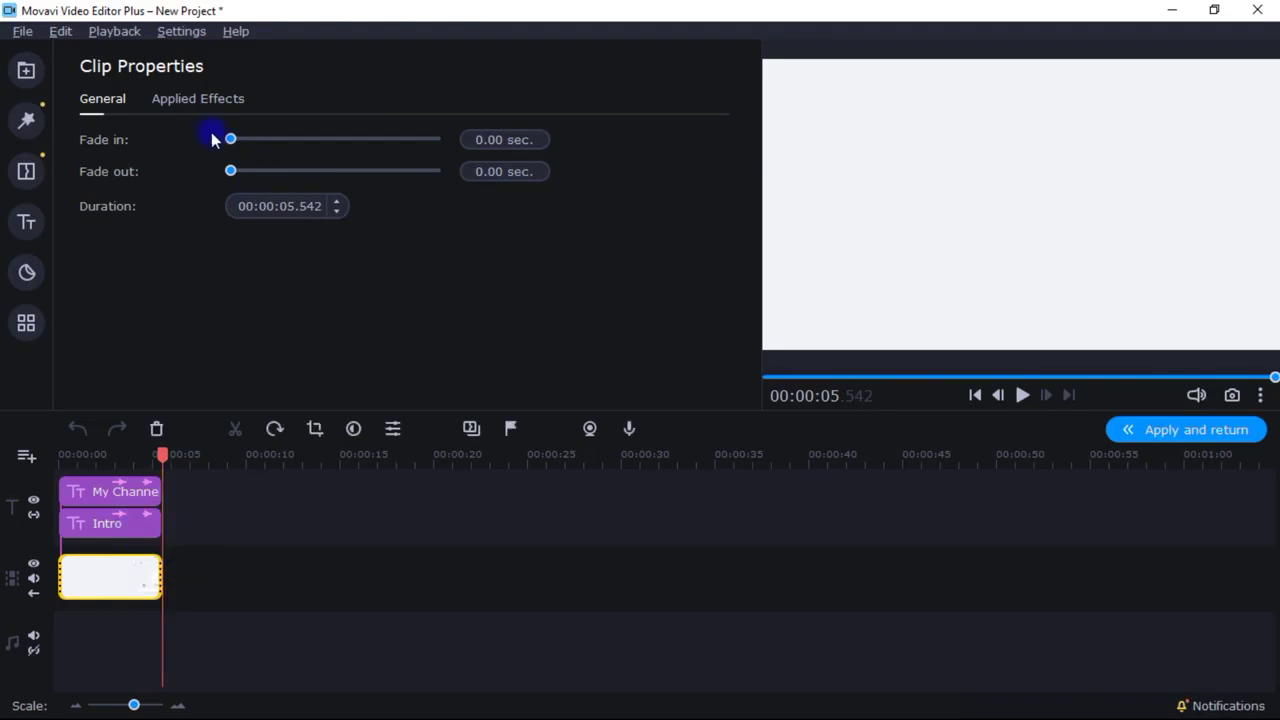
click(177, 98)
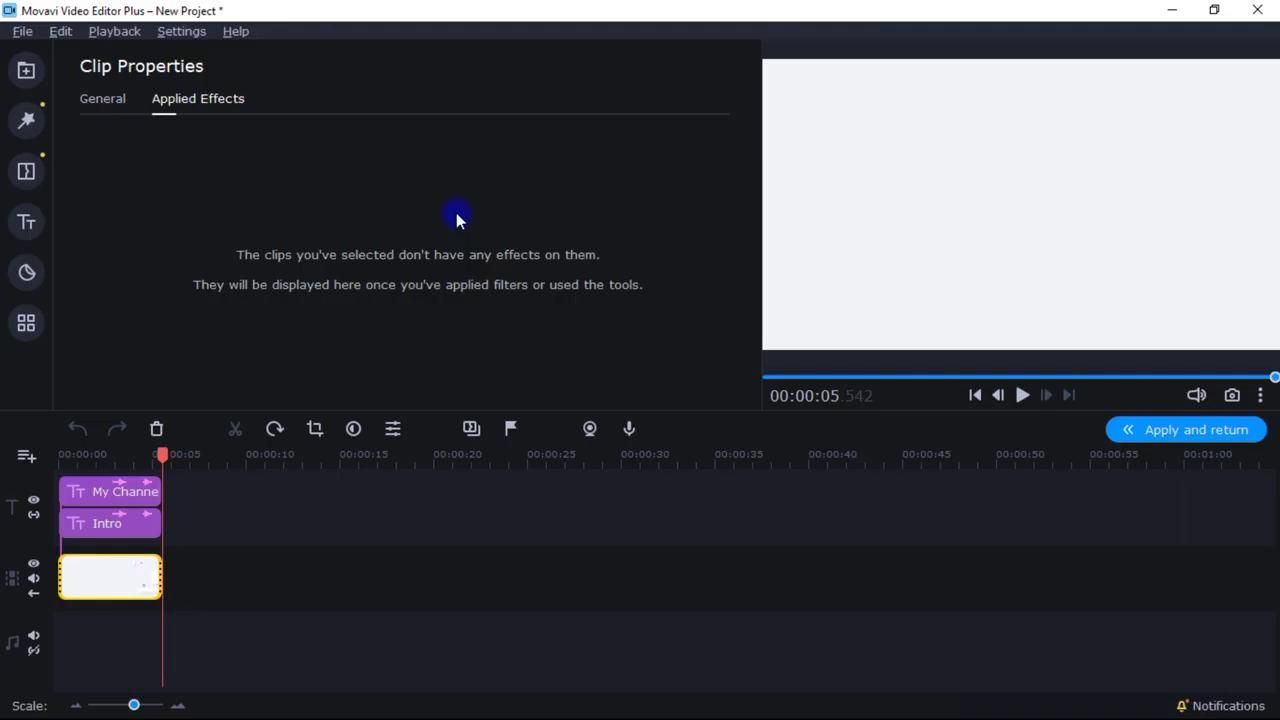
Replace the text of the My Channel title with "Movavi Video Intro".
click(147, 494)
double_click(125, 493)
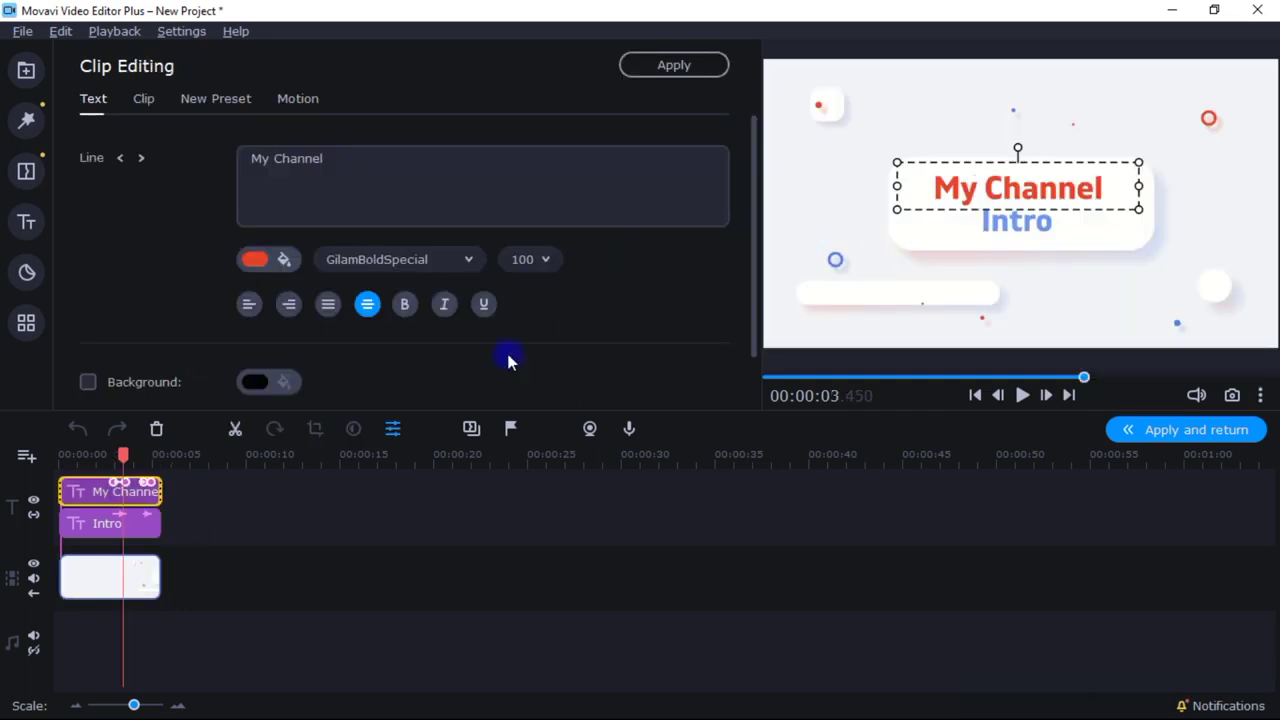
click(122, 524)
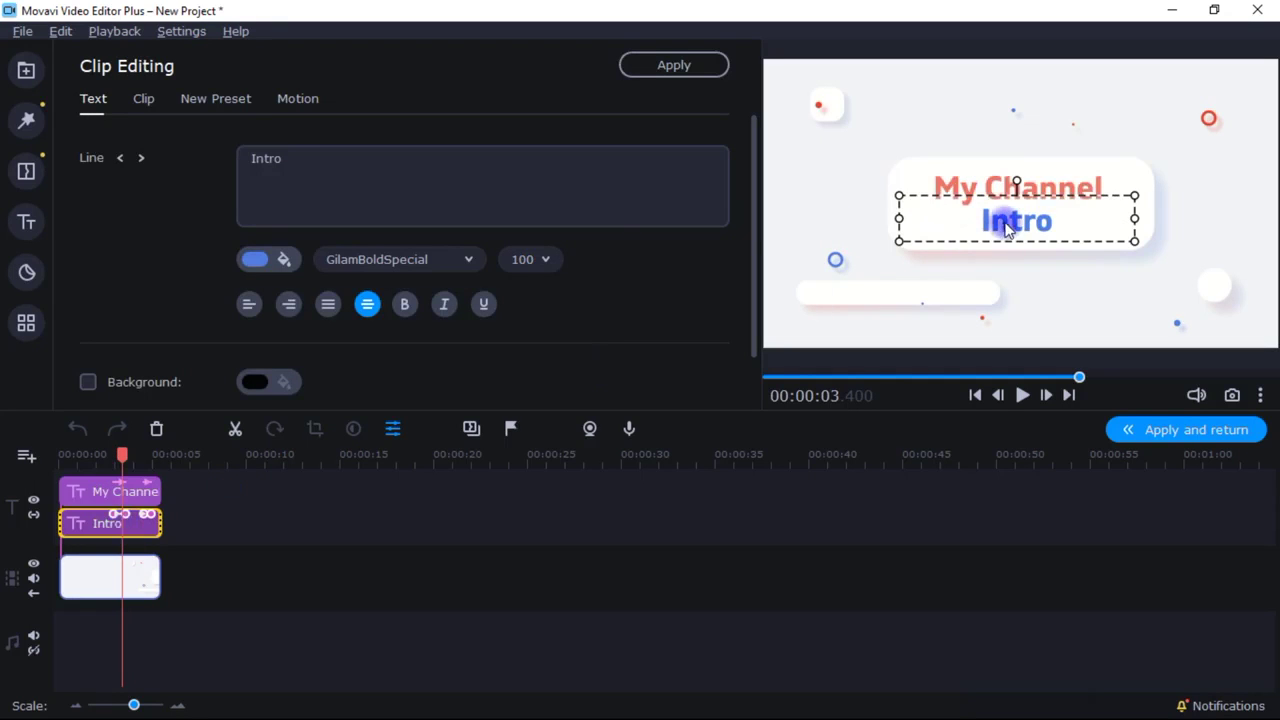
click(123, 492)
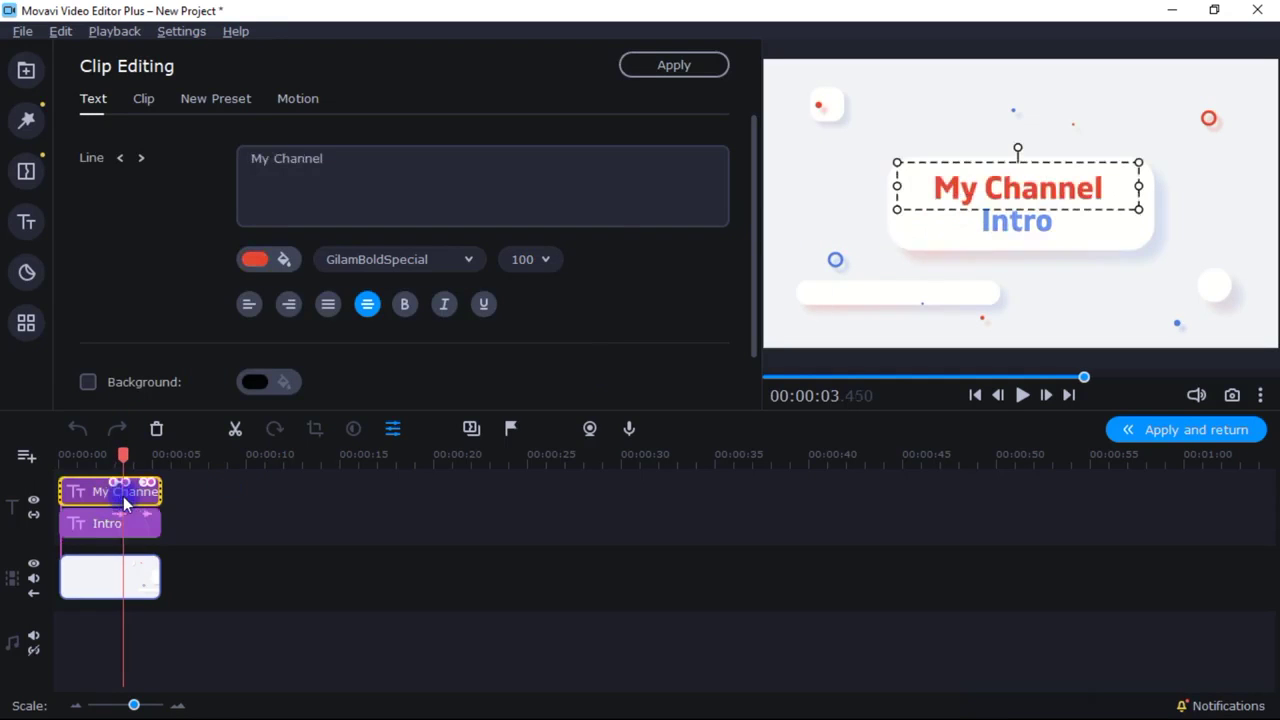
drag(351, 157, 255, 157)
text(m0)
key(BackSpace)
key(BackSpace)
text(Movavi Video I)
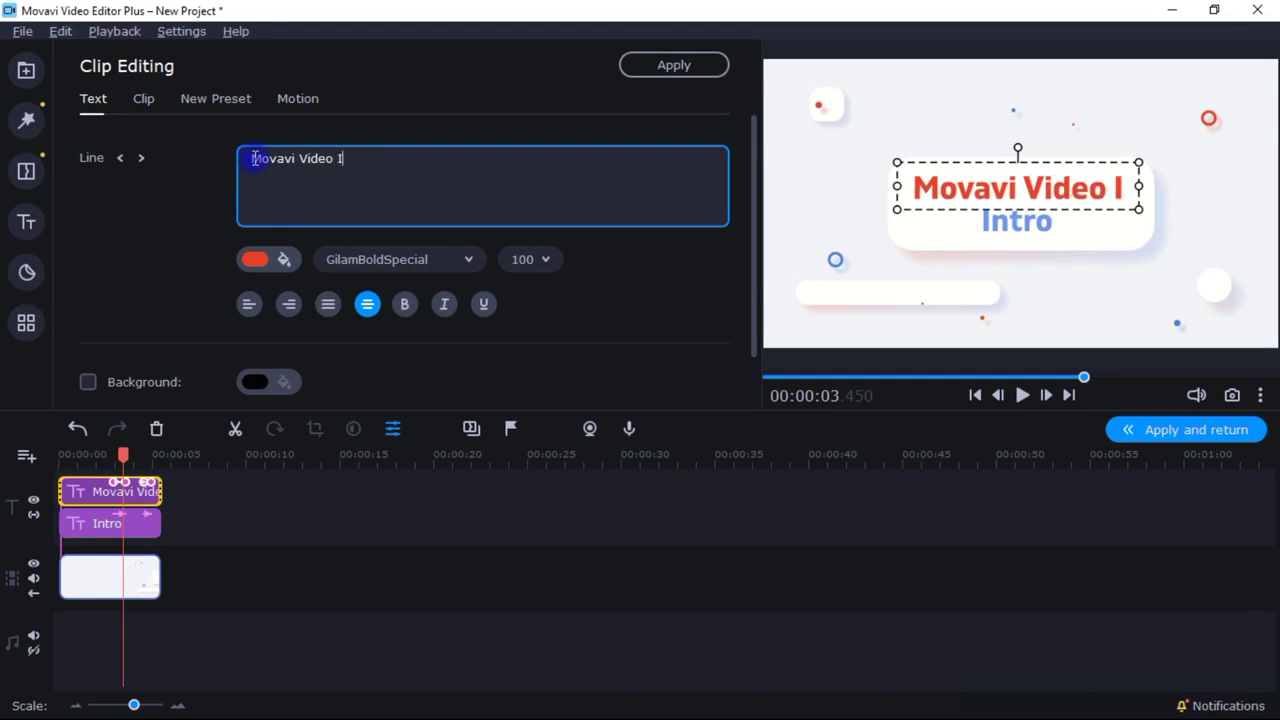
text(ntro)
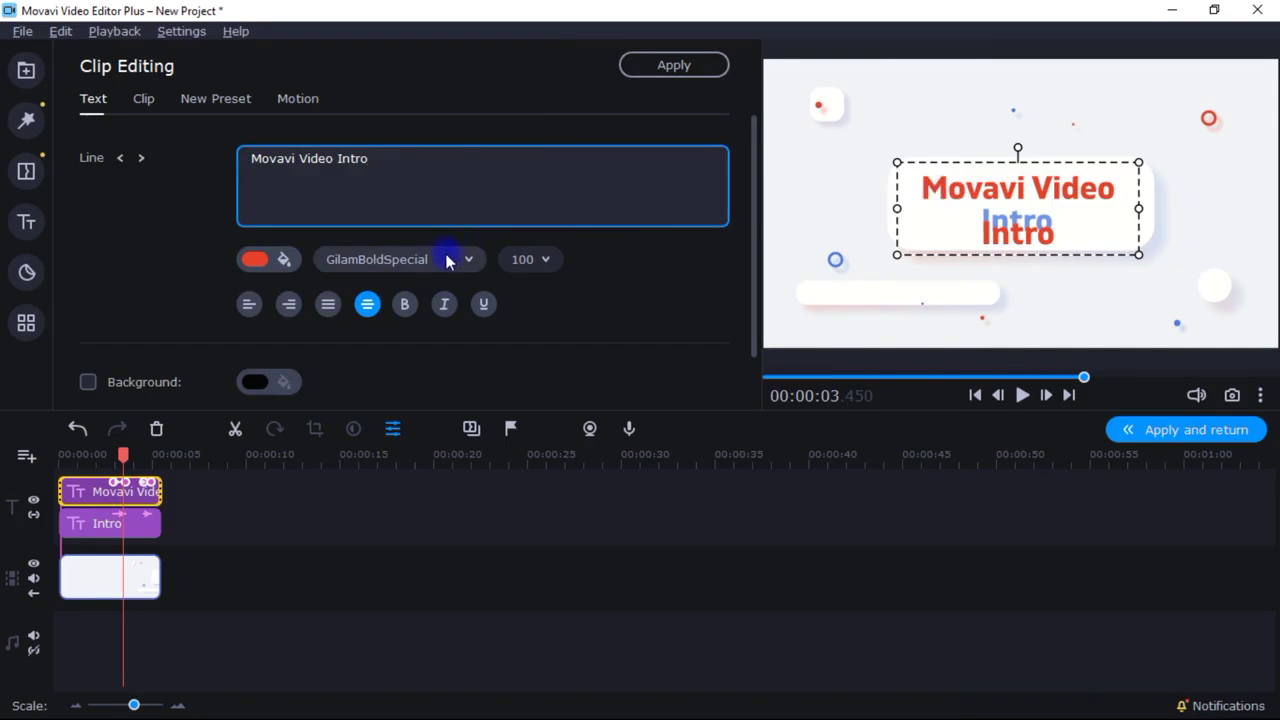
Set the Movavi Video Intro title's font size to 80 and shift it slightly to centre it in the white panel.
click(531, 259)
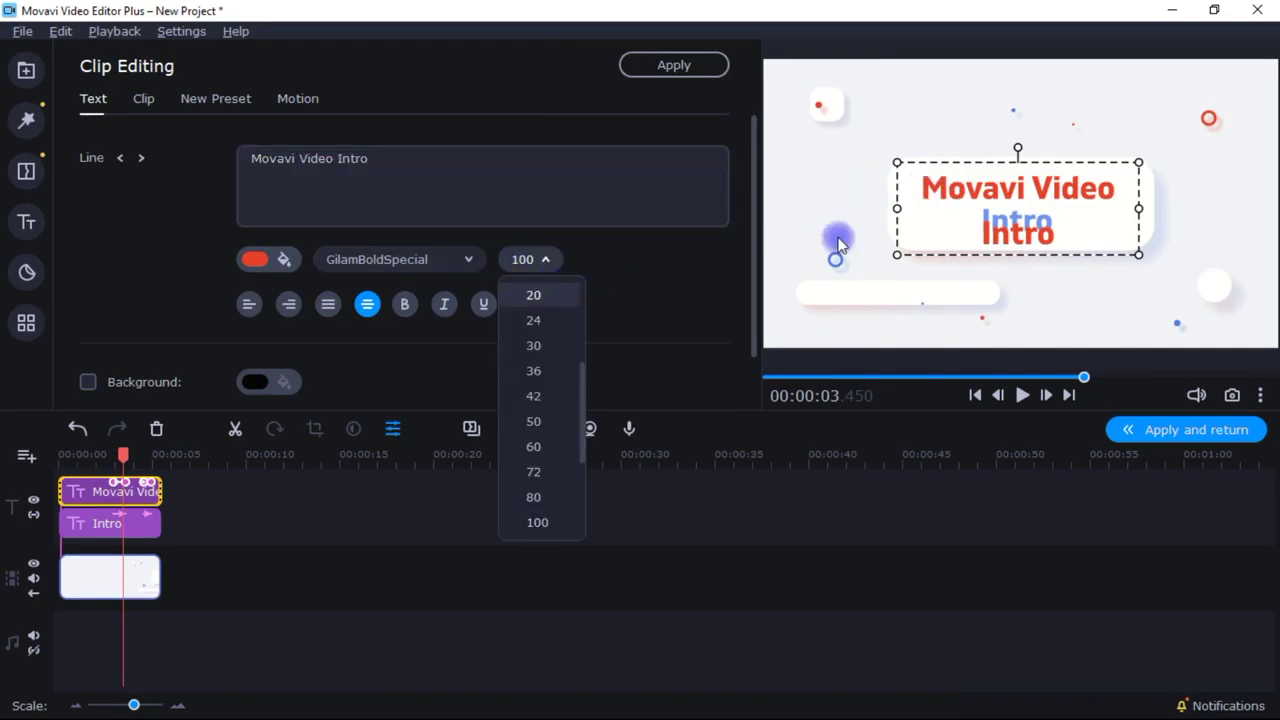
click(537, 496)
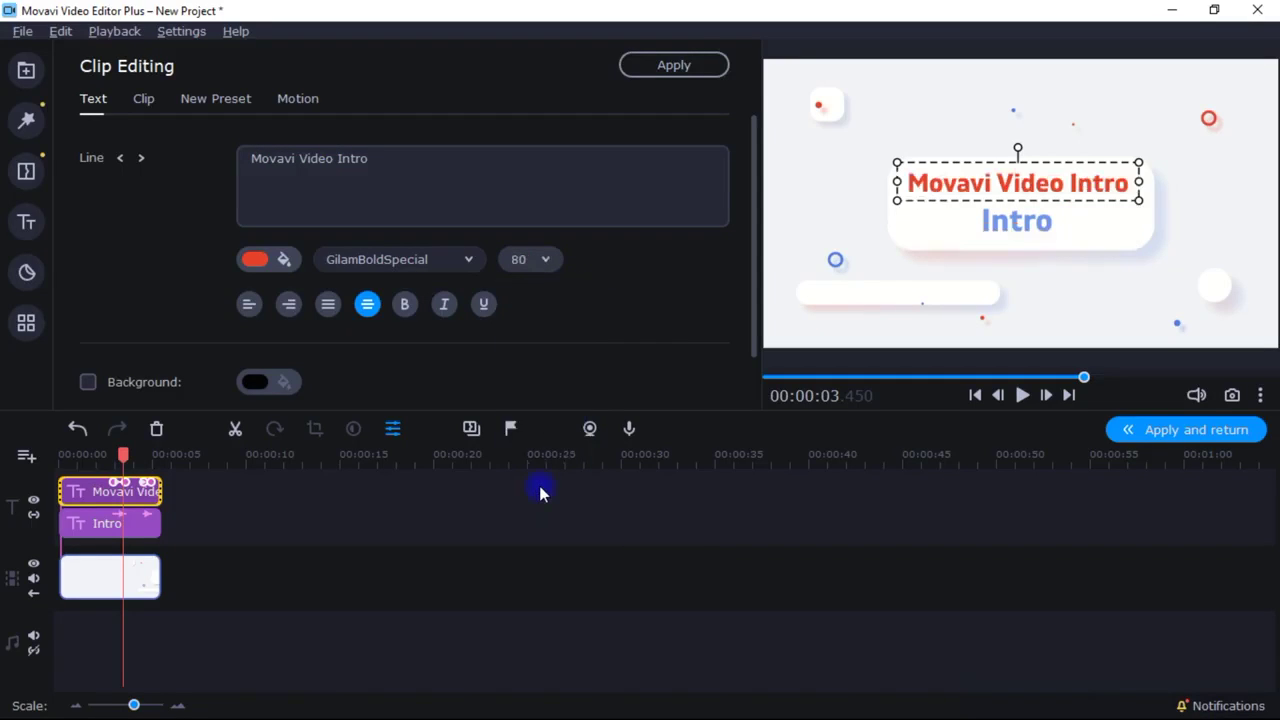
click(855, 180)
drag(978, 182, 984, 173)
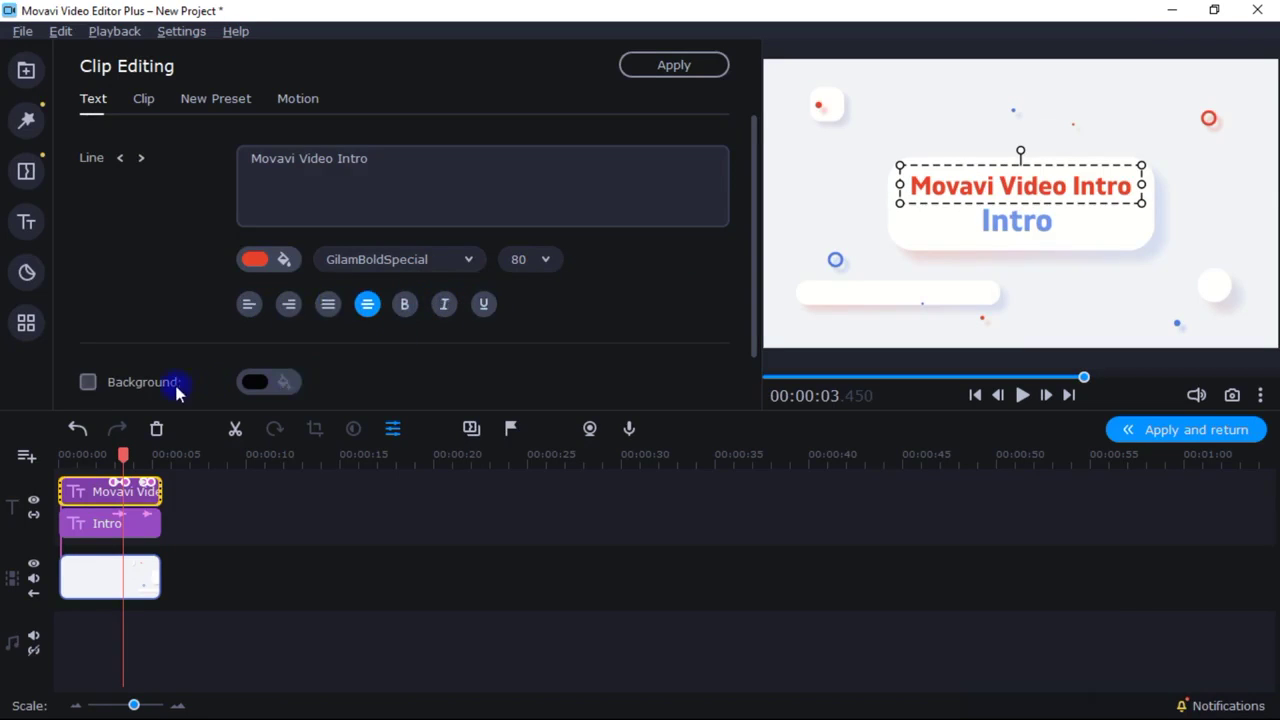
Preview the title's background option, and examine its clip duration, animation speed, new preset and motion settings.
click(89, 382)
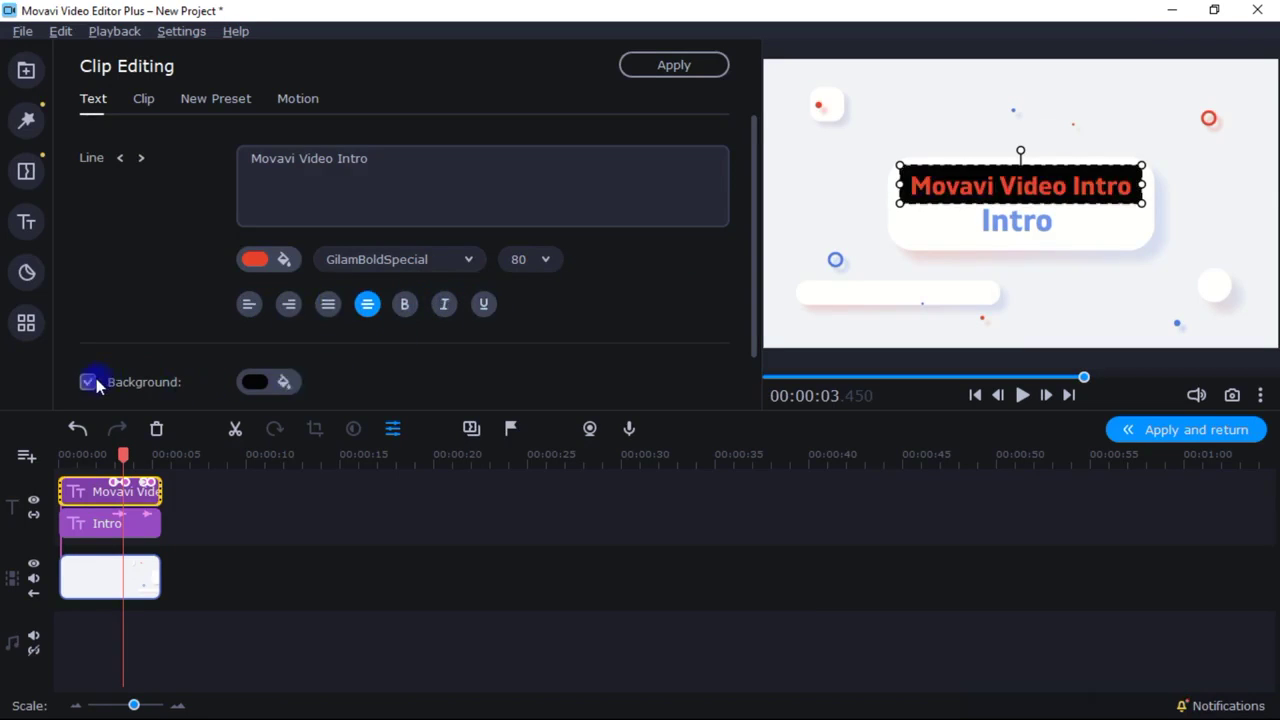
click(89, 382)
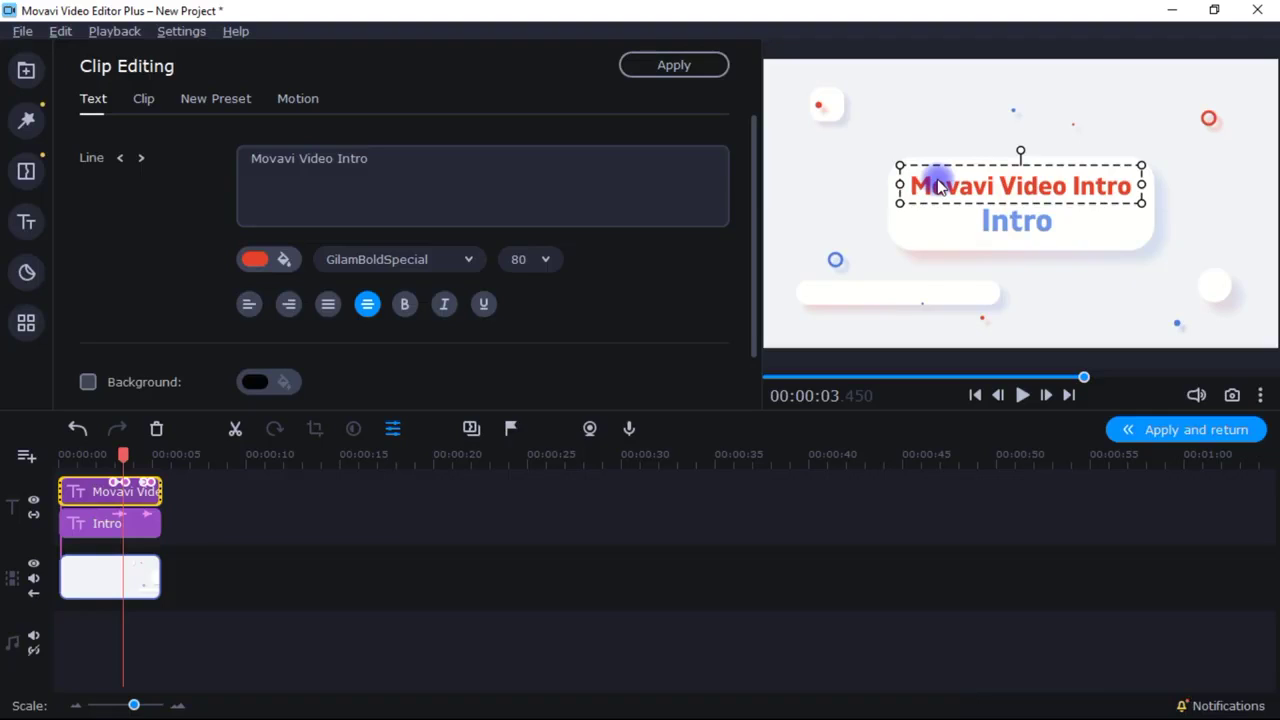
click(147, 98)
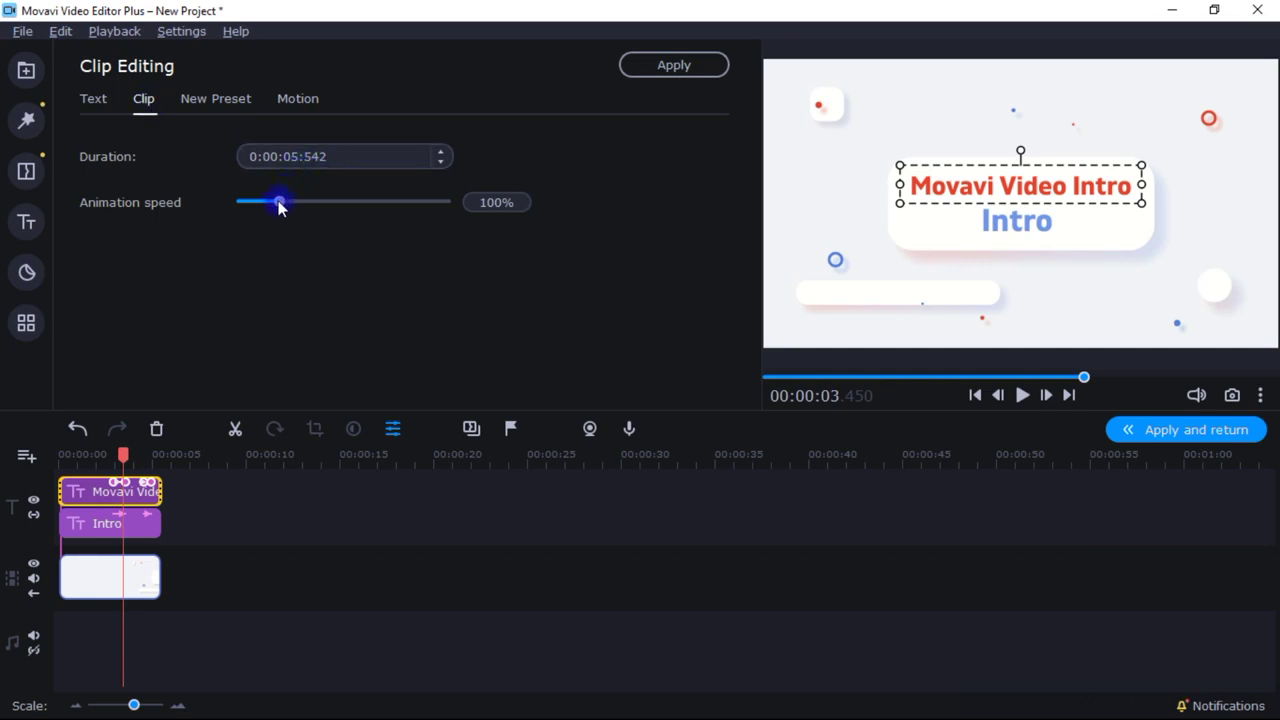
click(229, 110)
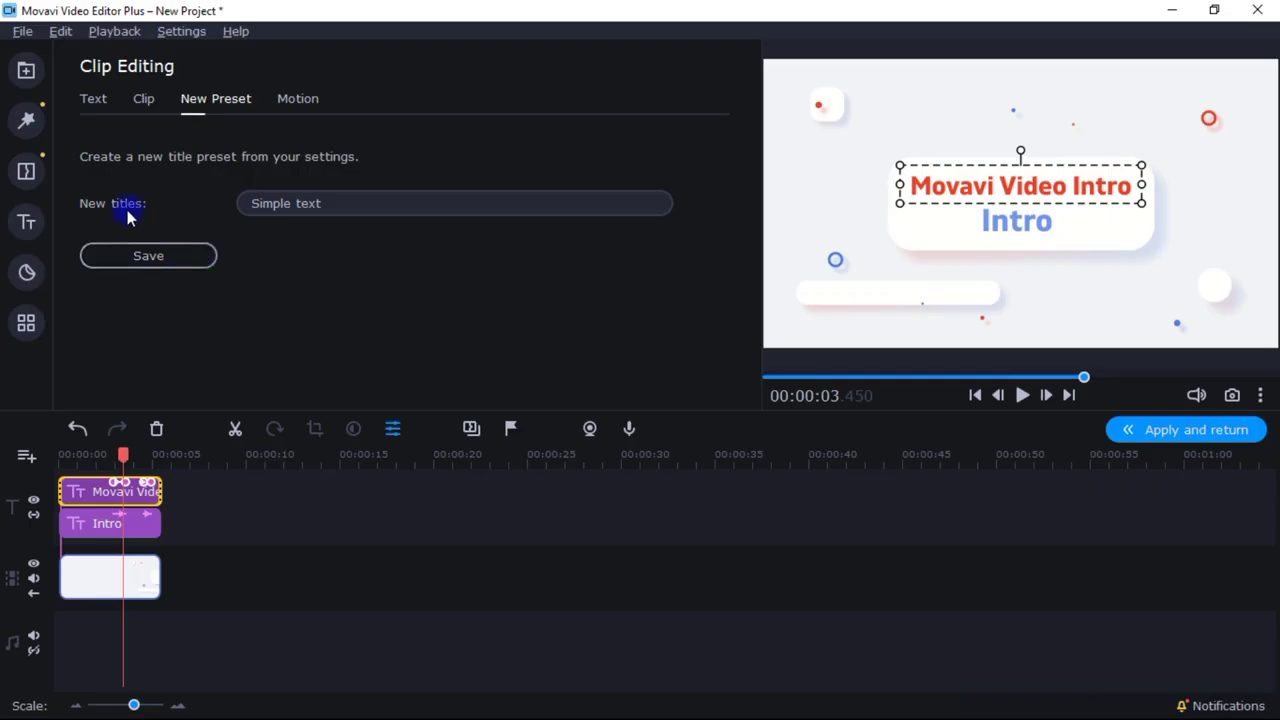
click(292, 101)
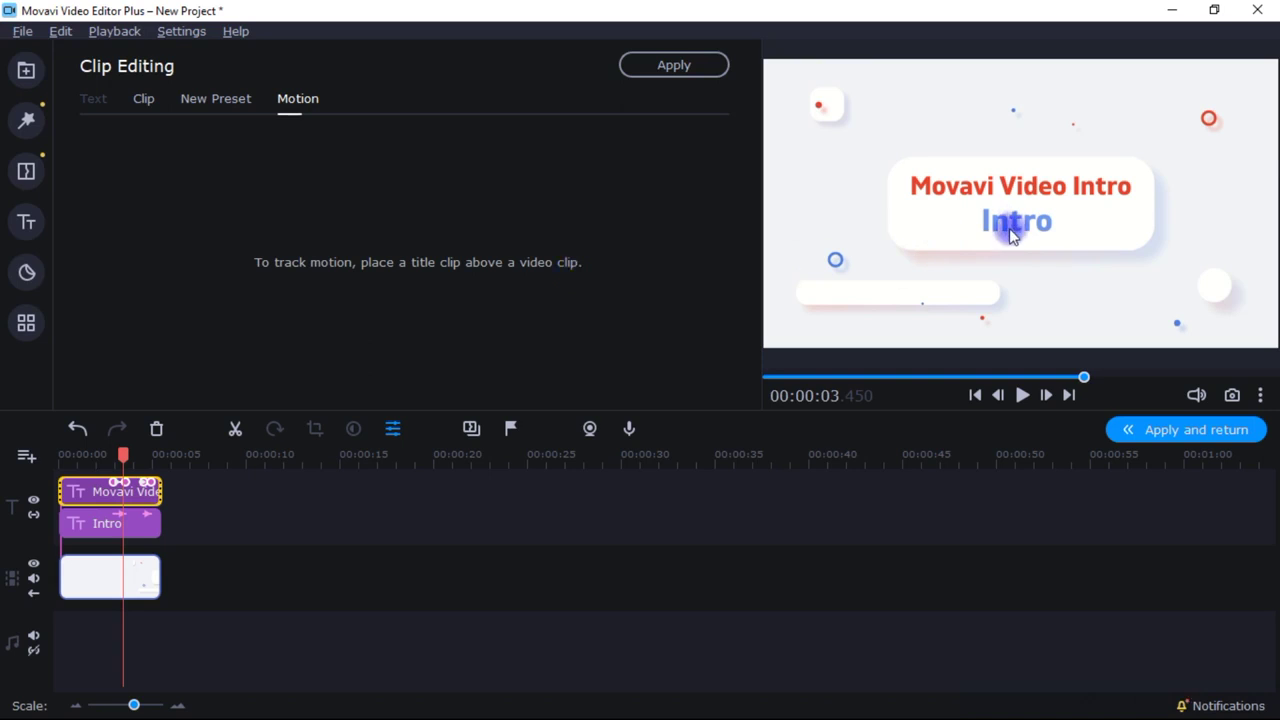
Replace the text of the Intro title with "By" followed by the creator's full name.
click(119, 521)
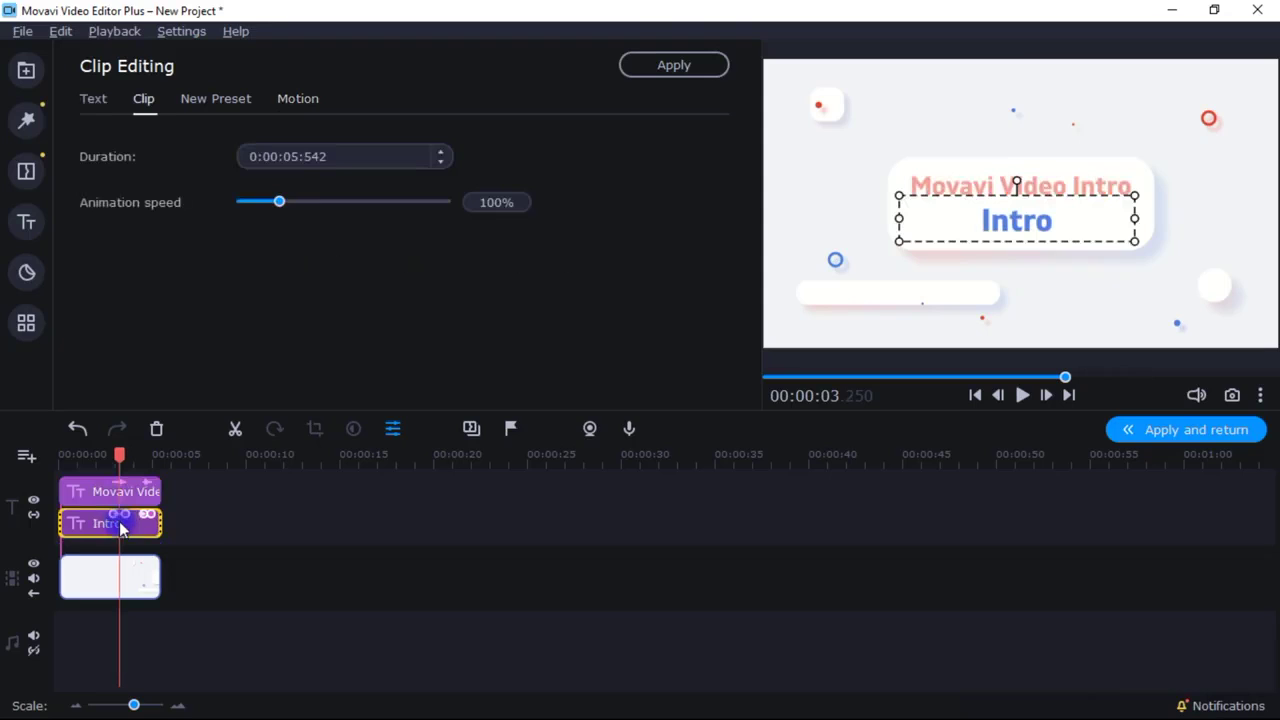
click(97, 112)
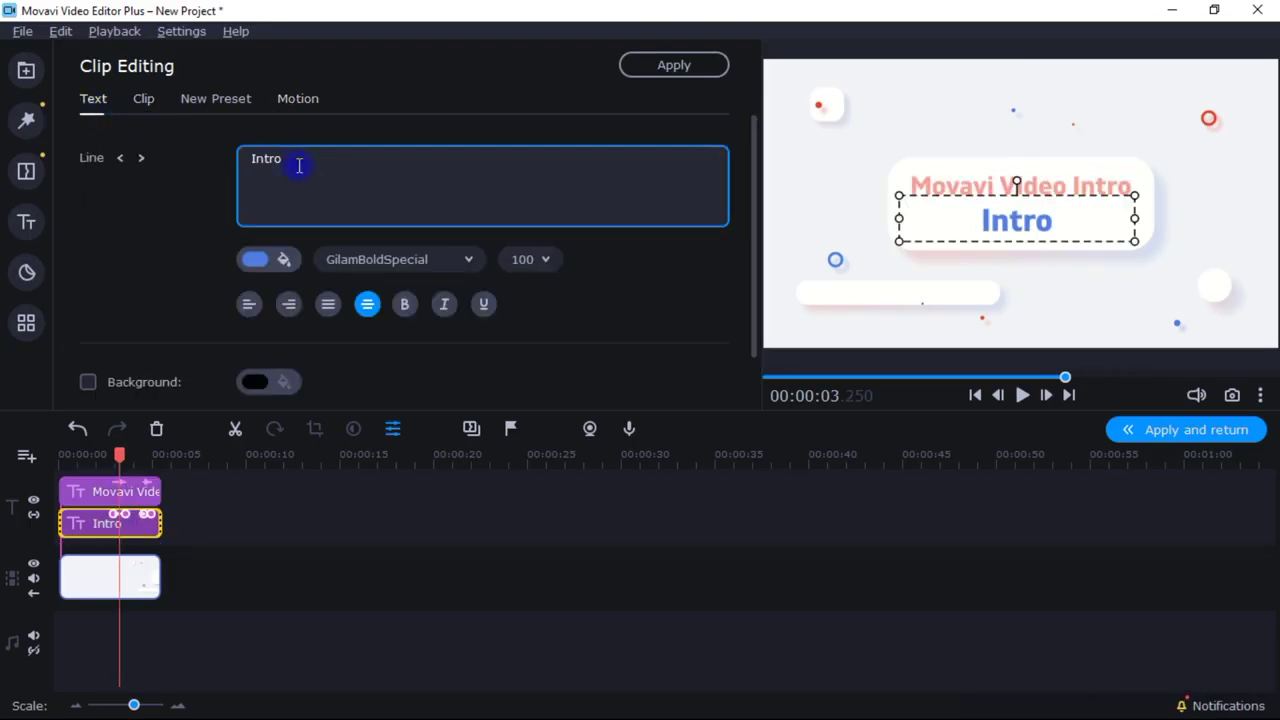
double_click(242, 157)
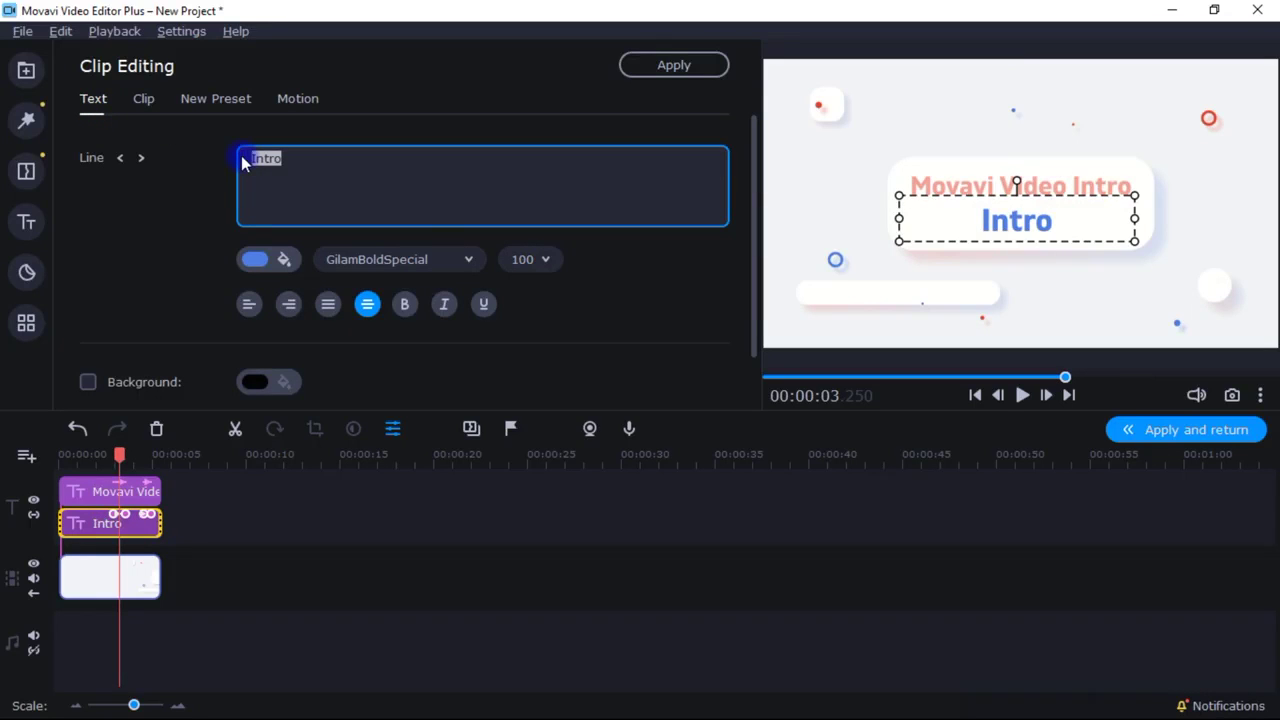
text(Ed)
key(BackSpace)
key(BackSpace)
text(By Ed He)
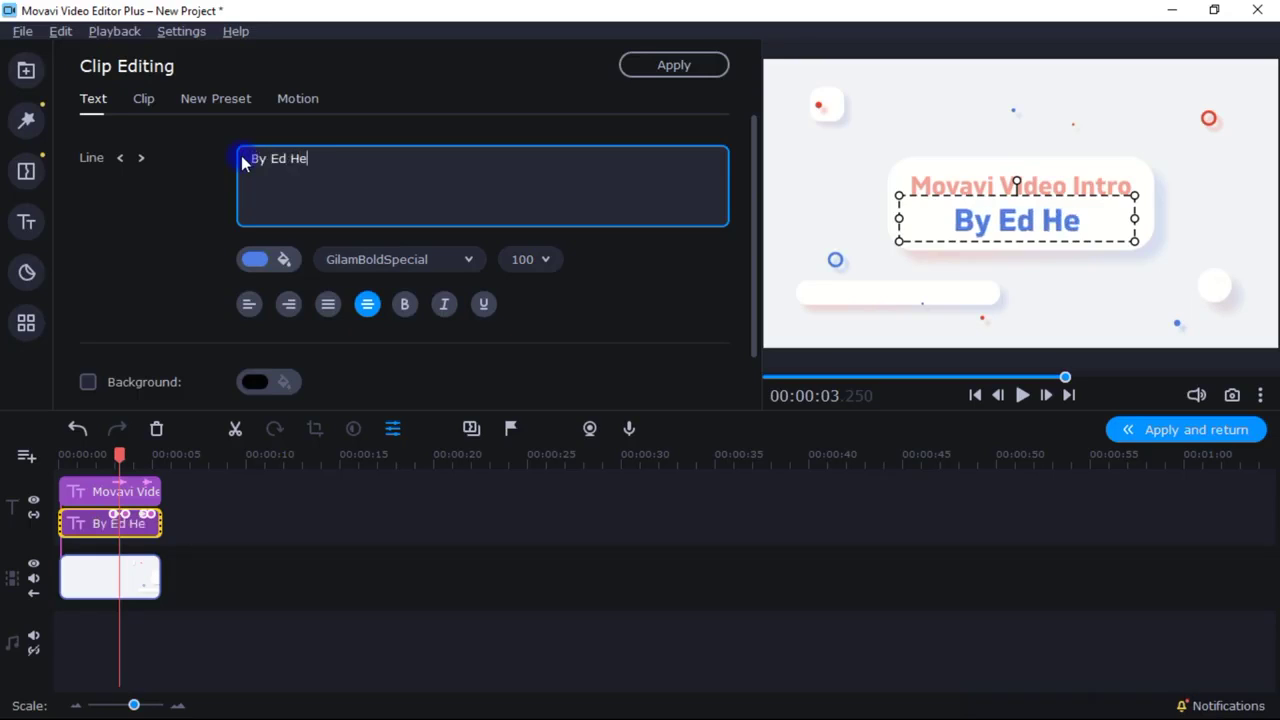
text(rzog)
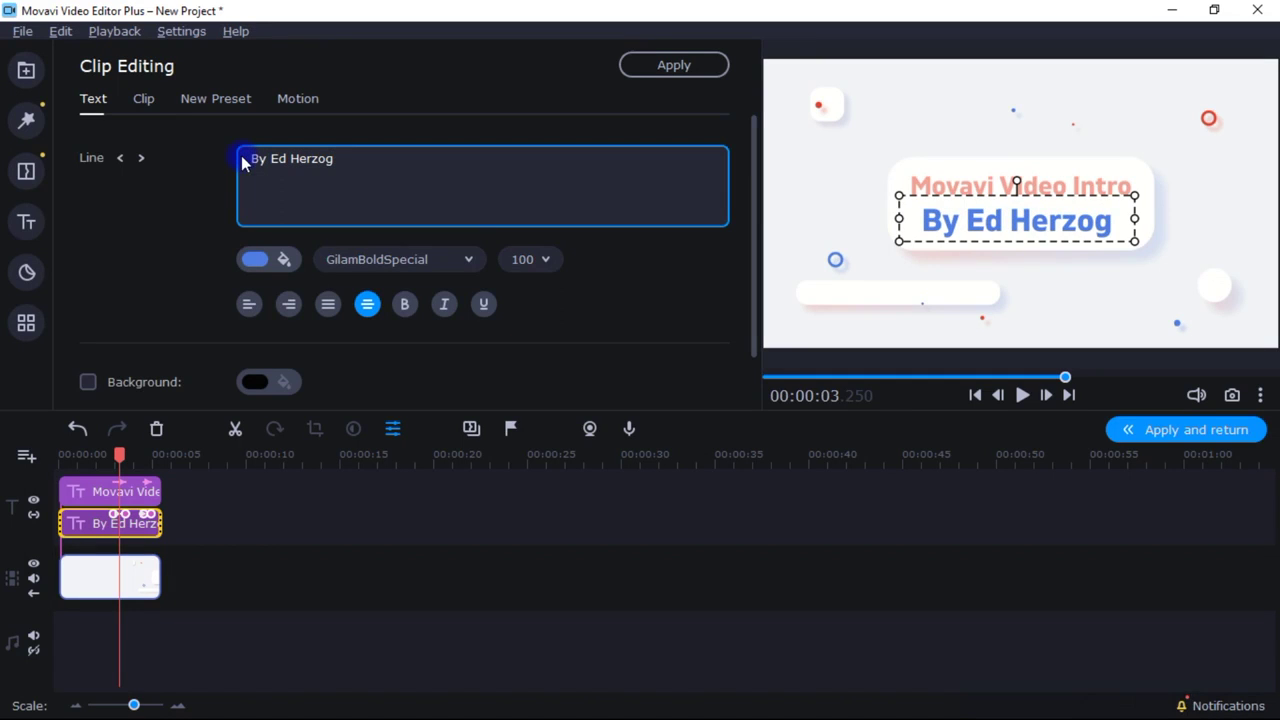
Set the creator name title's font size to 60 and move it slightly down below the main title.
click(517, 264)
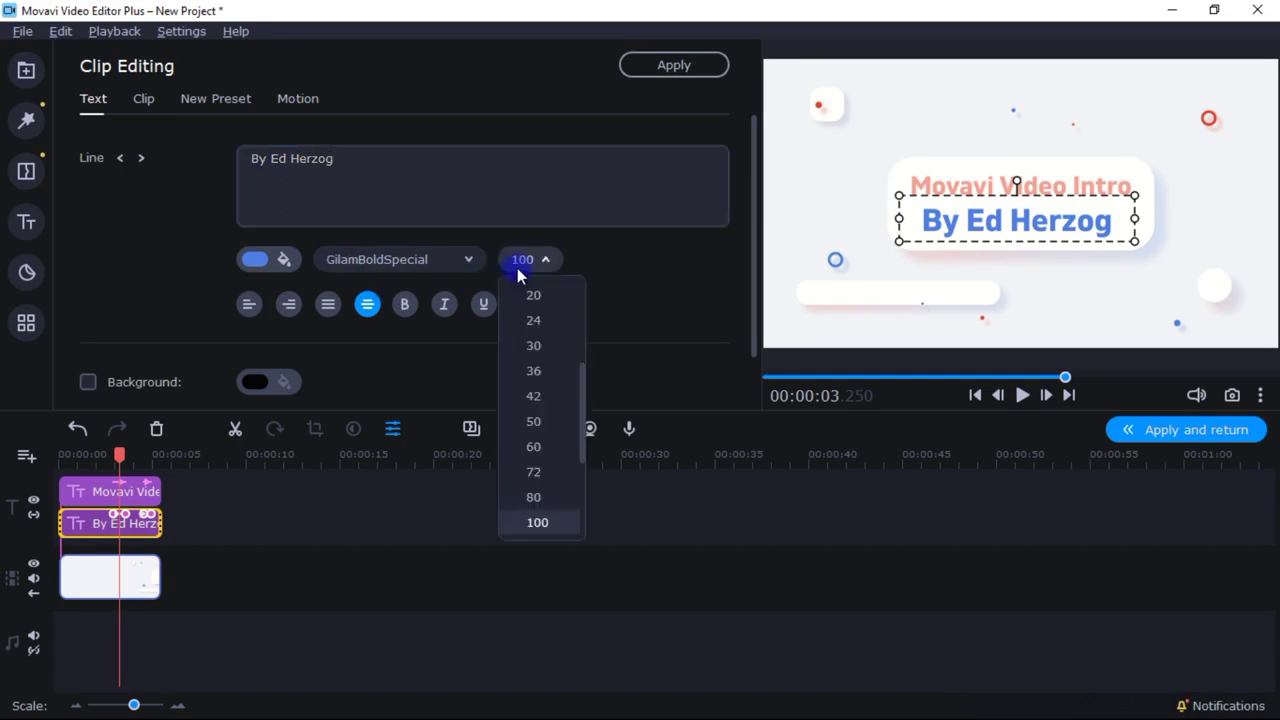
click(534, 448)
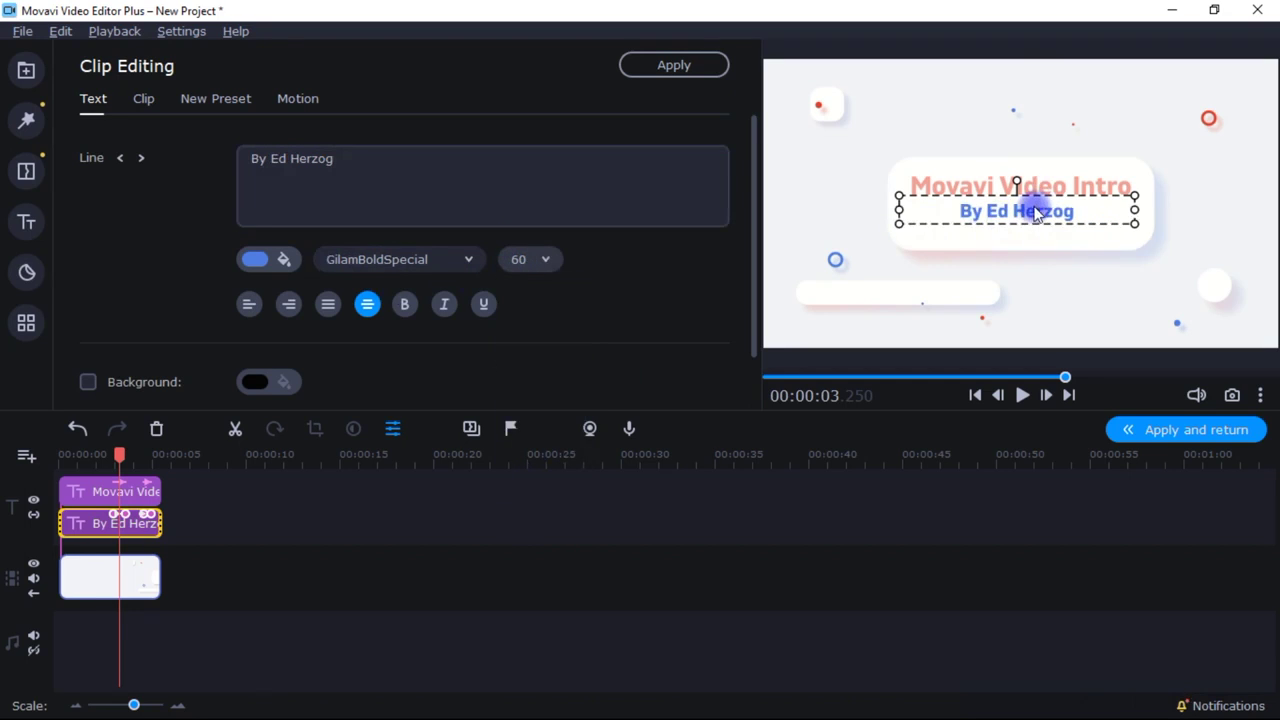
drag(1030, 208, 1030, 220)
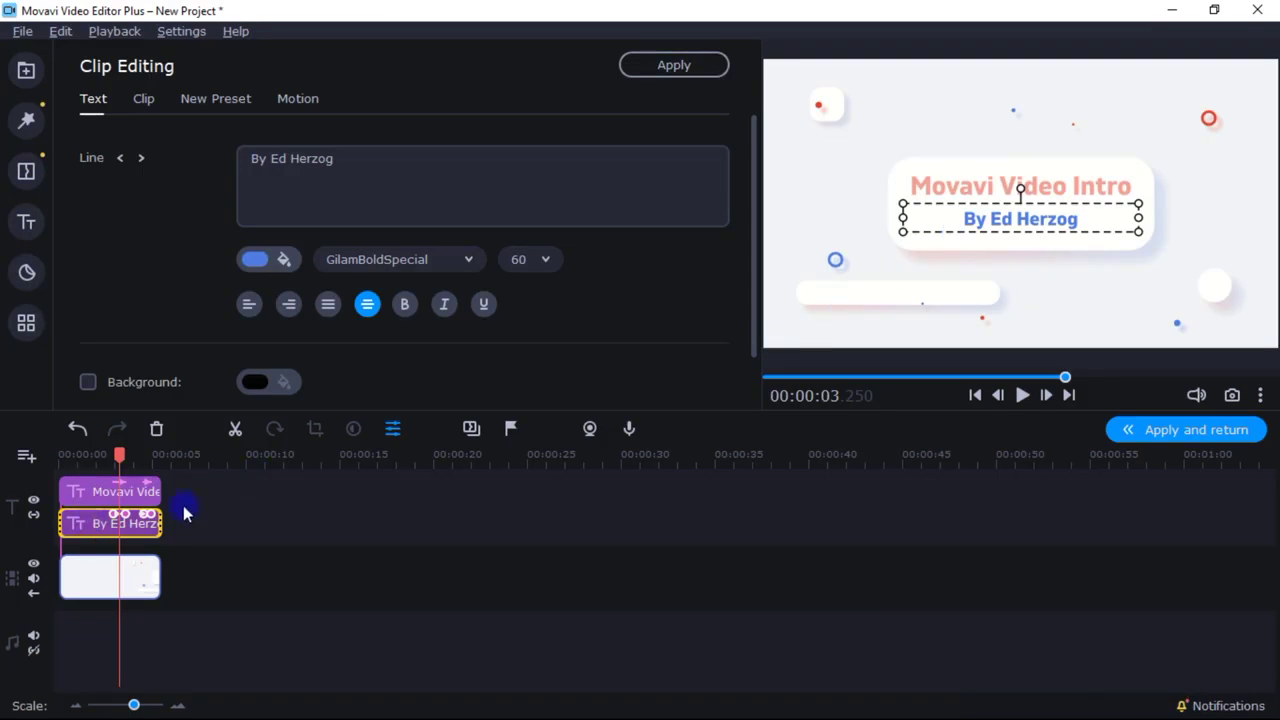
Check the editing options for the creator name title and browse all title presets that could be used in the intro.
click(96, 524)
right_click(96, 526)
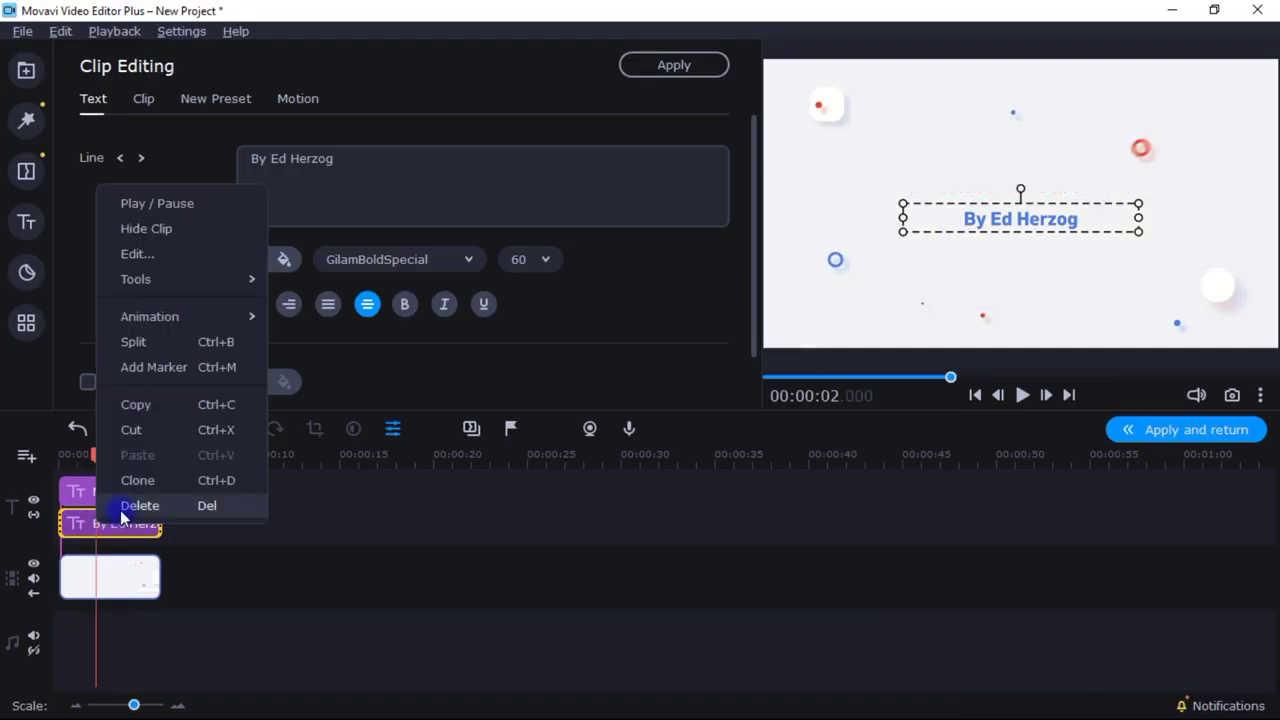
click(28, 223)
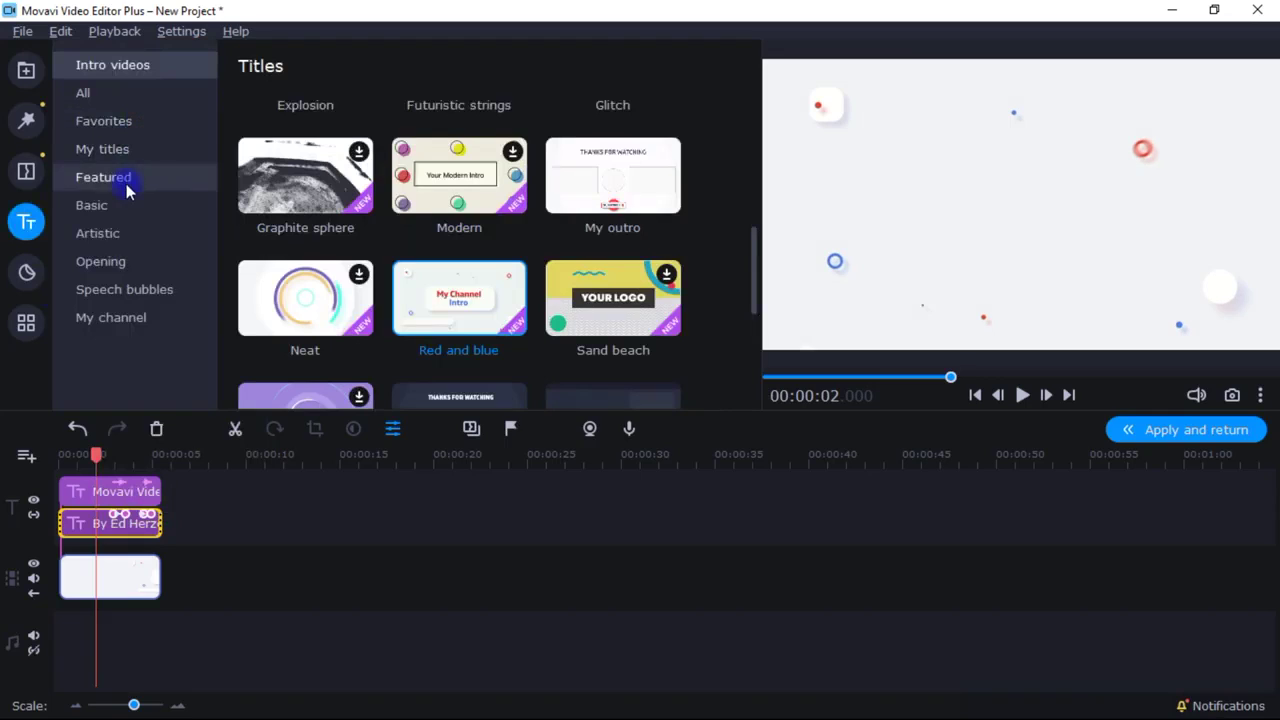
click(108, 100)
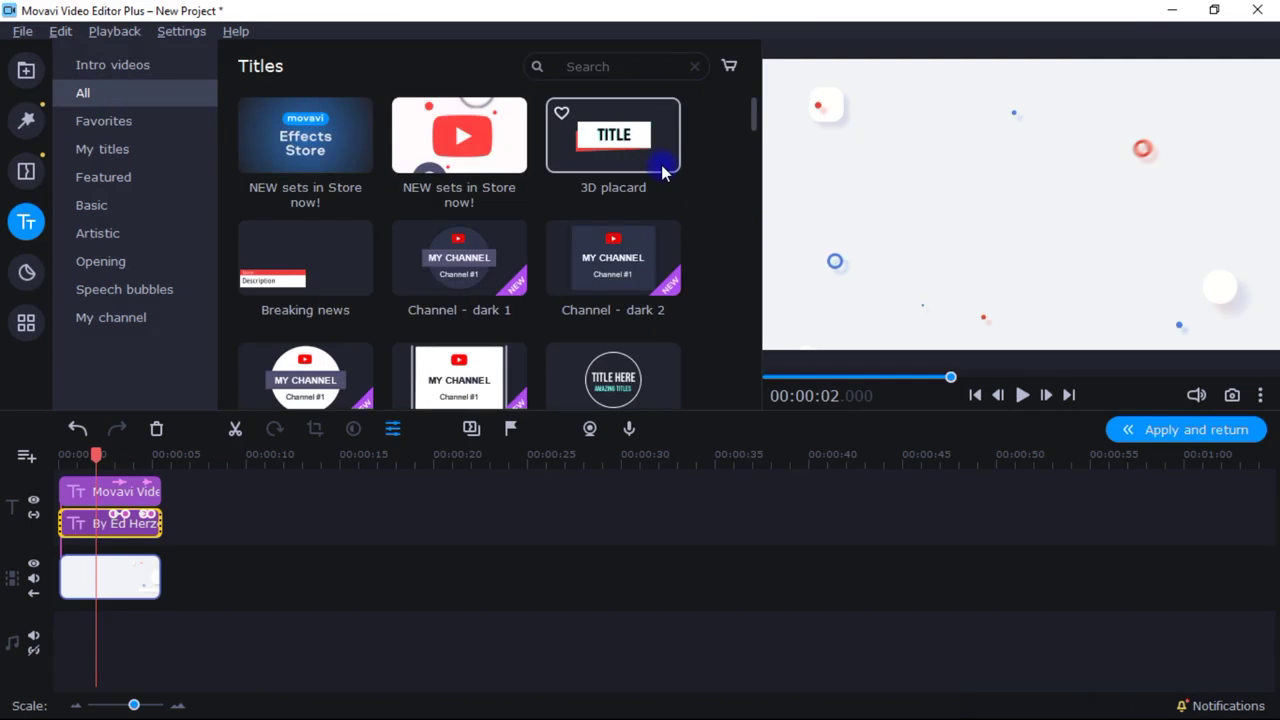
click(100, 491)
click(95, 522)
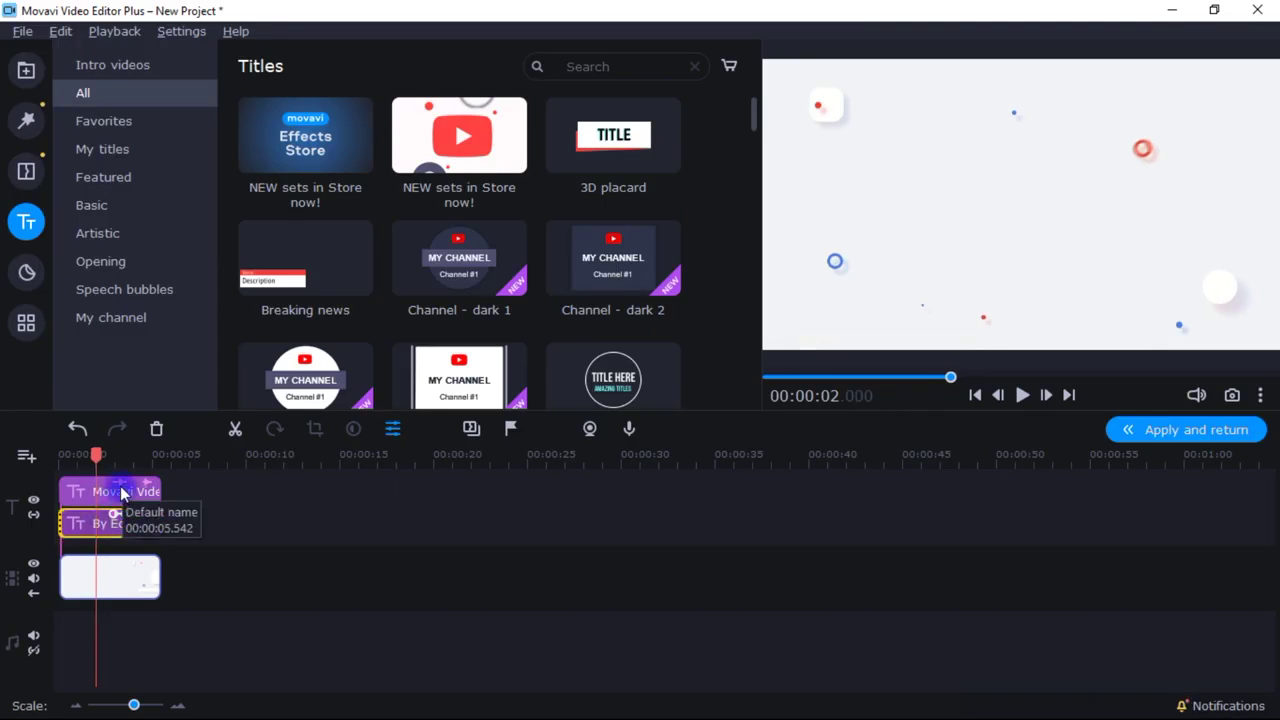
Apply the intro edits, return to the main project timeline and play the customized intro.
click(1164, 429)
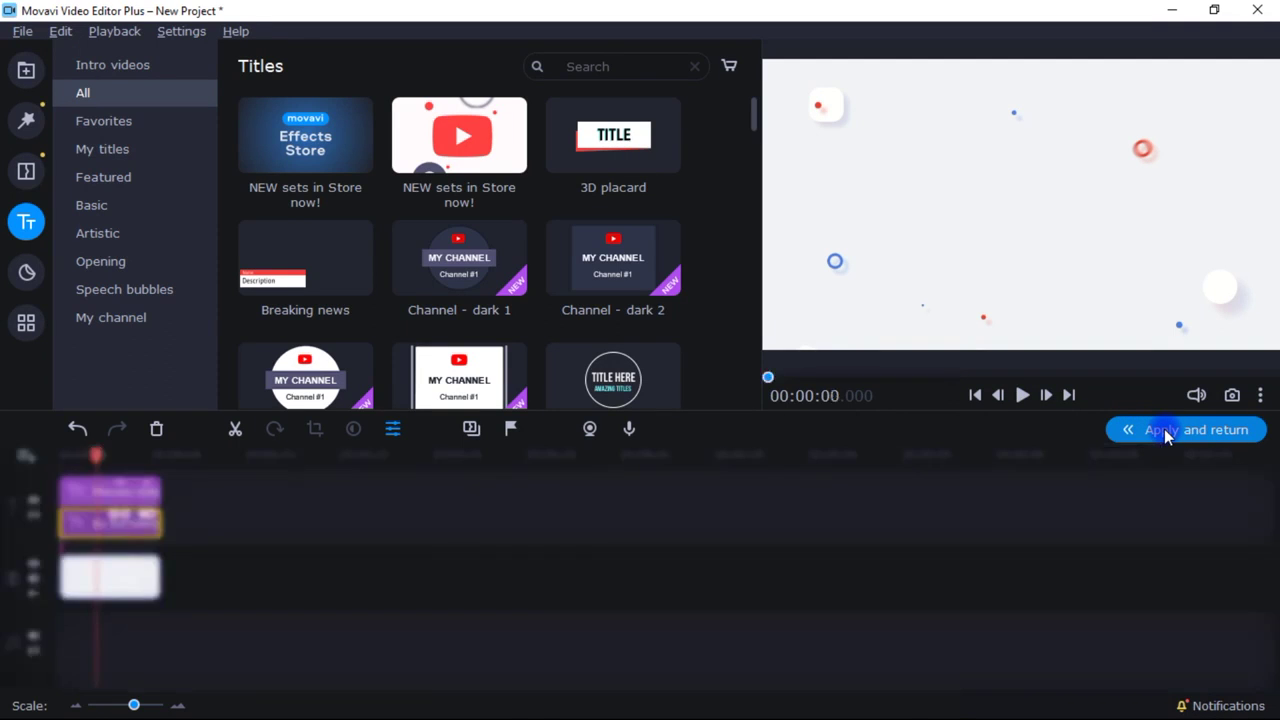
click(1022, 395)
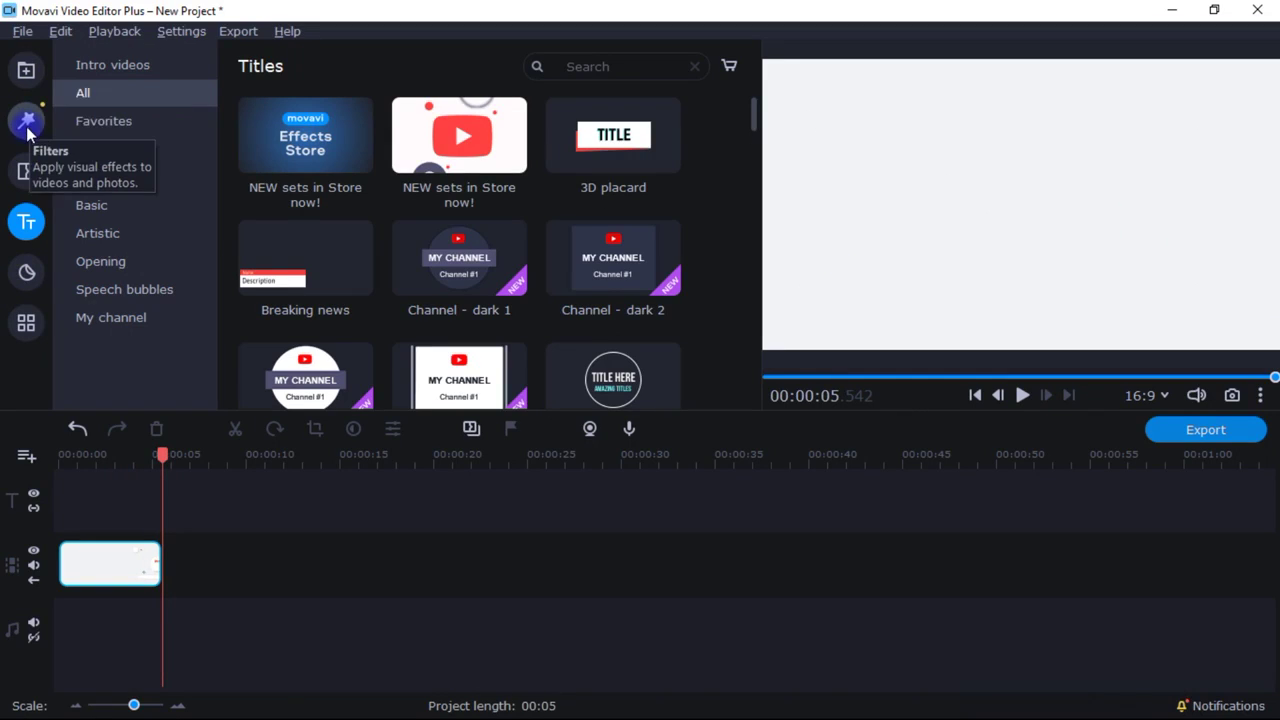
Add the Live the Moment music to the start of the audio track.
click(24, 74)
click(82, 149)
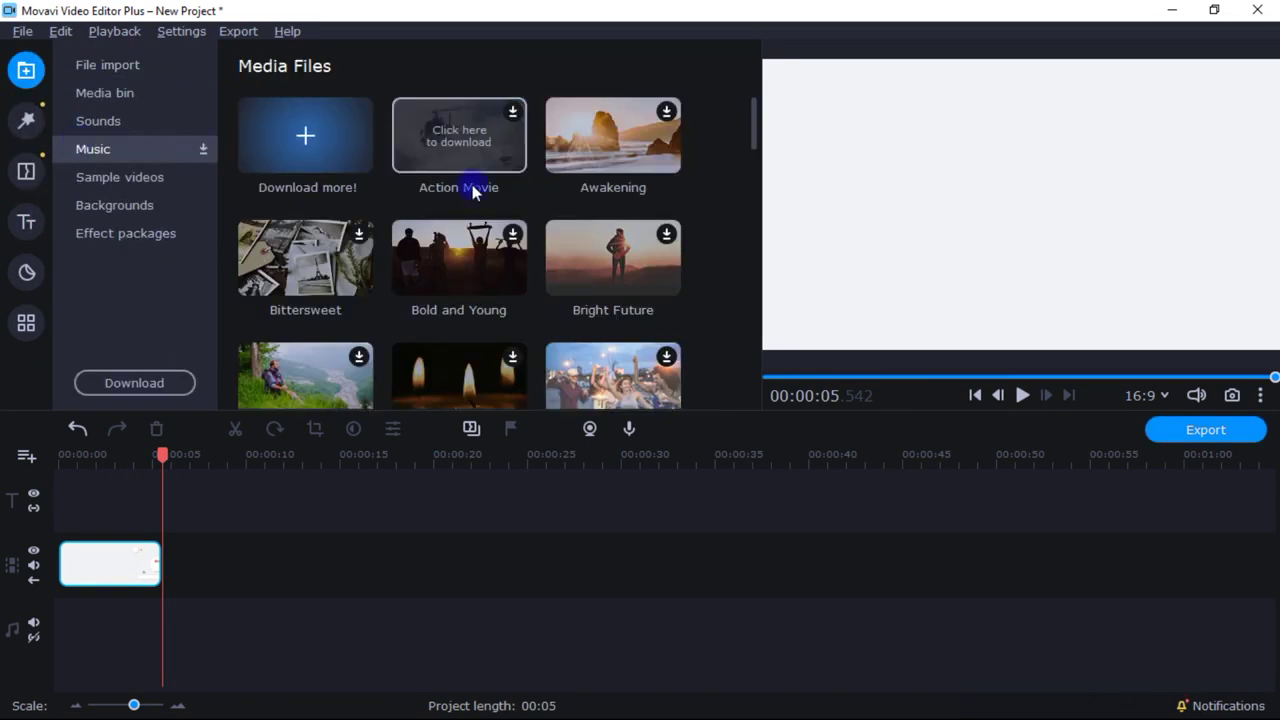
drag(754, 133, 738, 282)
drag(271, 258, 63, 608)
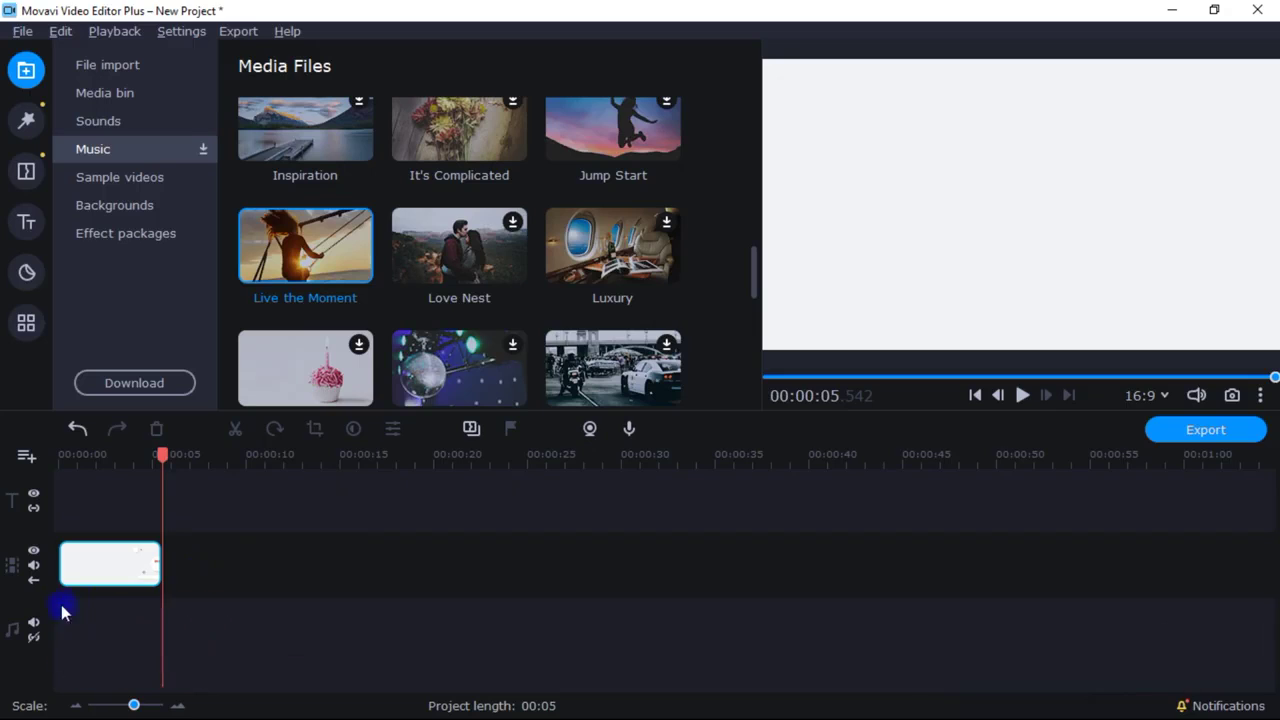
Split the Live the Moment music at the end of the intro clip and delete the excess part.
click(160, 570)
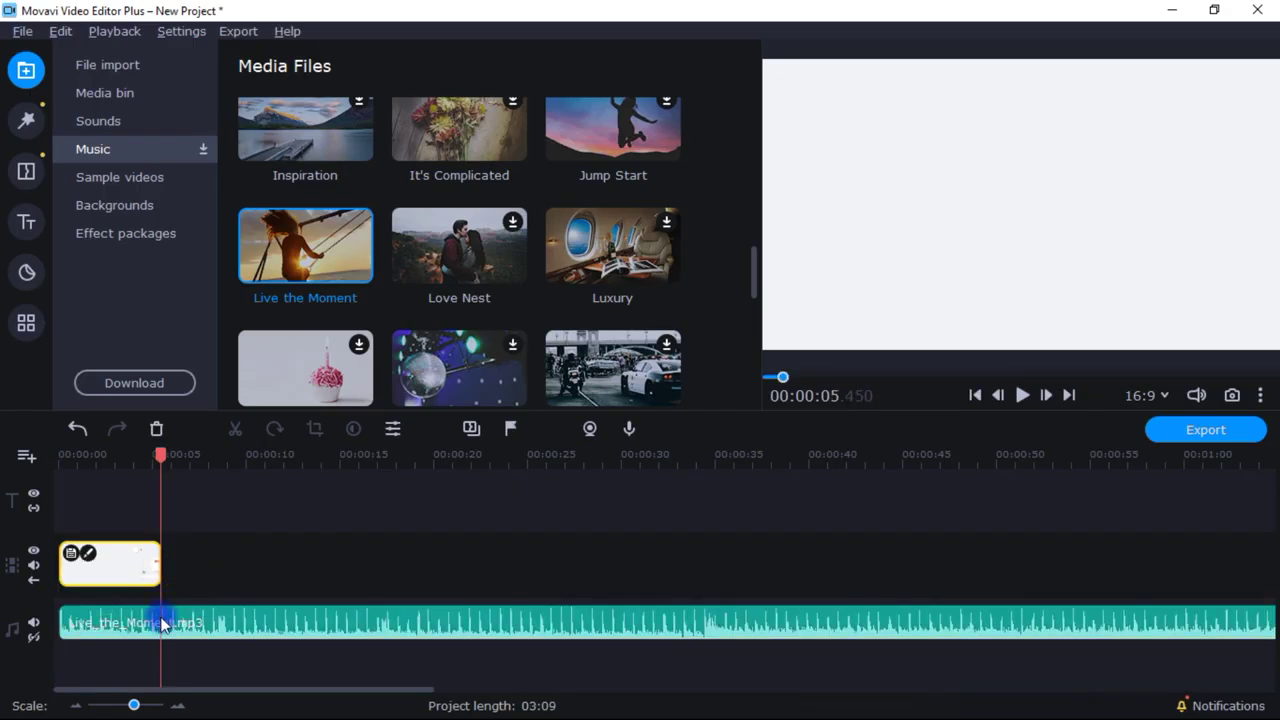
right_click(161, 618)
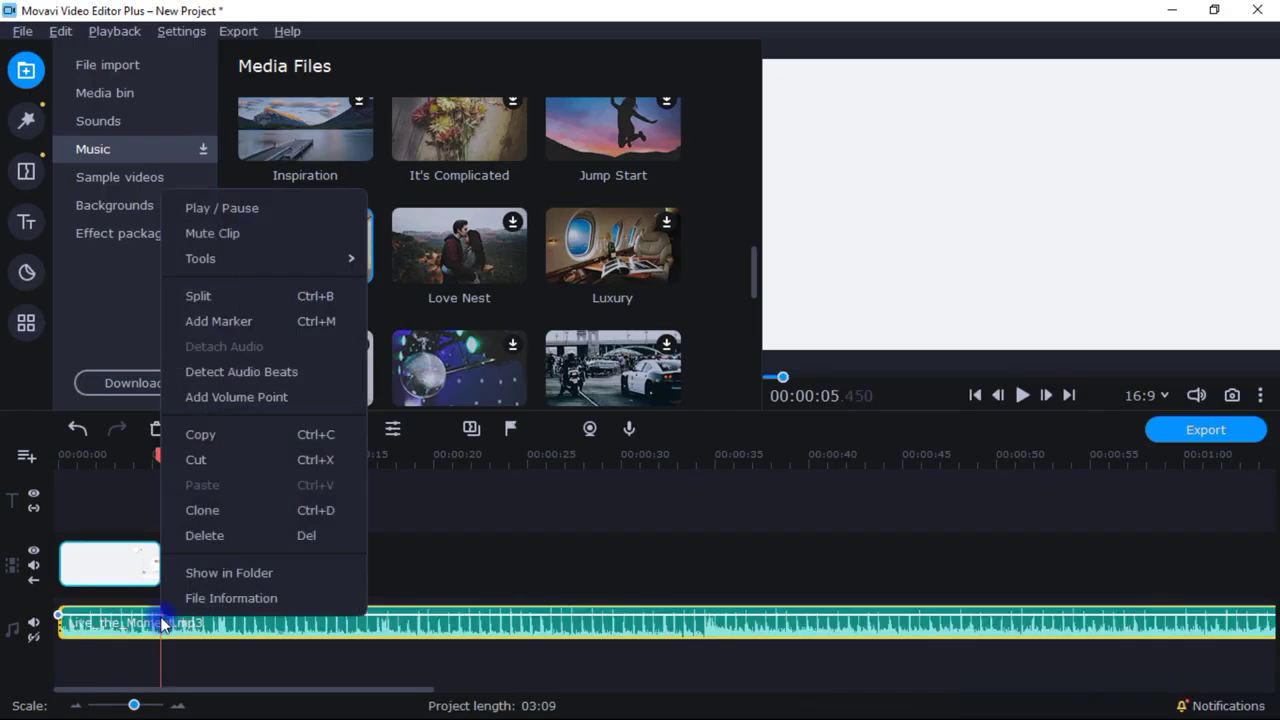
click(288, 297)
click(214, 633)
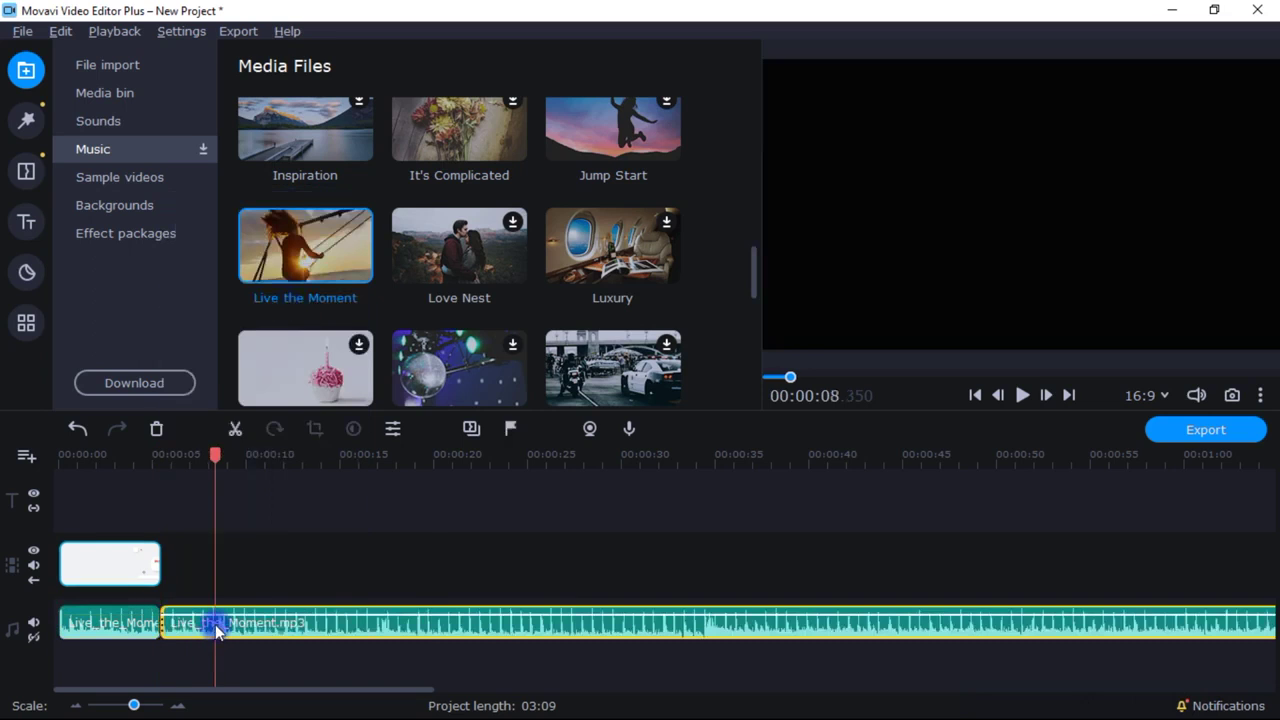
right_click(214, 625)
Set the remaining music clip's volume to 75% and its fade in and fade out to 0.50 sec.
click(129, 614)
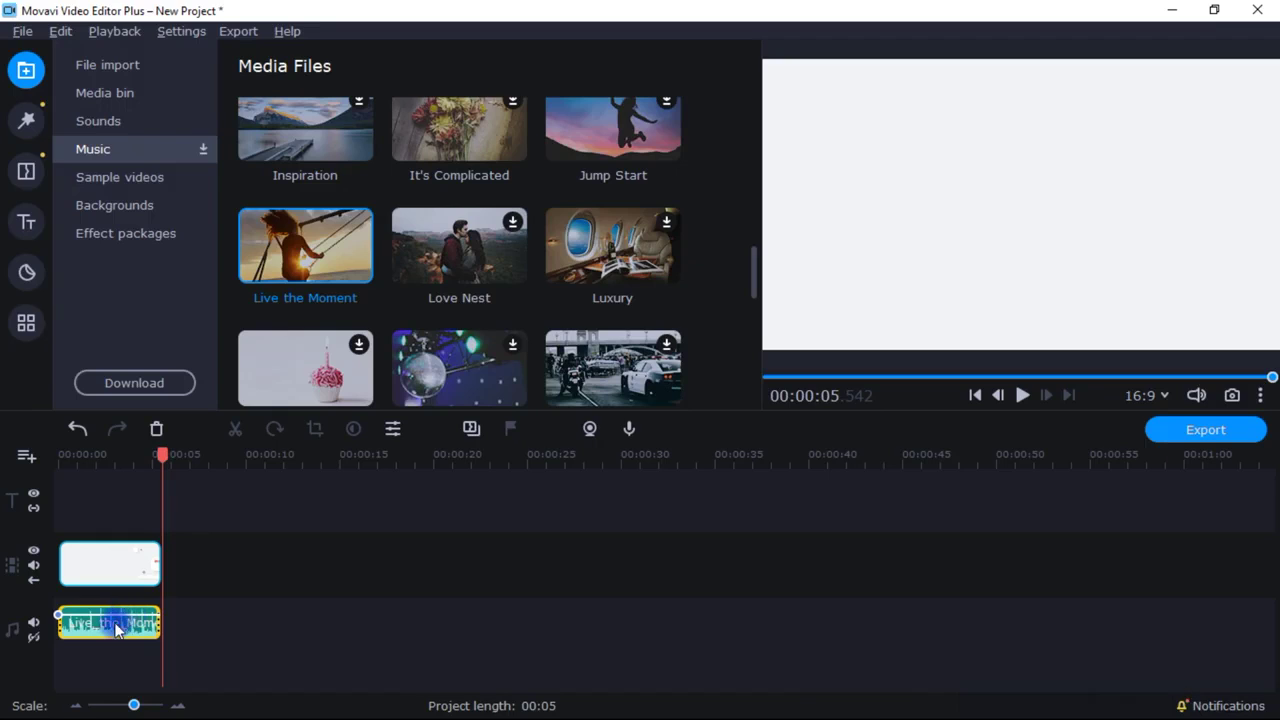
double_click(114, 622)
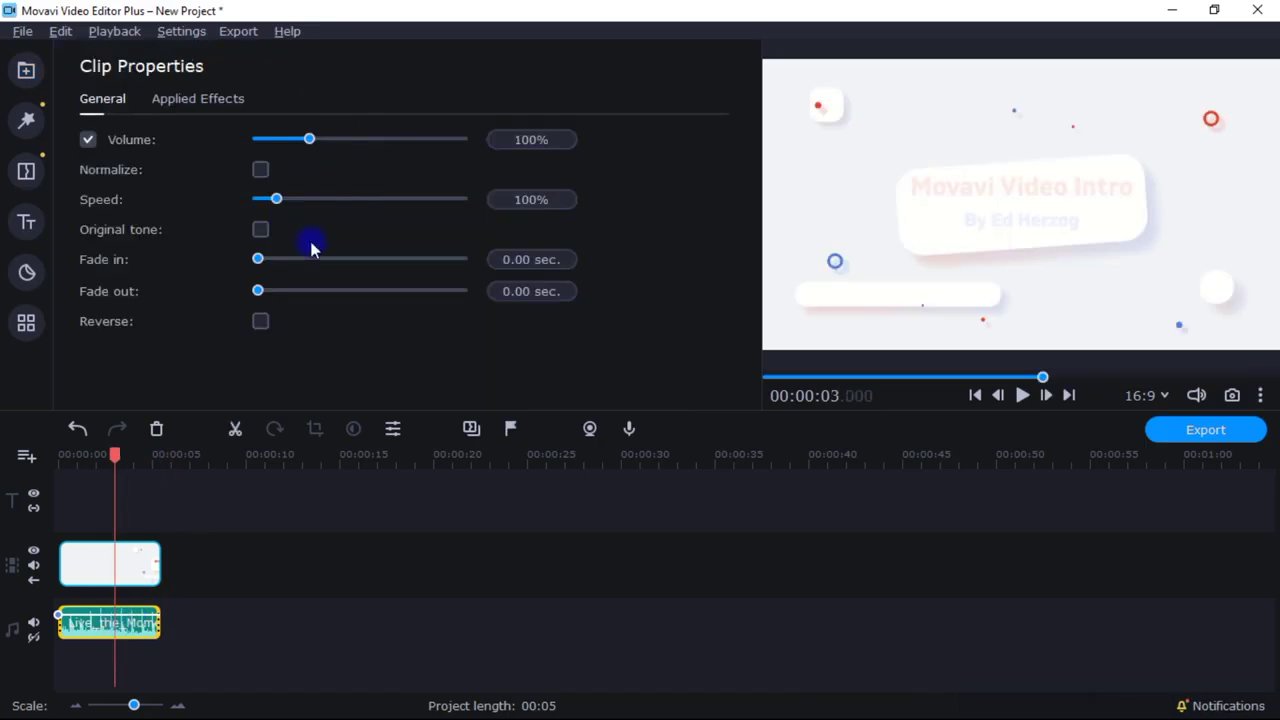
double_click(522, 139)
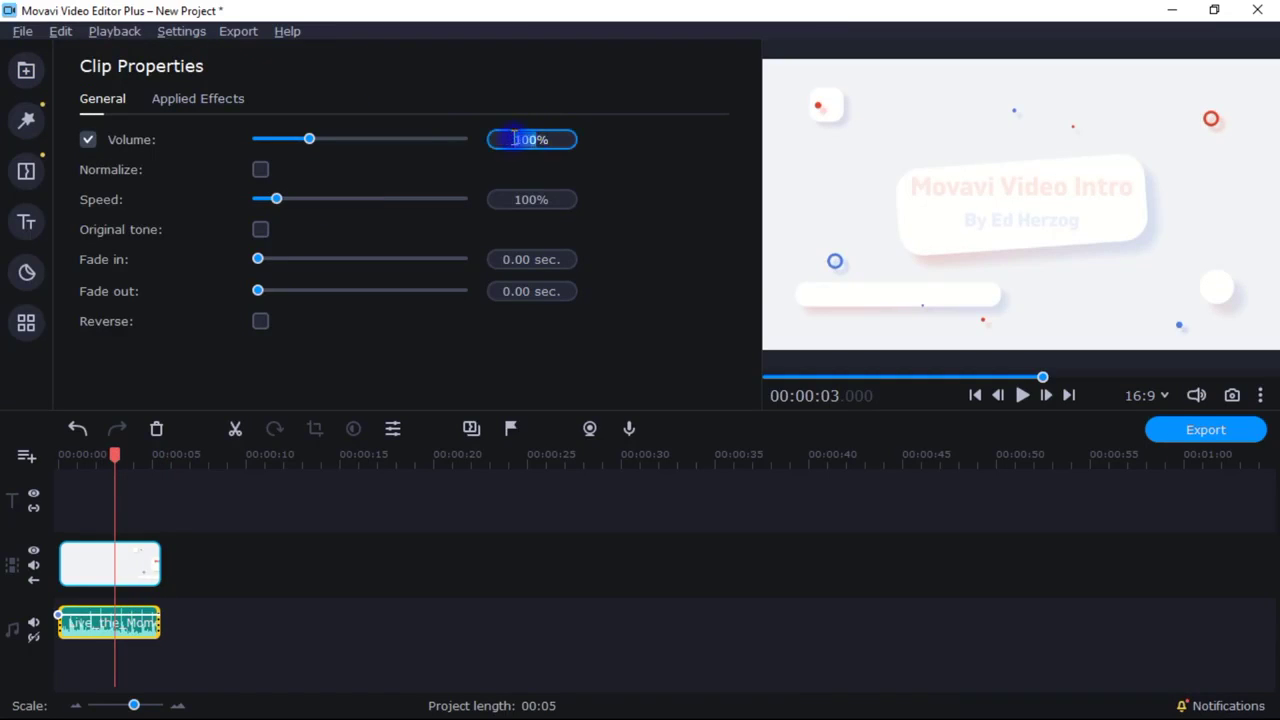
text(75)
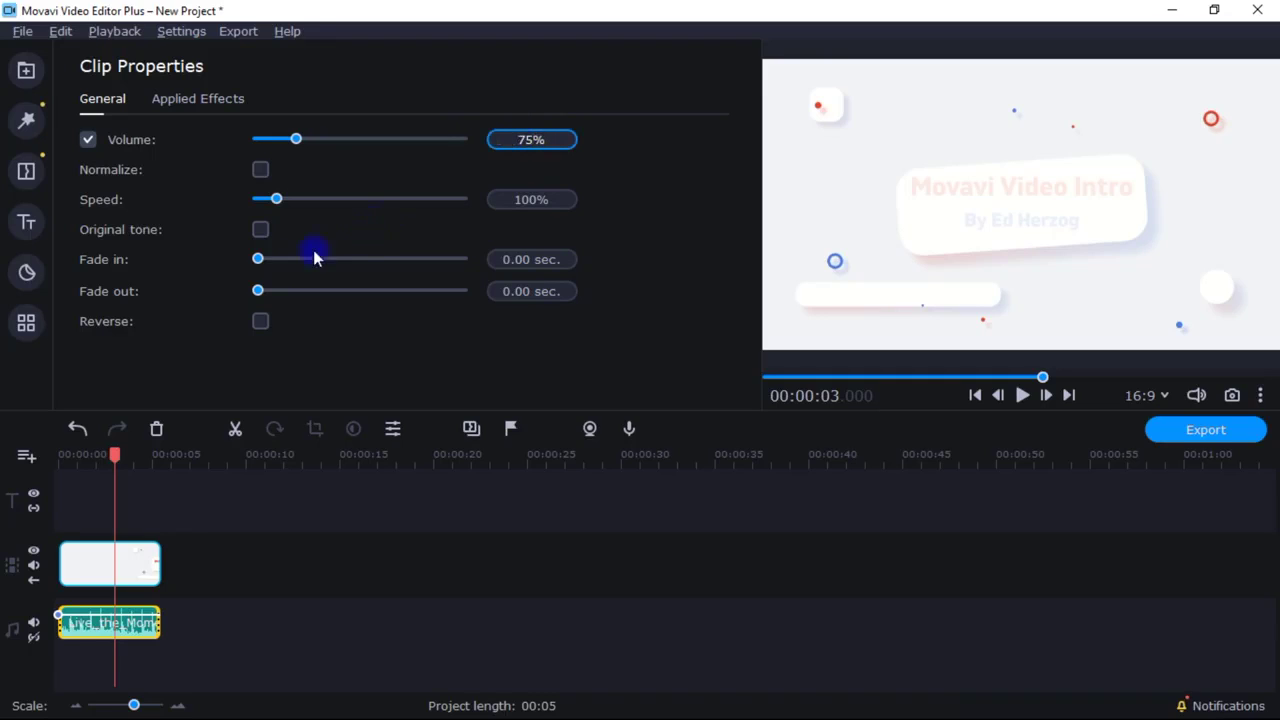
click(258, 260)
drag(258, 260, 271, 291)
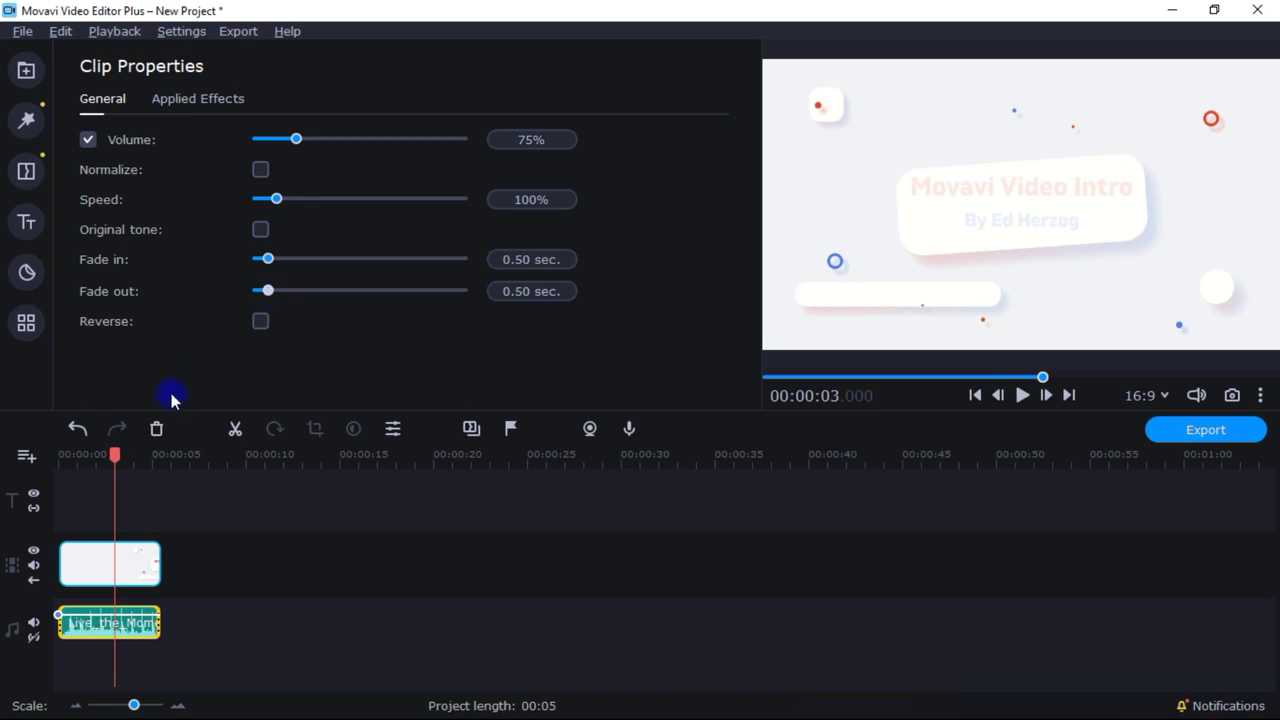
Play the intro with its music from the beginning.
drag(117, 452, 58, 455)
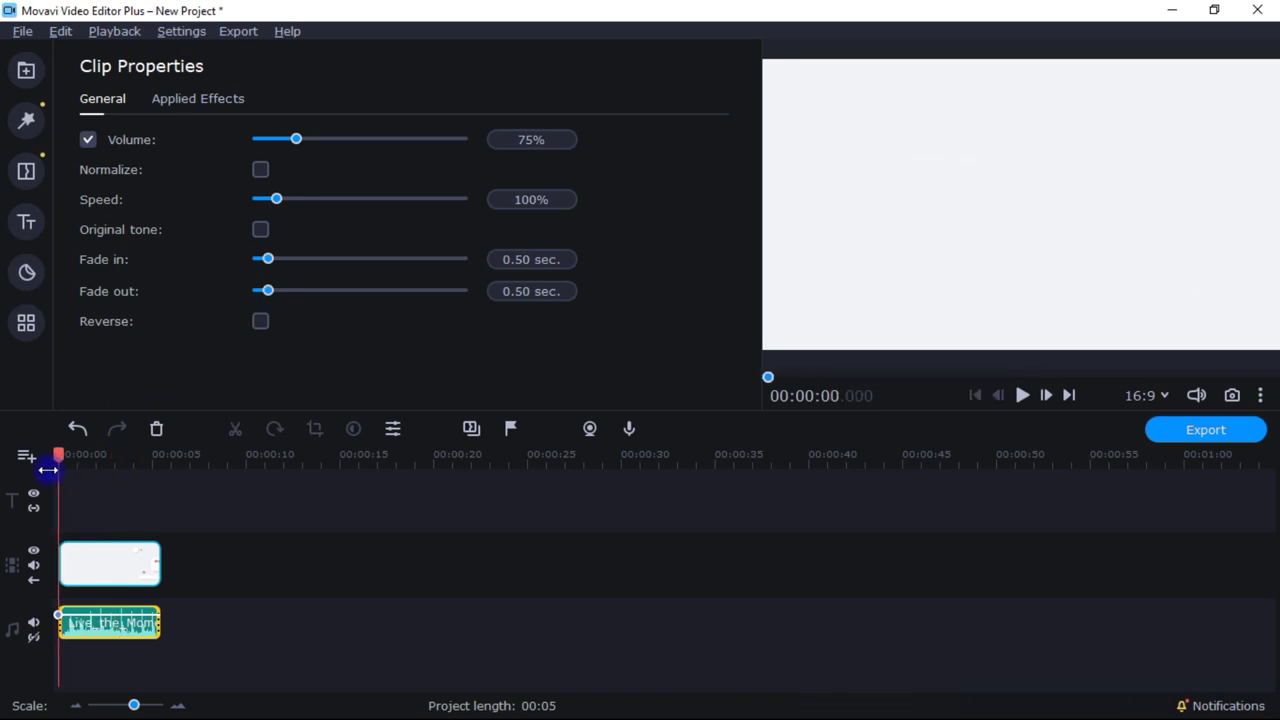
click(1025, 397)
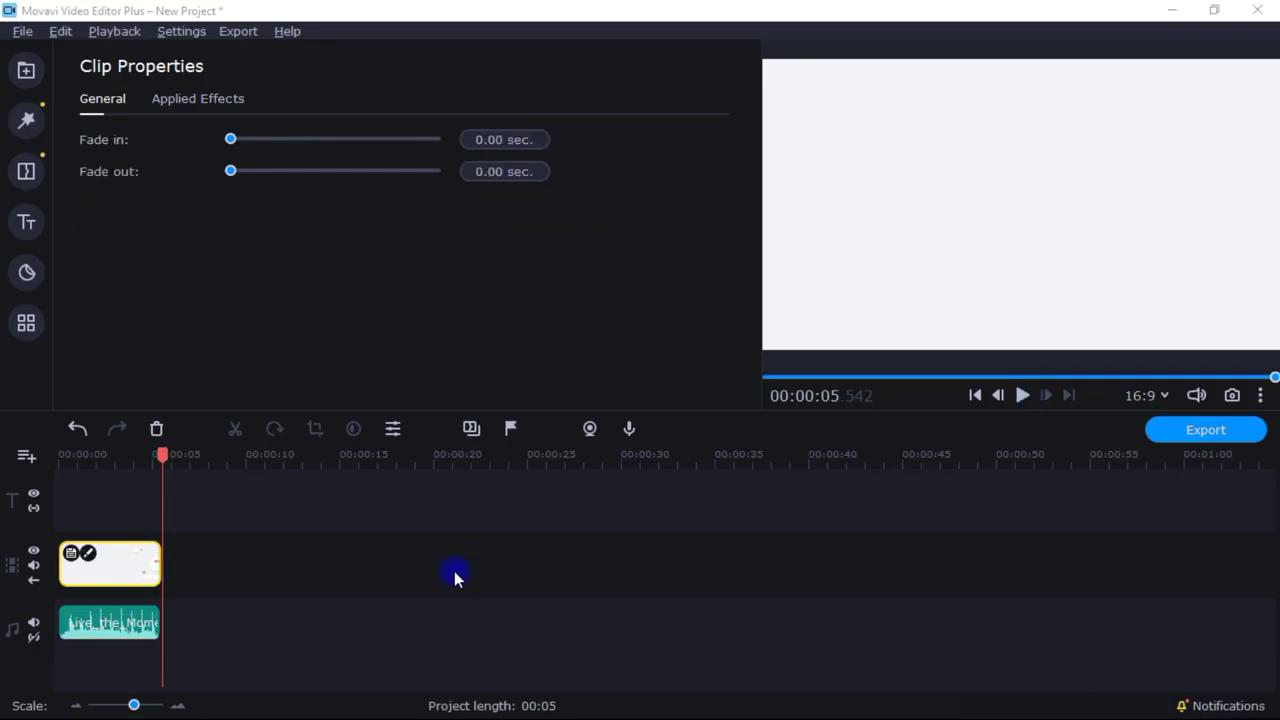
Save the customized intro clip as a new intro video named "My youtube intro".
click(72, 556)
drag(565, 342, 451, 341)
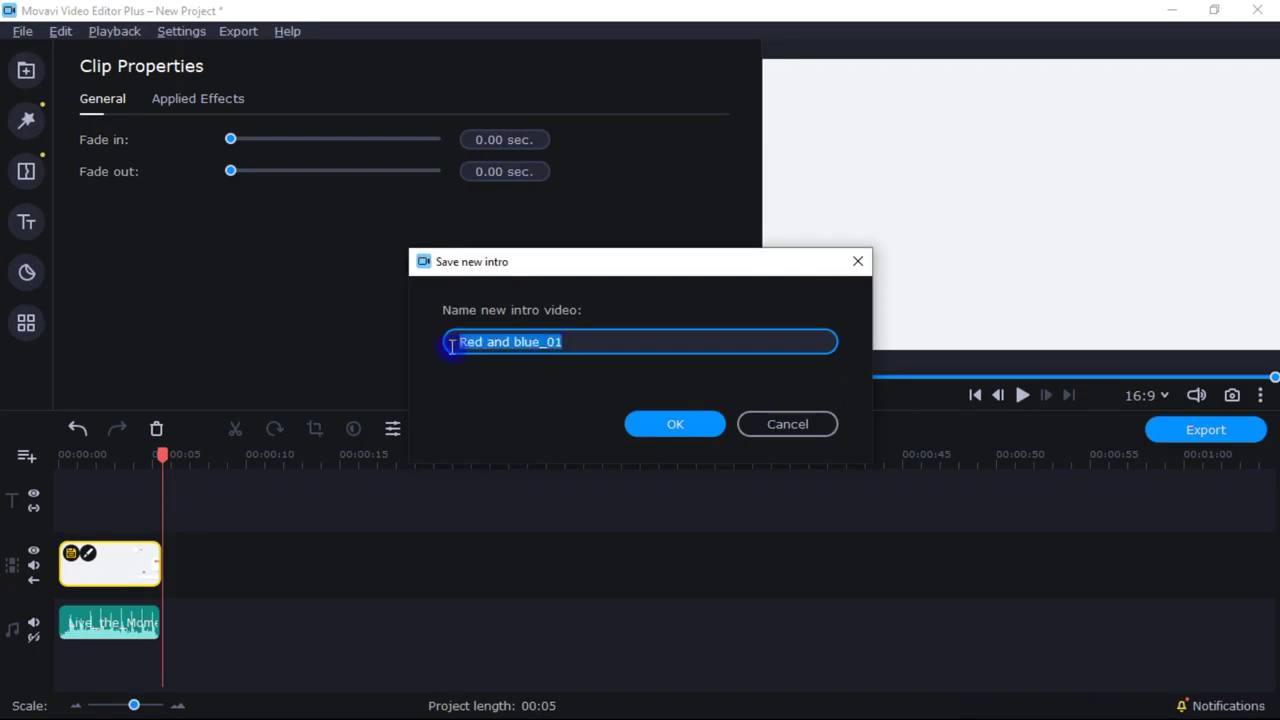
text(My youtube )
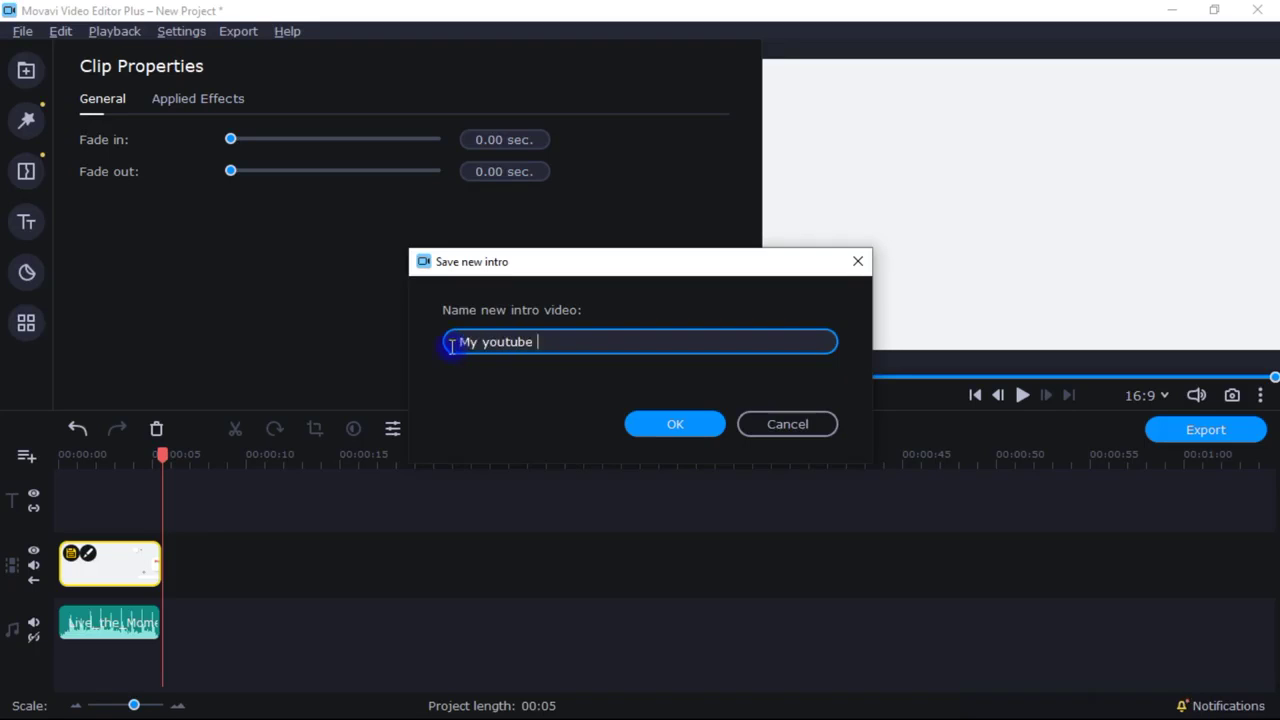
text(intro)
click(647, 420)
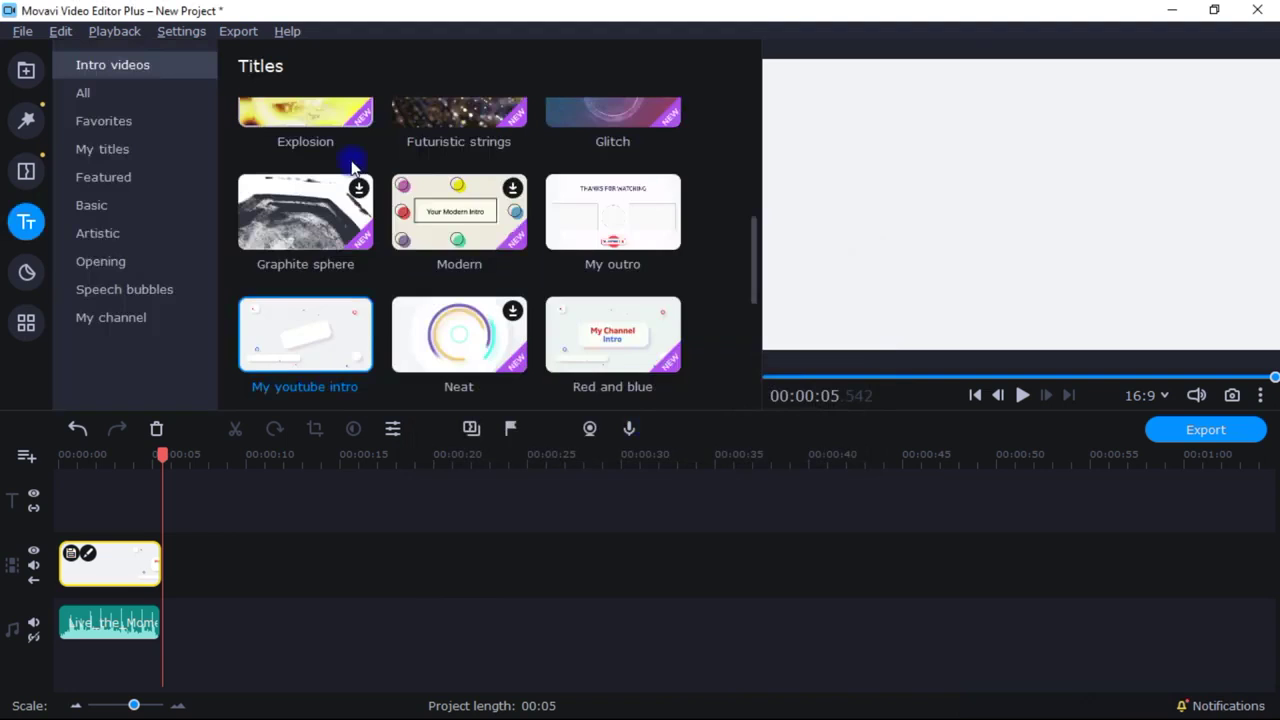